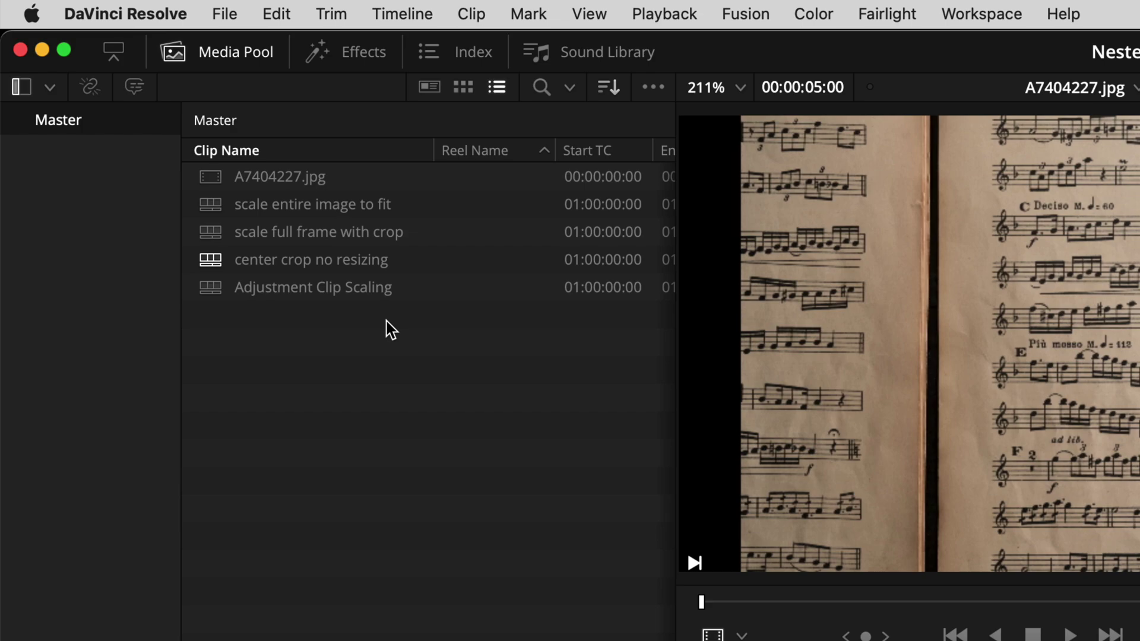
left_click(149, 13)
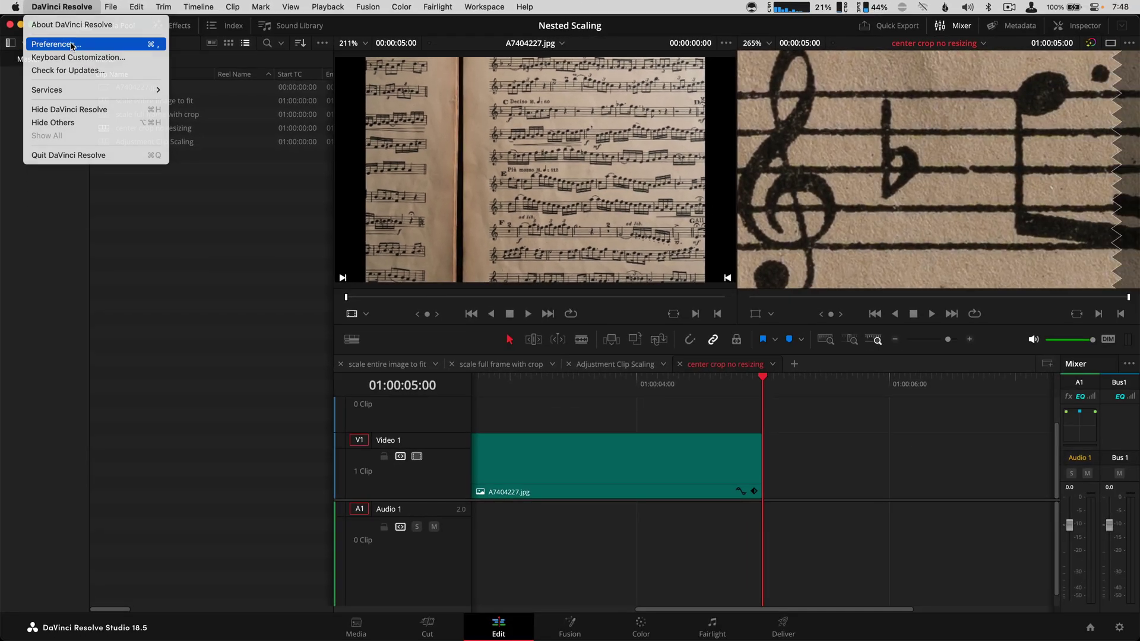
left_click(119, 89)
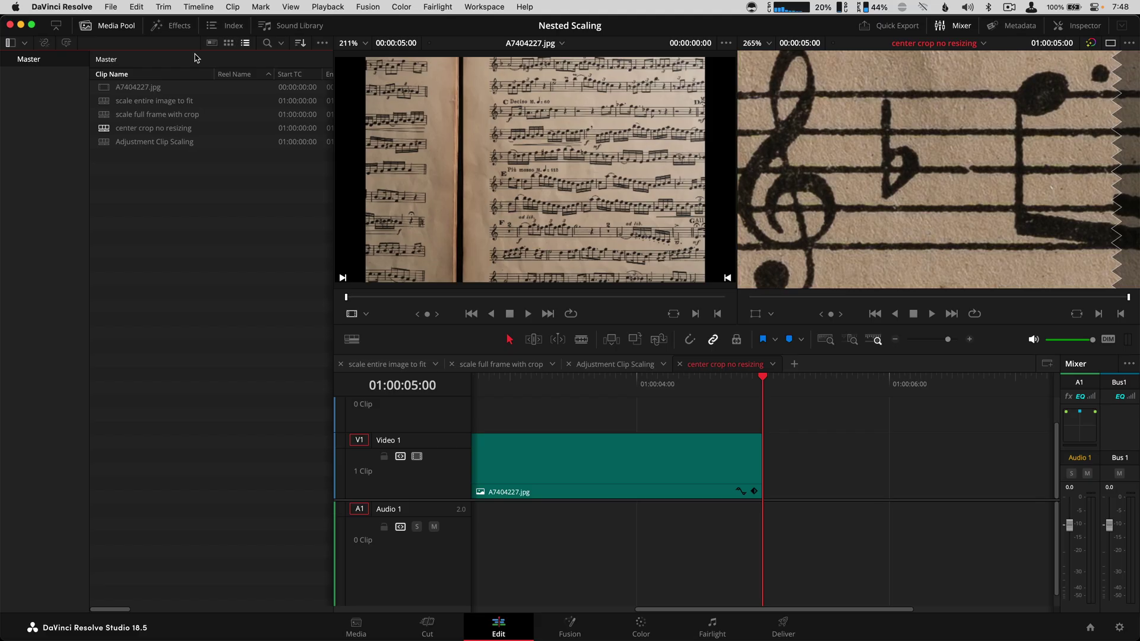
left_click(521, 408)
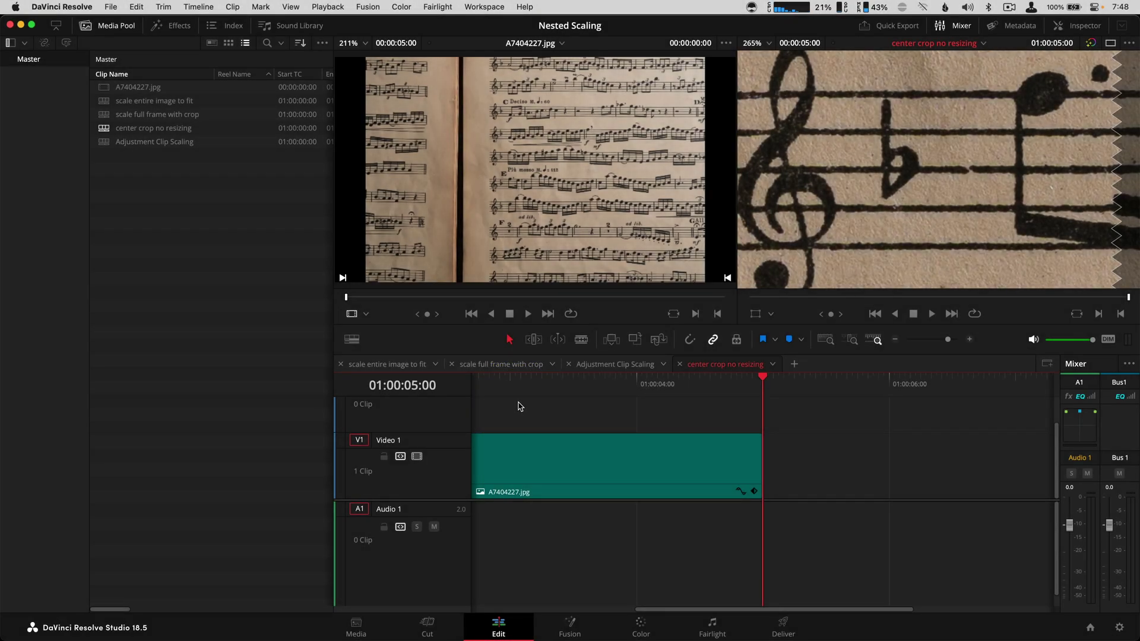
left_click(179, 195)
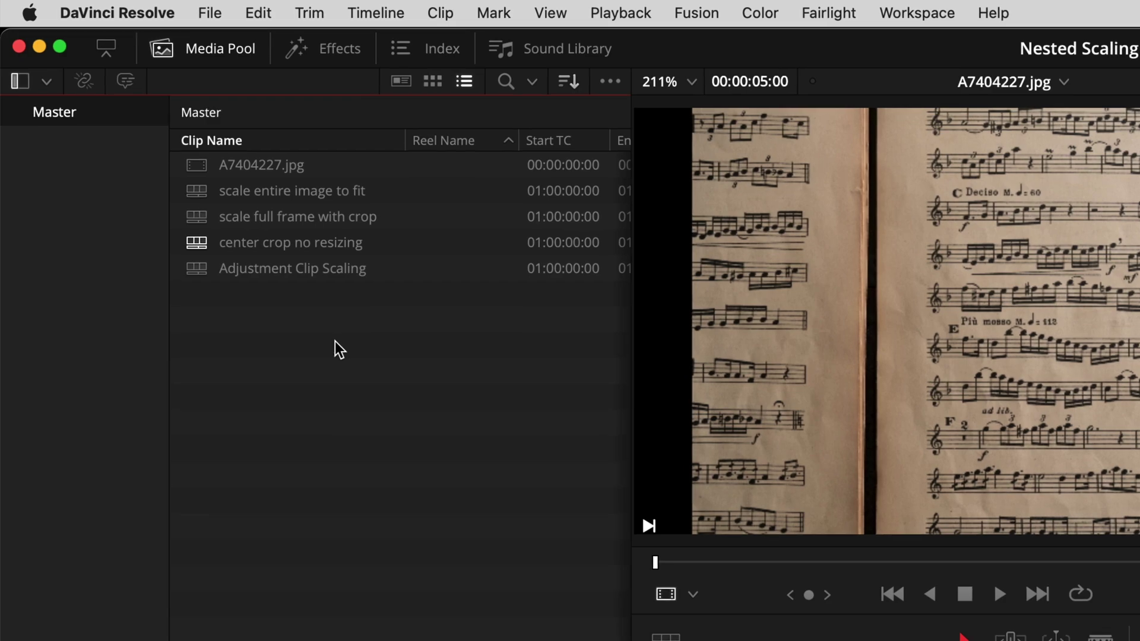
- Create a bin named 0818 in the Master bin
key("super+1")
key("shift+super+n")
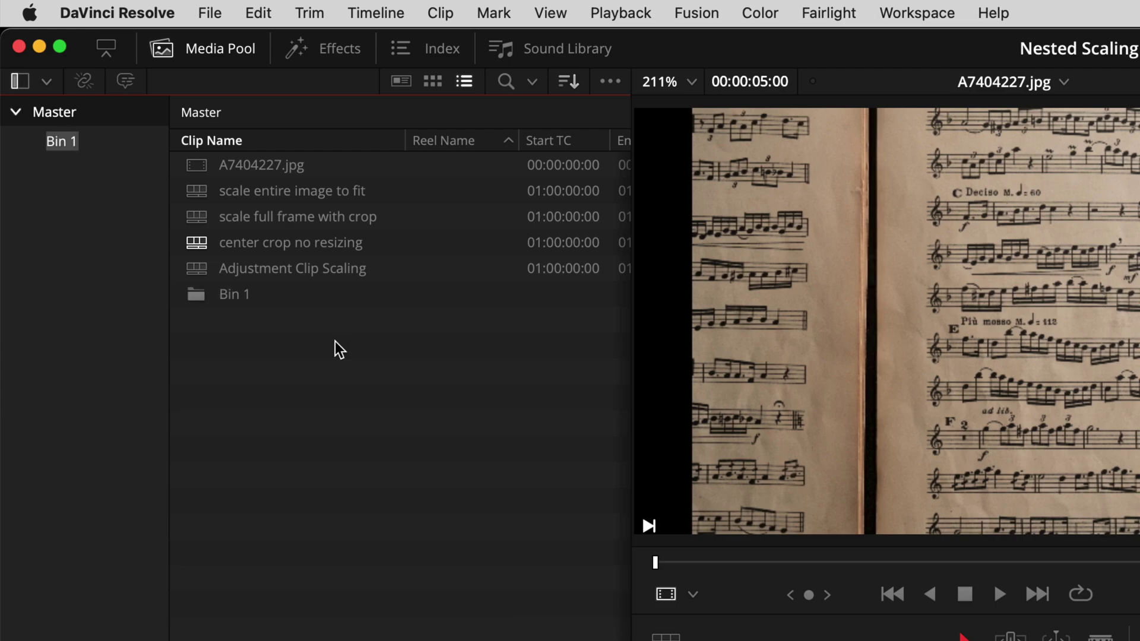
type("018")
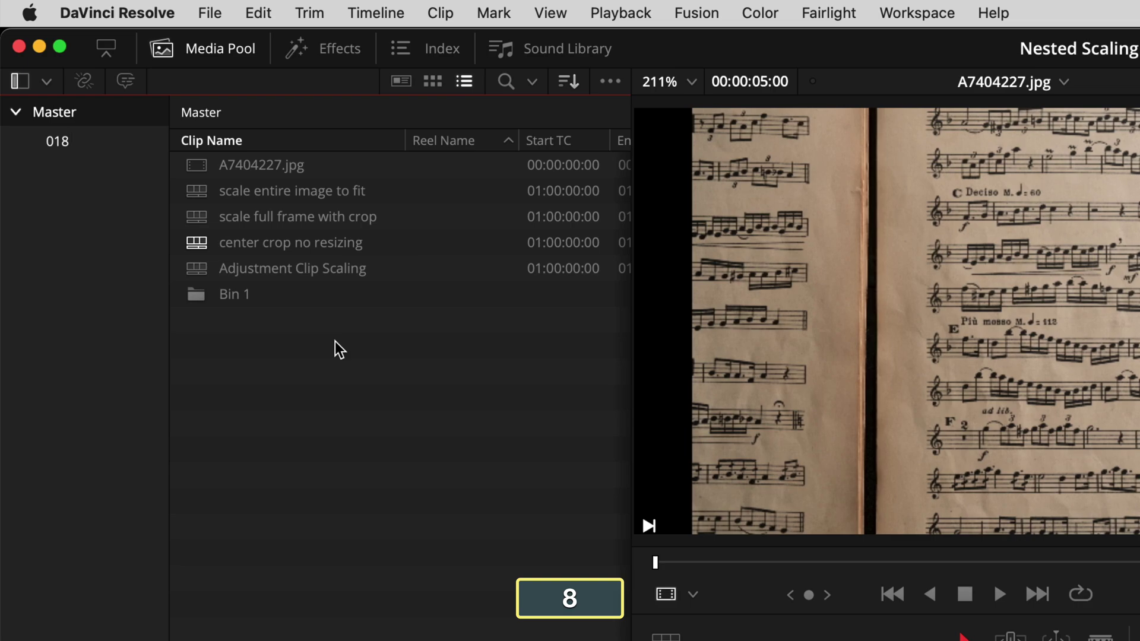
key("BackSpace")
key("BackSpace")
type("818")
key("Return")
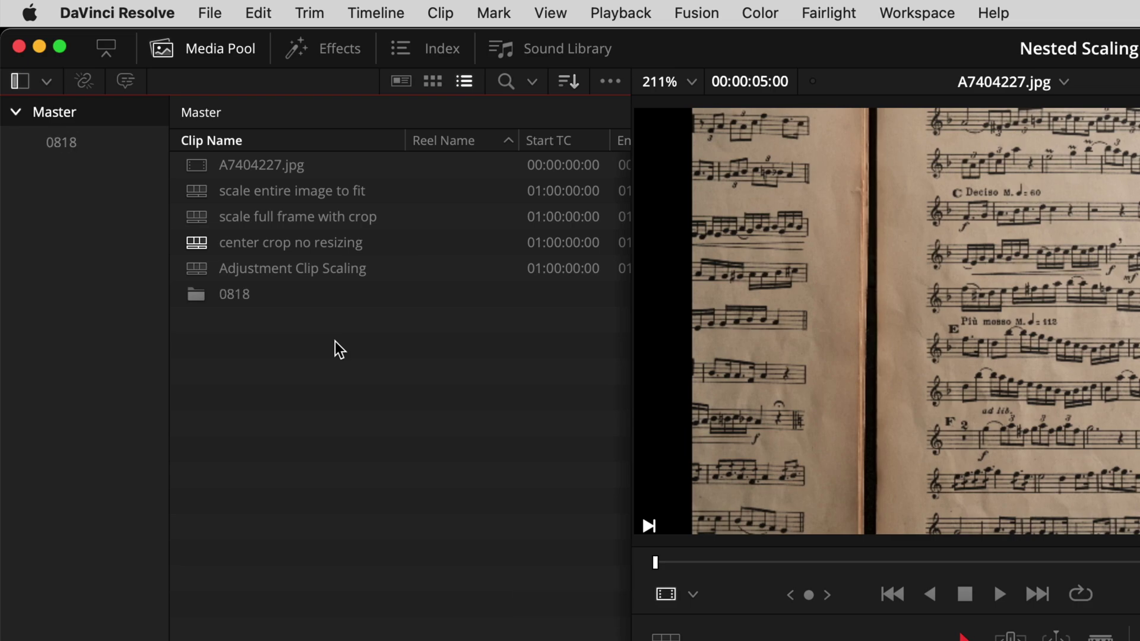
- Create a second bin named 0819 in the Master bin
key("shift+super+n")
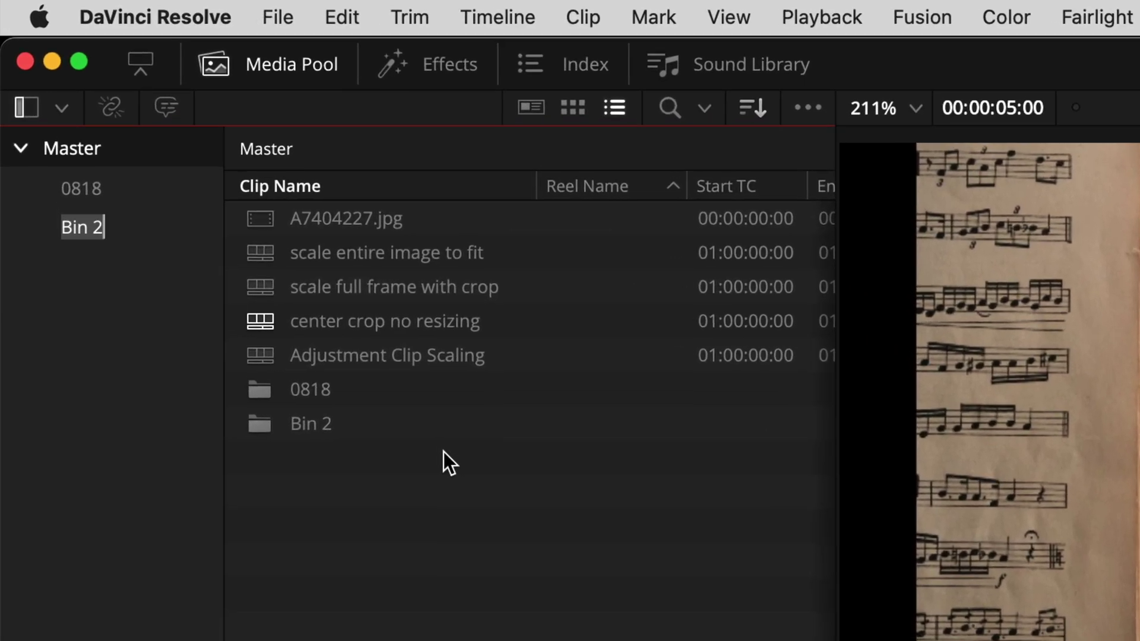
type("0819")
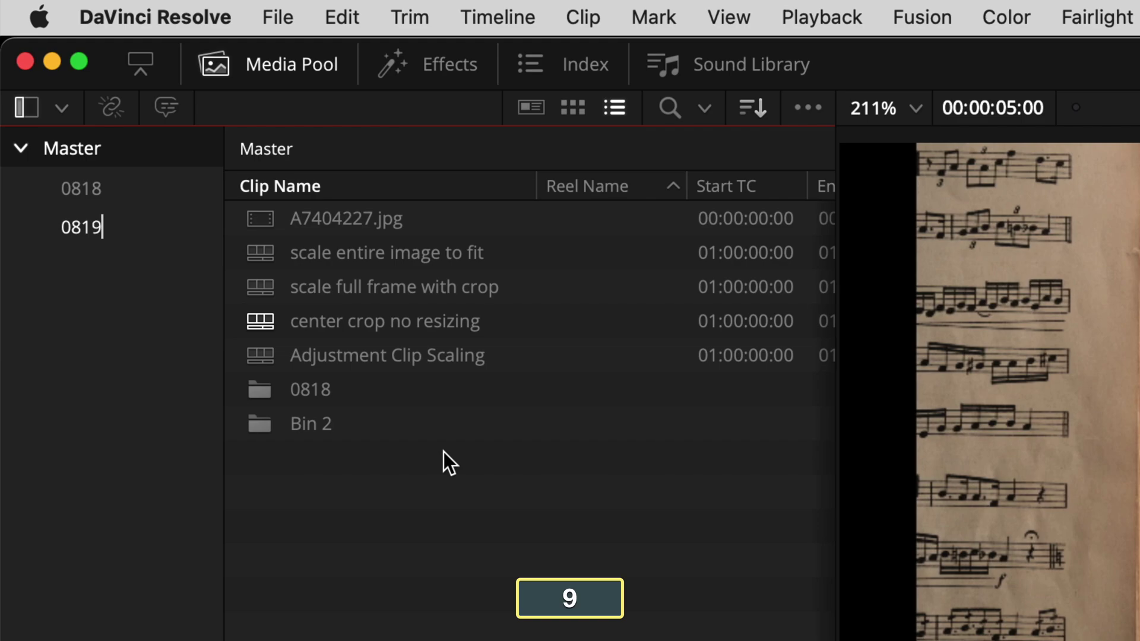
key("Return")
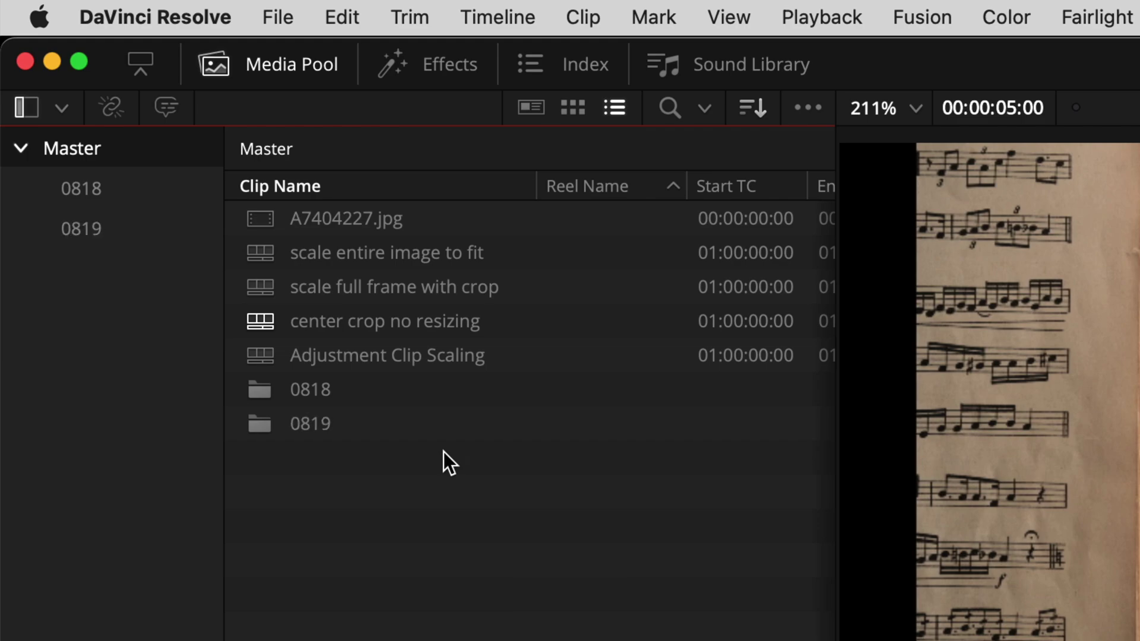
- Create a sub-bin named 8am inside the 0819 bin
key("Down")
key("Down")
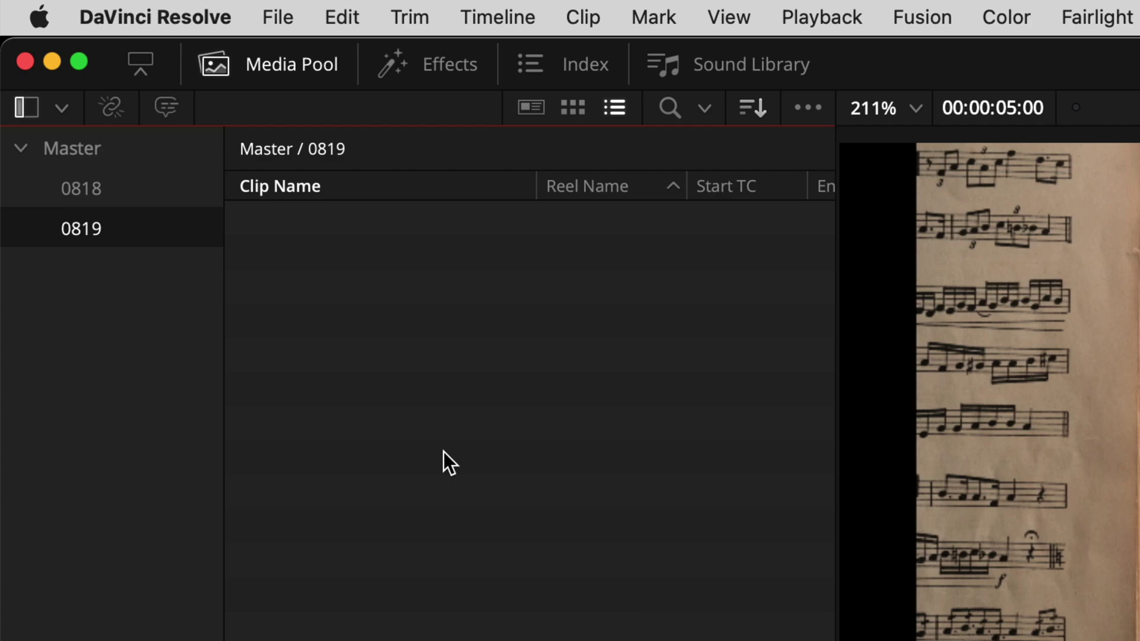
key("shift+super+n")
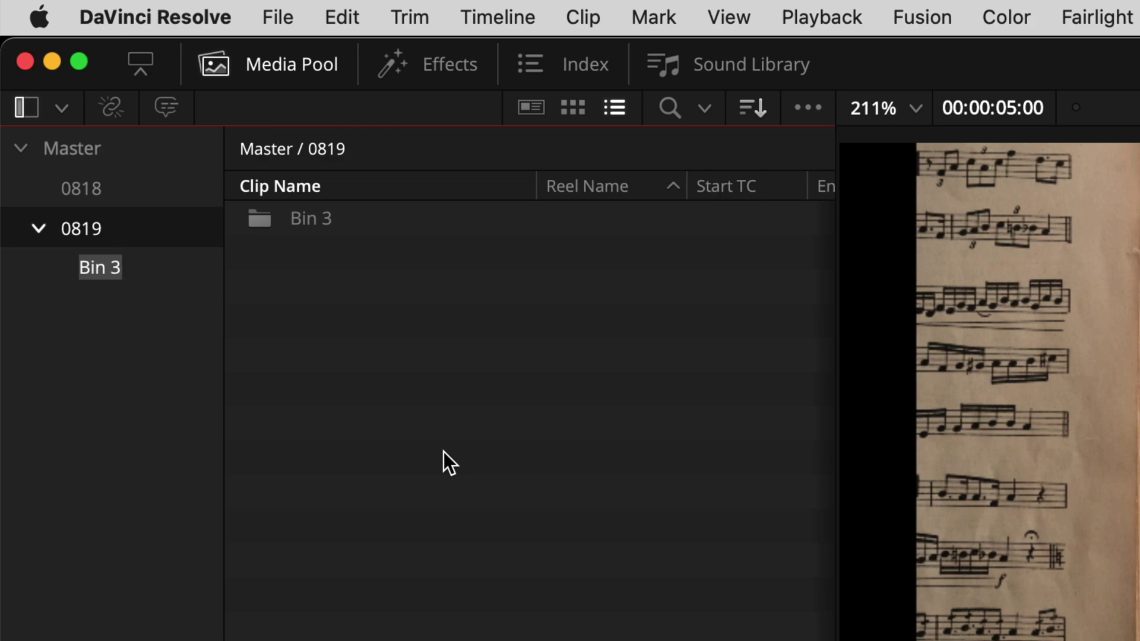
type("8am")
key("Return")
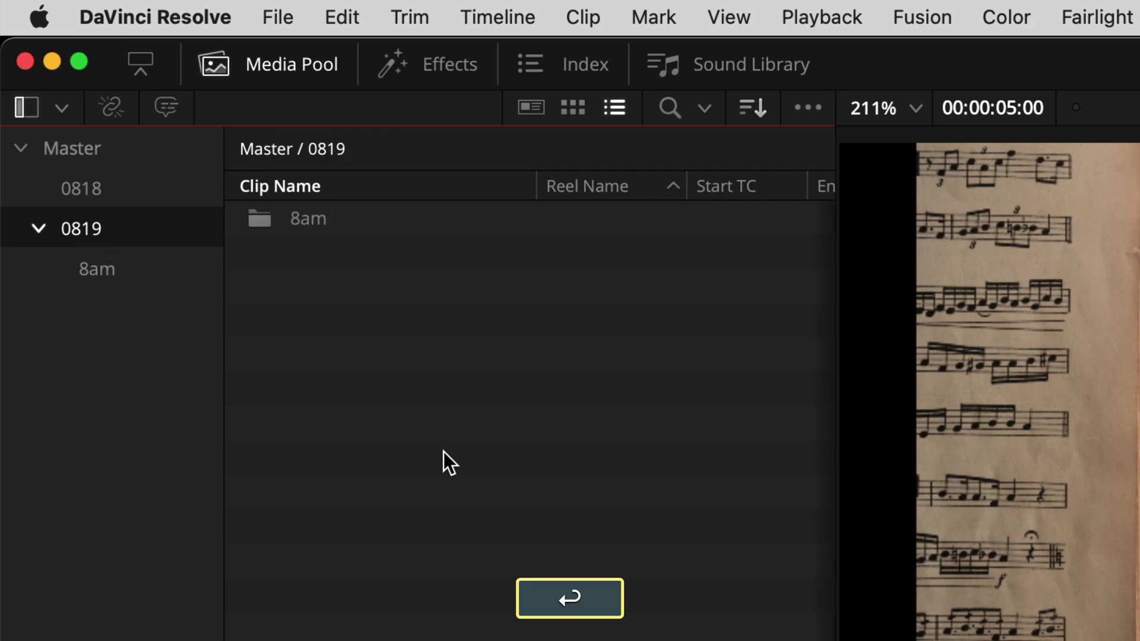
- Step through the bin hierarchy to view the contents of Master, 0818, 0819 and 8am
key("Down")
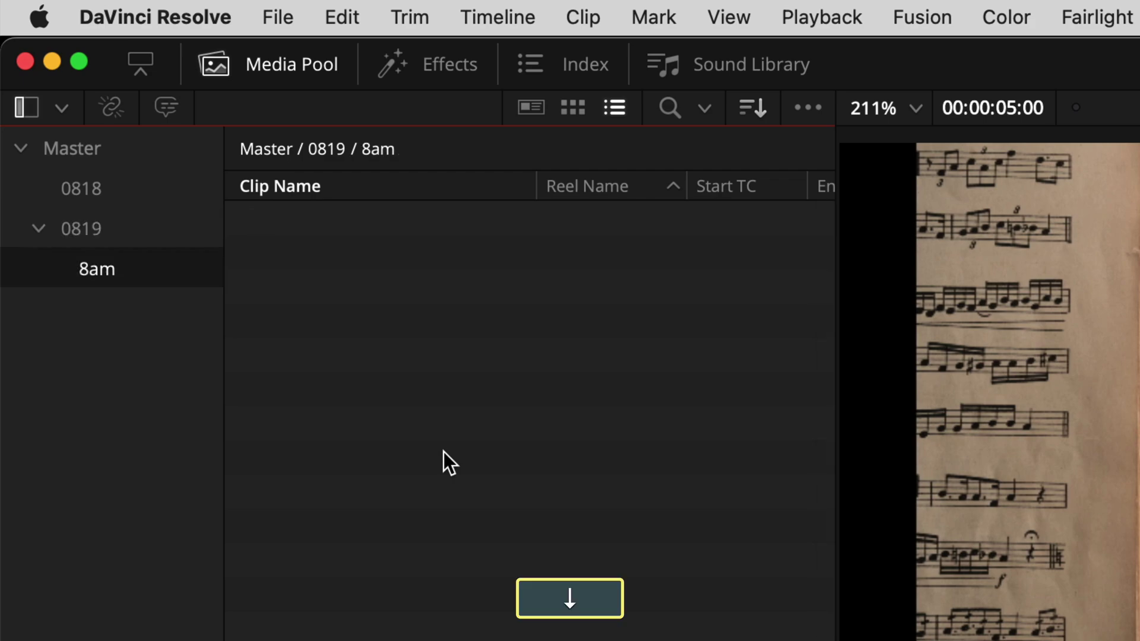
key("Up")
key("Up")
key("Up")
key("Down")
key("Down")
key("Down")
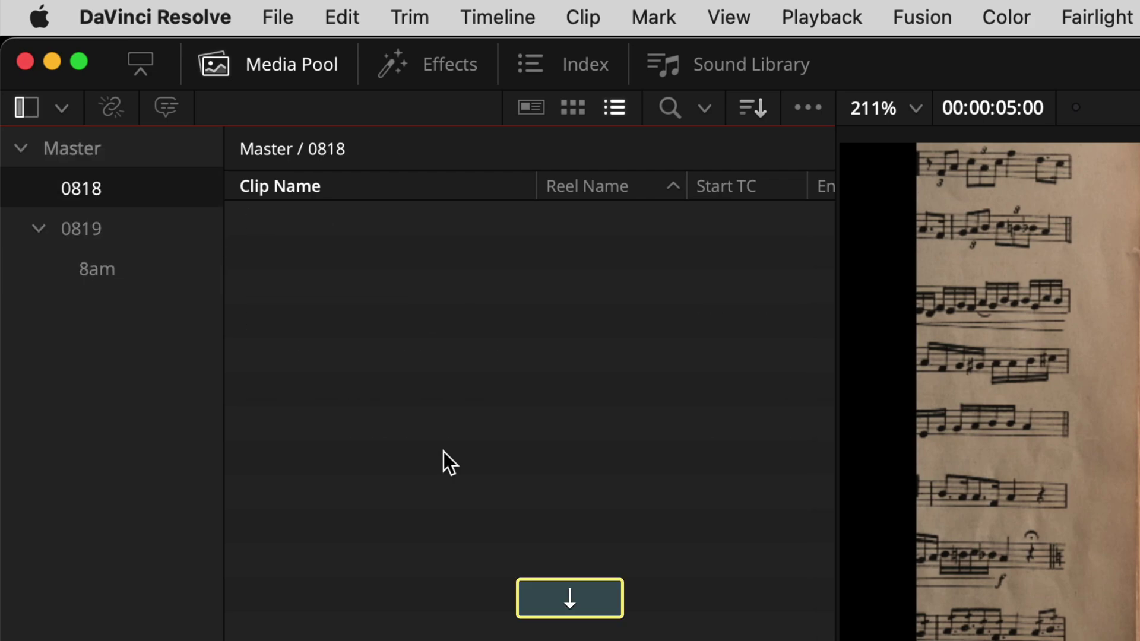
key("Up")
key("Up")
key("super+Down")
key("super+Up")
key("Down")
key("Down")
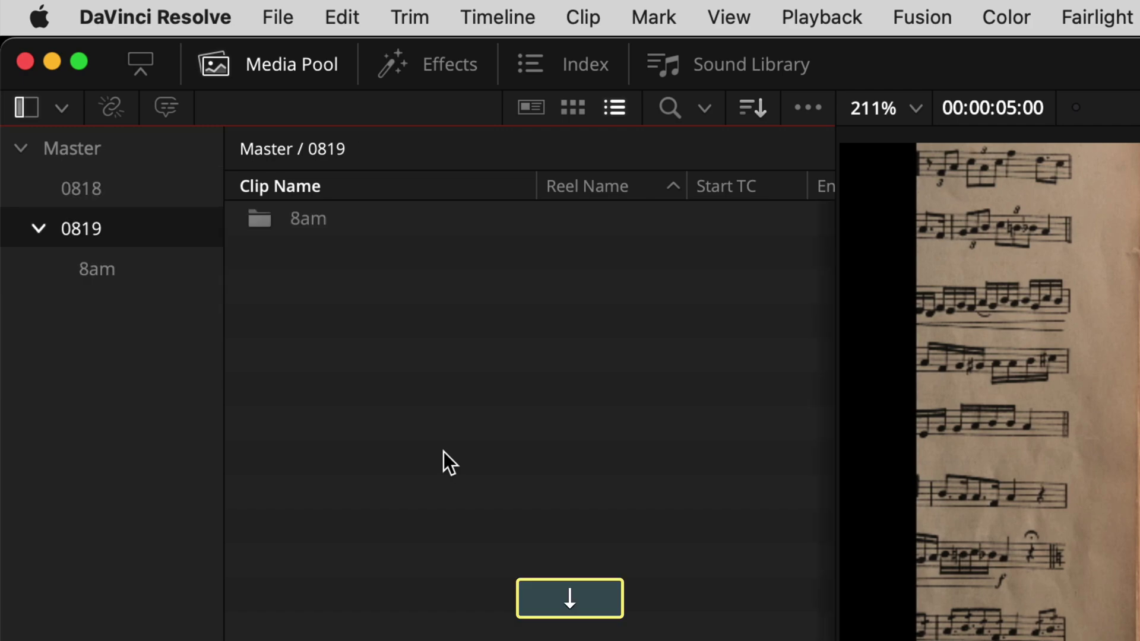
key("Up")
key("Up")
- Create an empty timeline in the 8am bin, keeping the default name Timeline 5 and the project settings
key("Down")
key("Down")
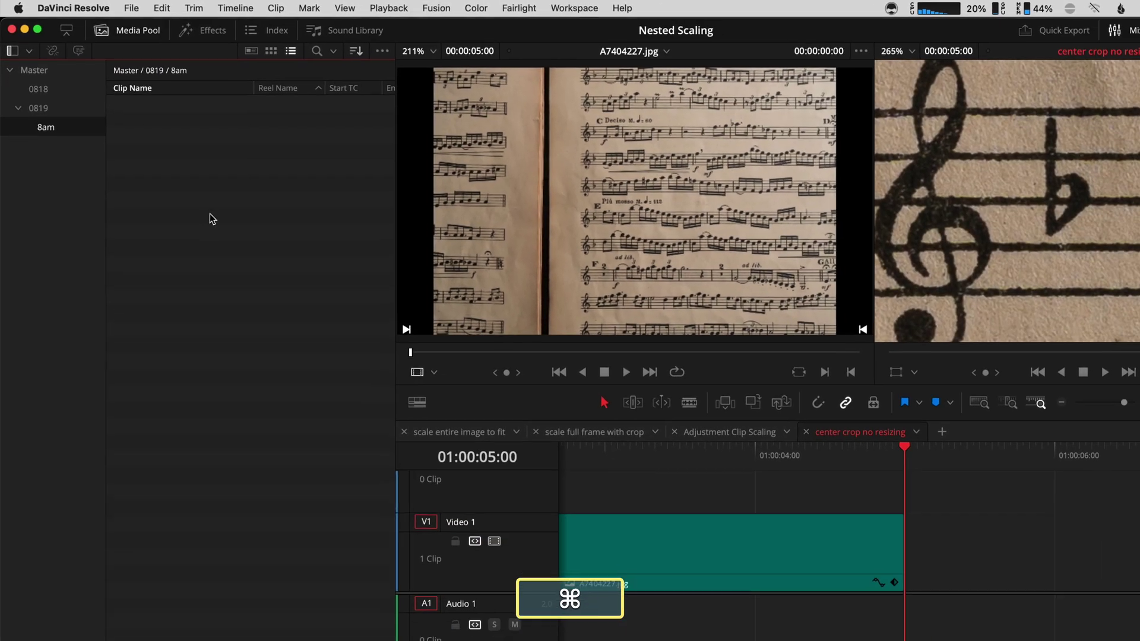
key("super+n")
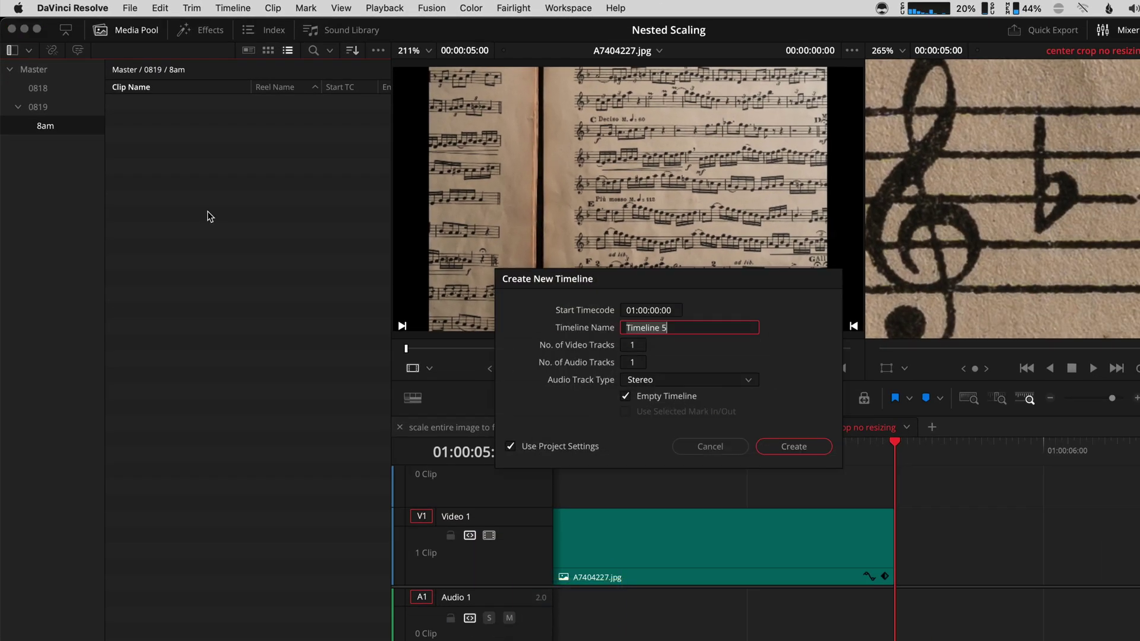
key("Return")
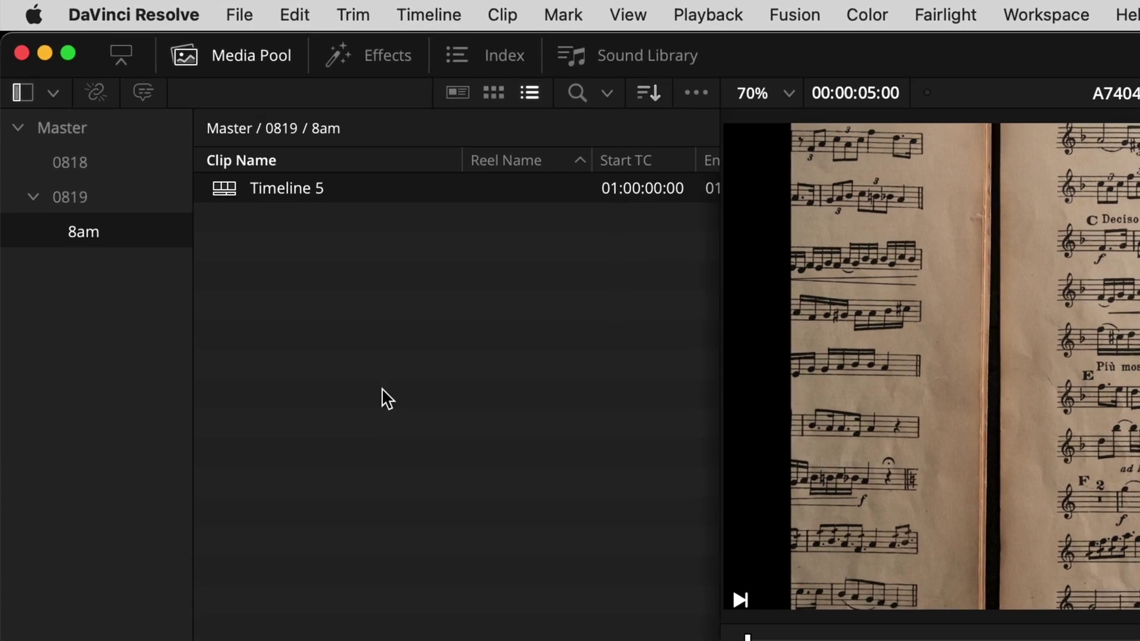
- Browse the bin tree from 8am up to Master and back down to 8am
key("super+1")
key("super+Up")
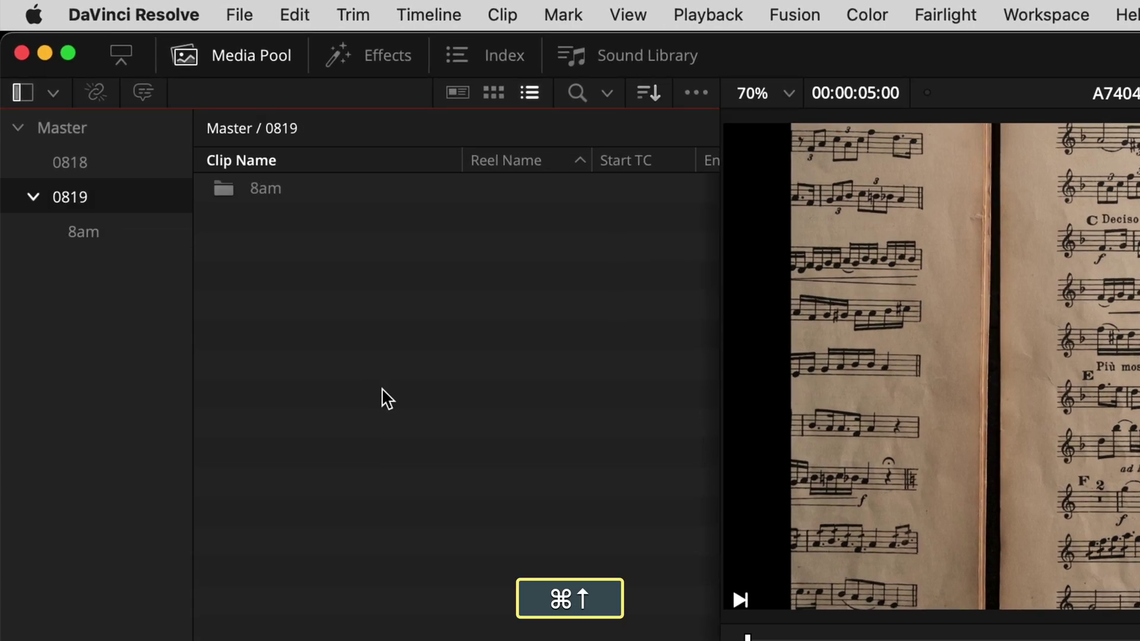
key("Up")
key("Down")
key("Down")
key("Up")
key("Up")
key("Up")
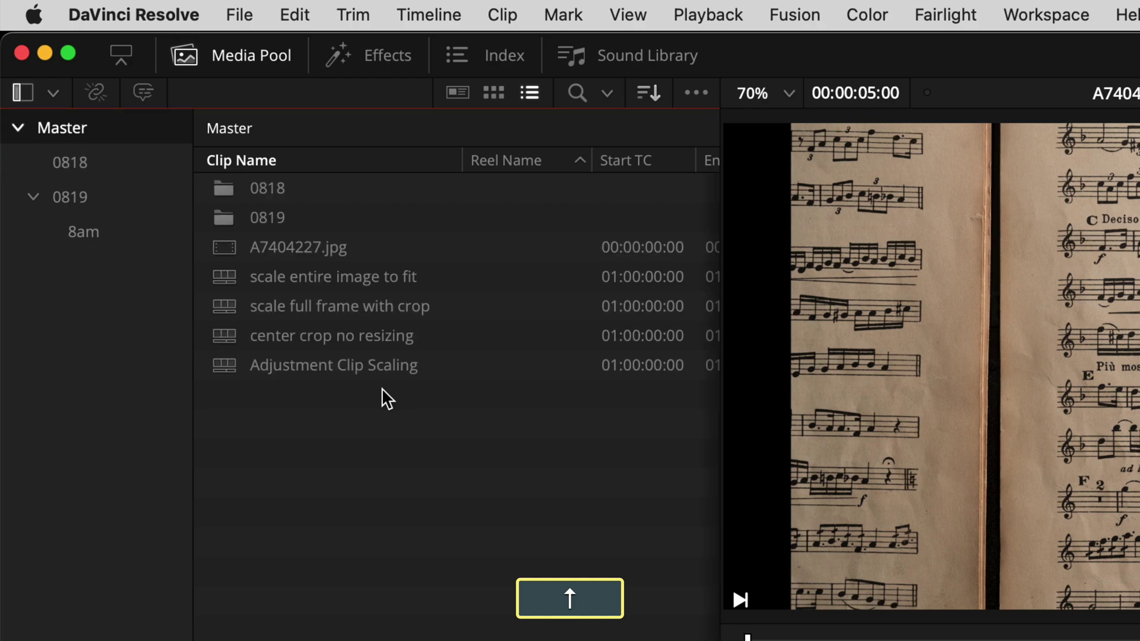
key("Down")
key("Down")
key("Down")
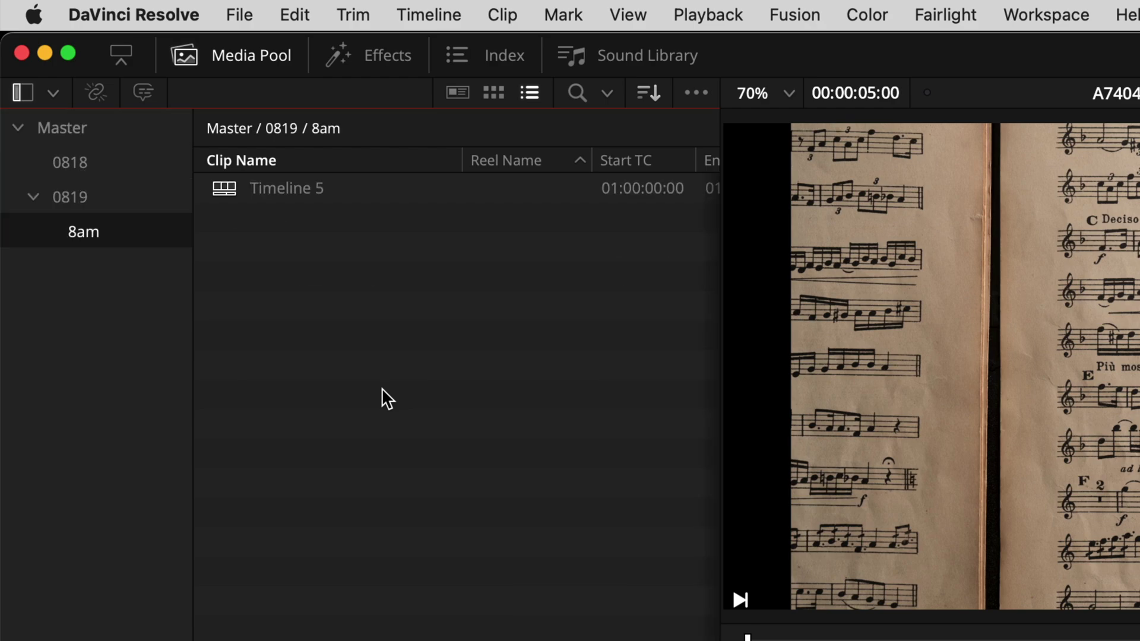
- Move the focus to the 8am bin's clip list and select Timeline 5
key("super+2")
key("super+Down")
key("Up")
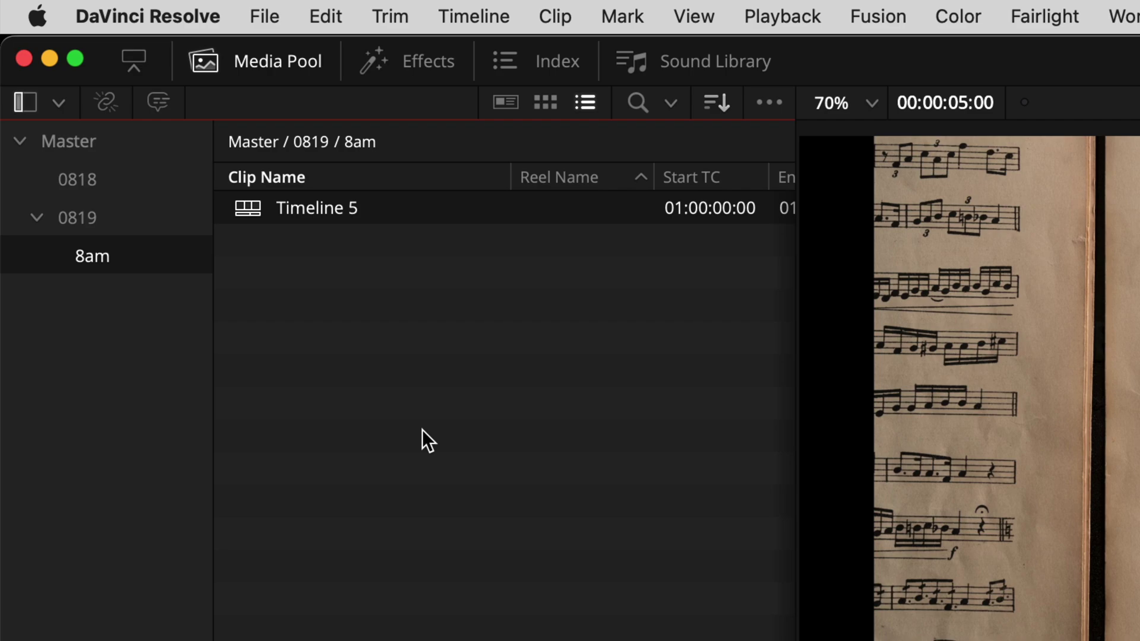
- Return to the 0819 bin and create a sub-bin named 9am in it
key("cmd+Up")
key("Down")
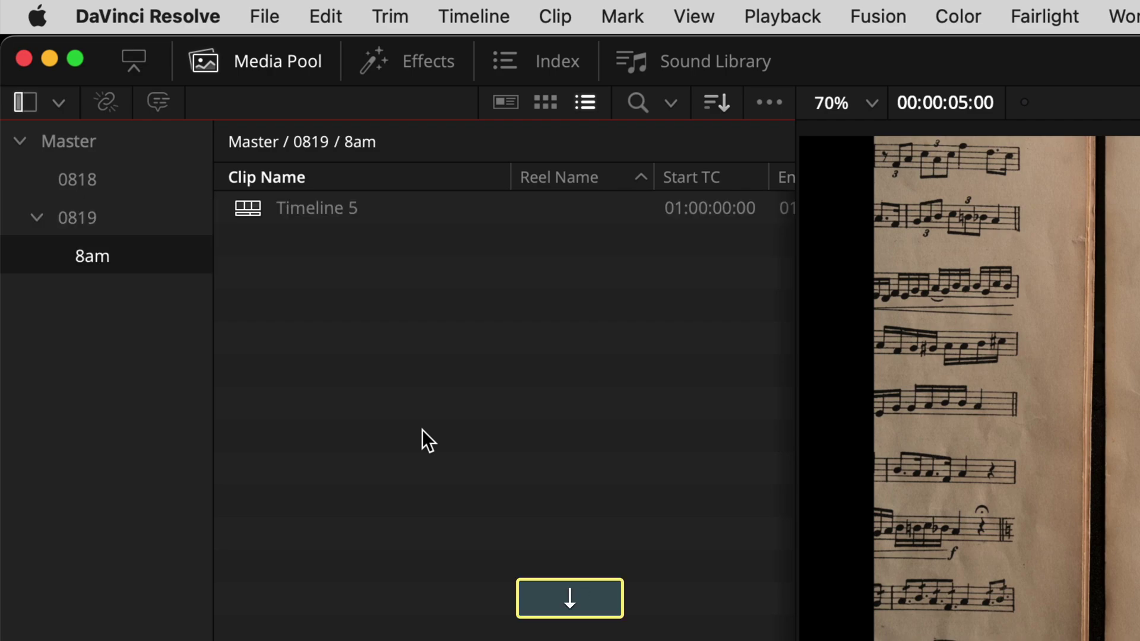
key("super+Up")
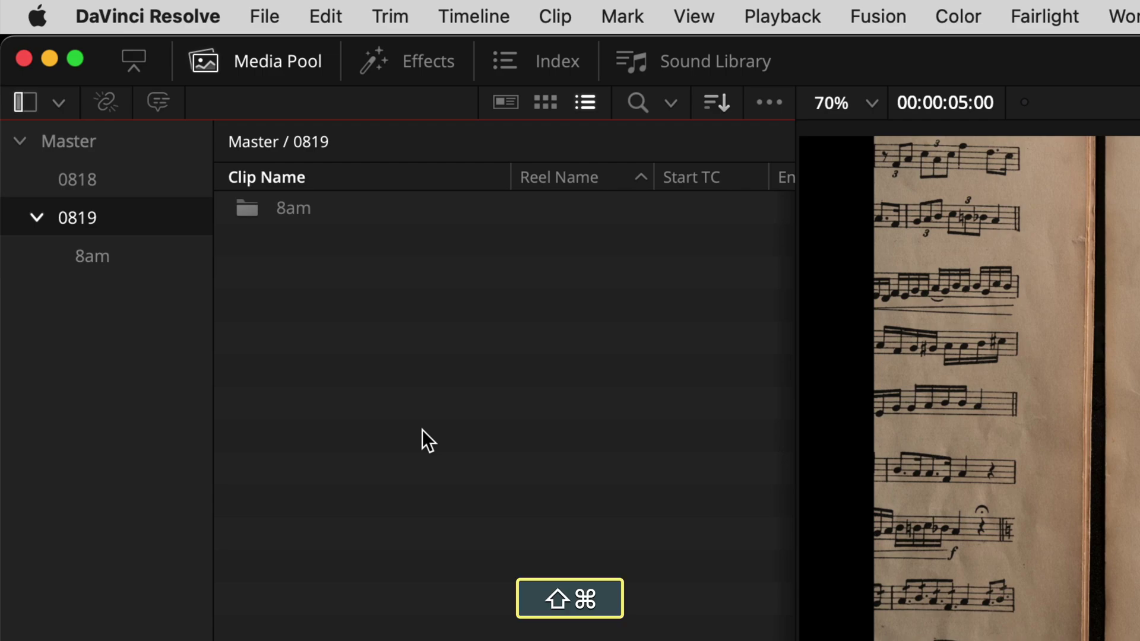
key("super+shift+n")
type("9am")
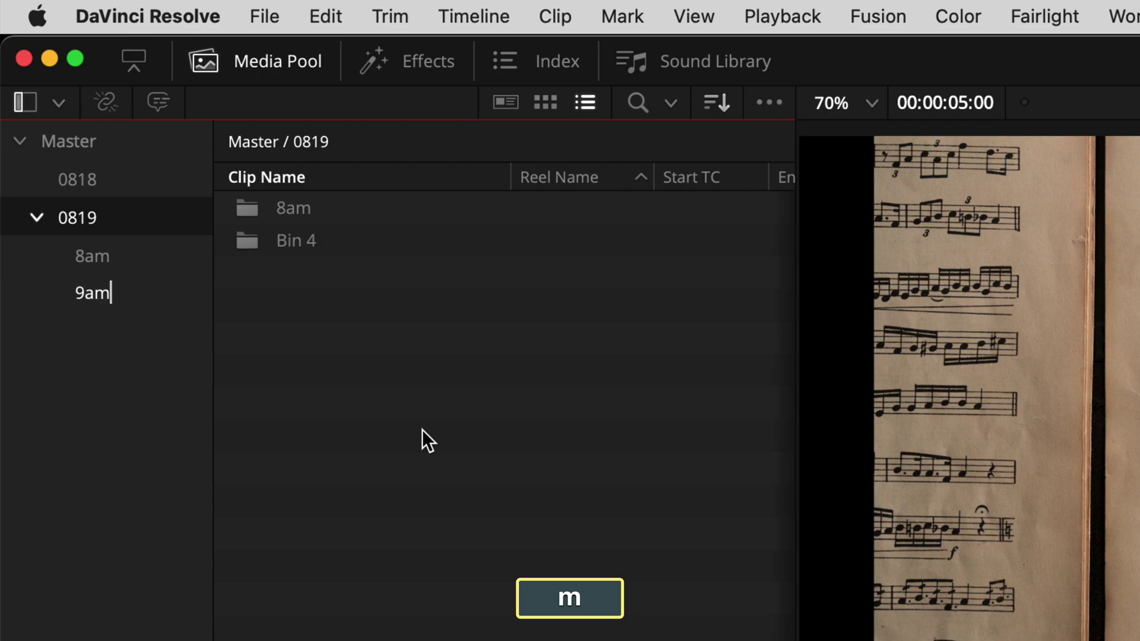
key("Return")
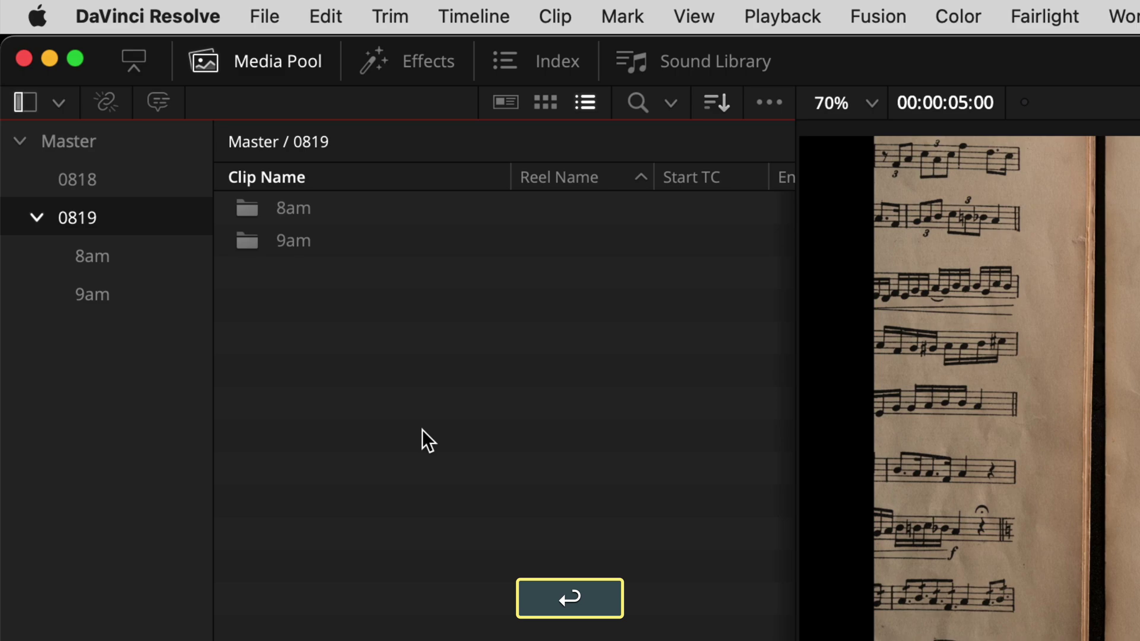
- Move Timeline 5 from the 8am bin to the 9am bin by cutting and pasting it
key("Down")
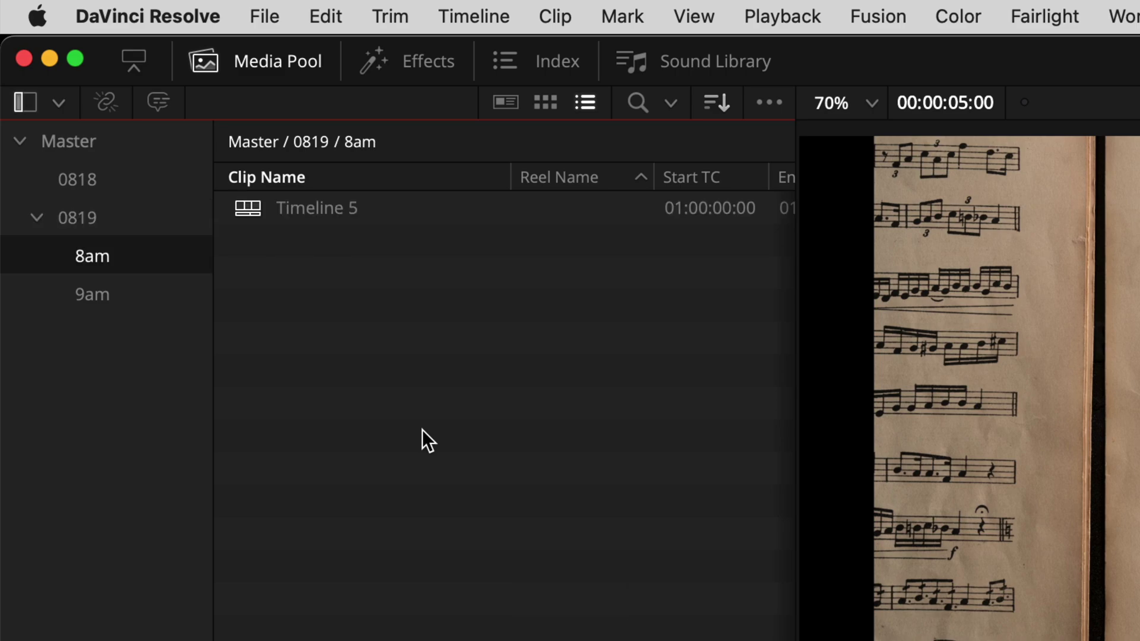
key("super+2")
key("super+Down")
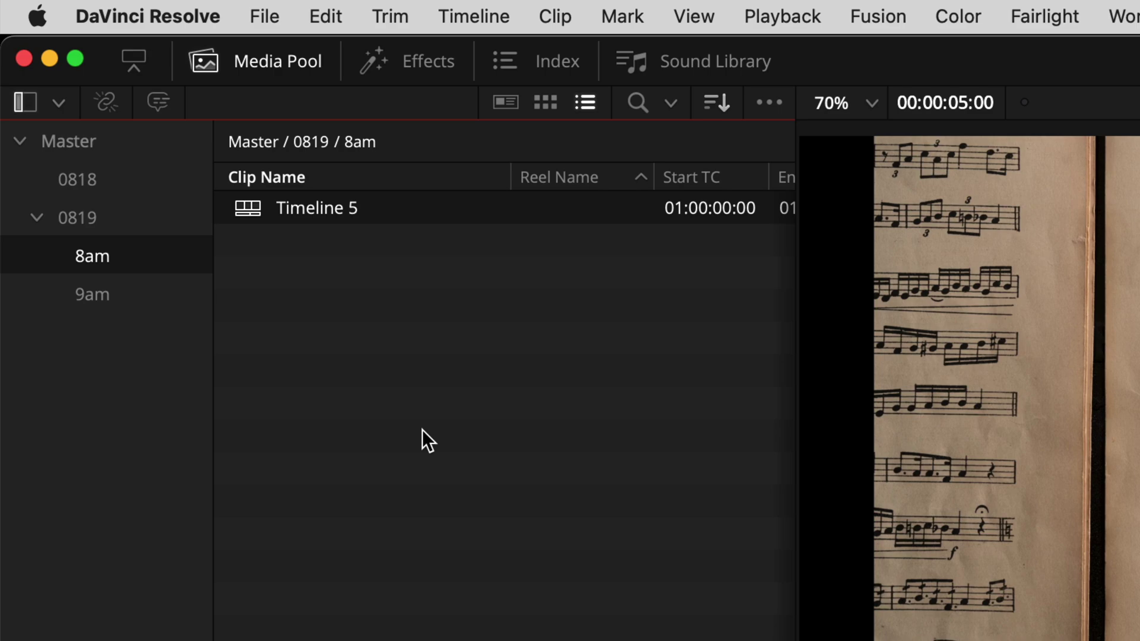
key("super+x")
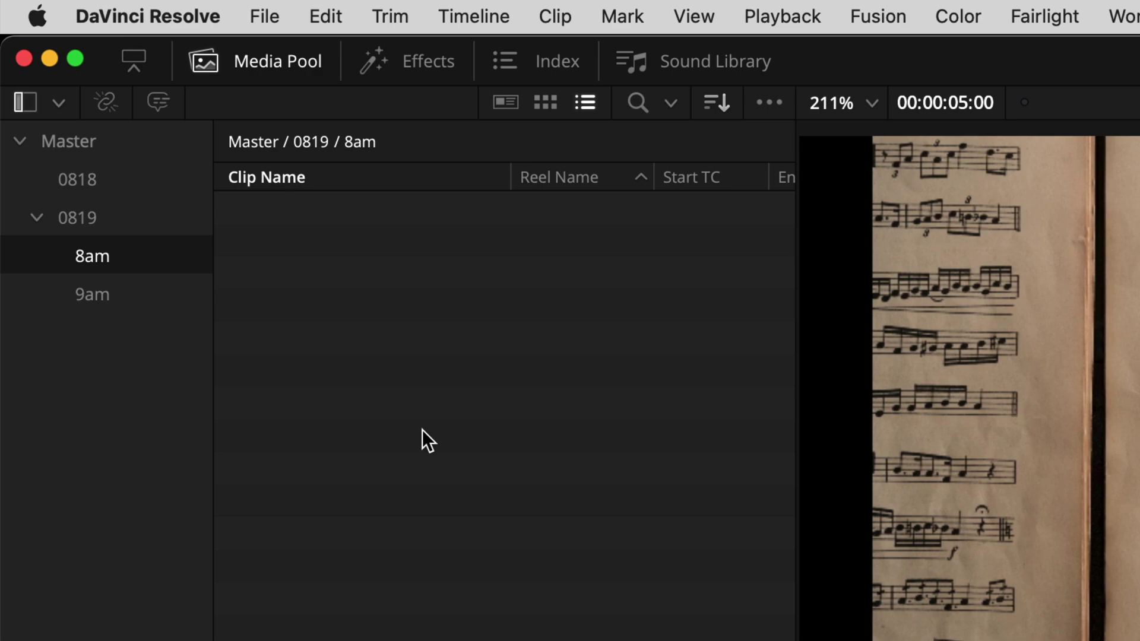
key("super+1")
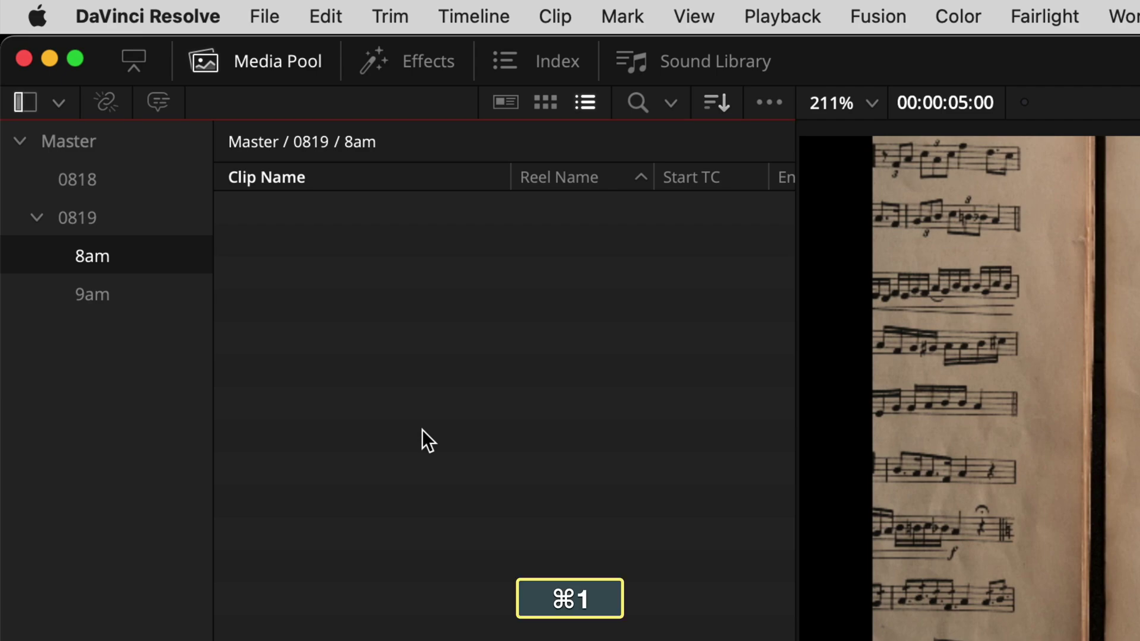
key("super+Down")
key("Down")
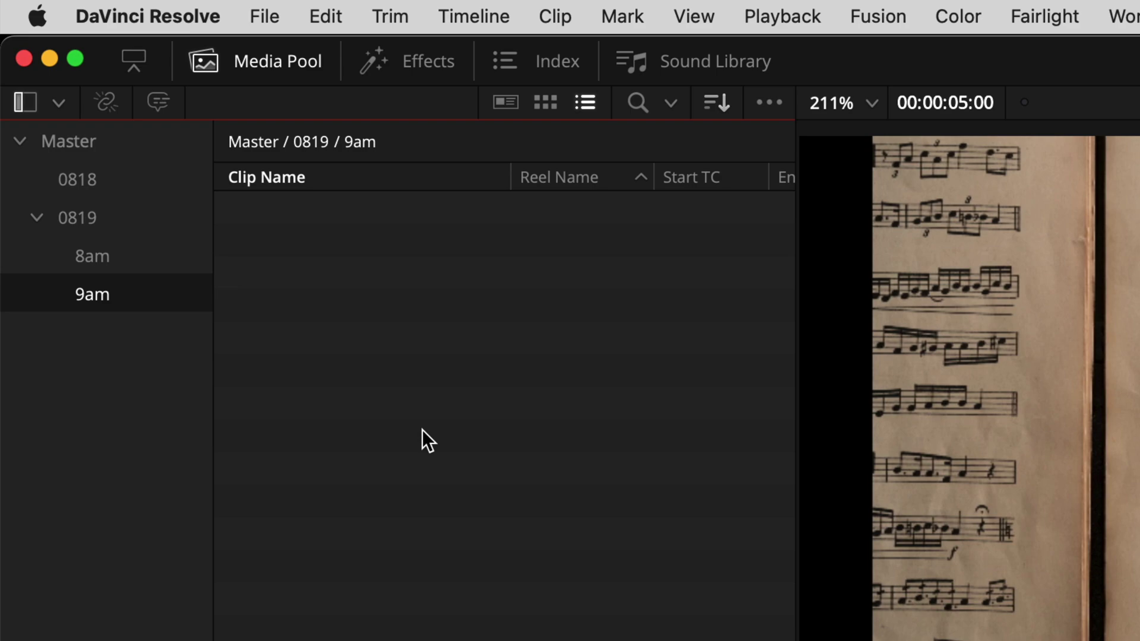
key("super+v")
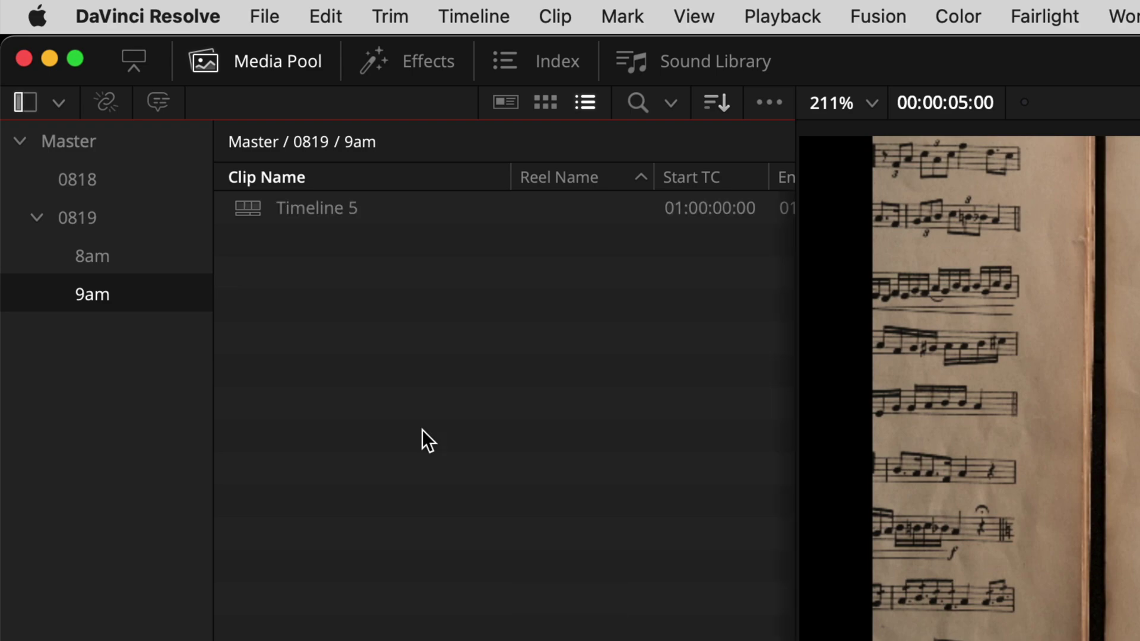
- Check the contents of the 8am bin, and return to the 9am bin's clip list
key("Up")
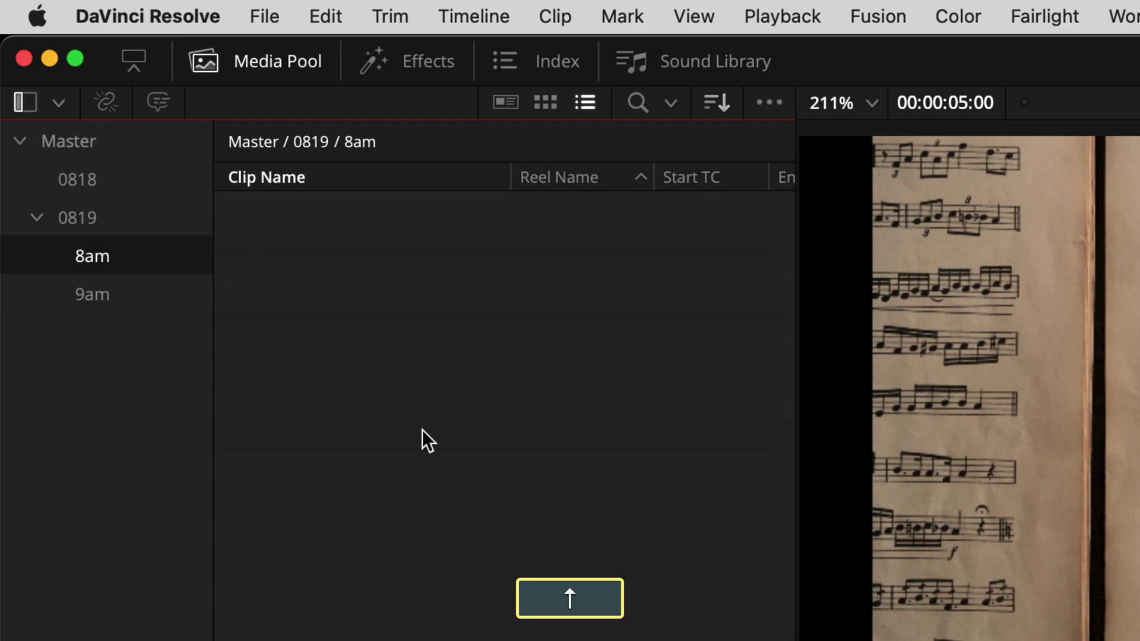
key("Down")
key("super+2")
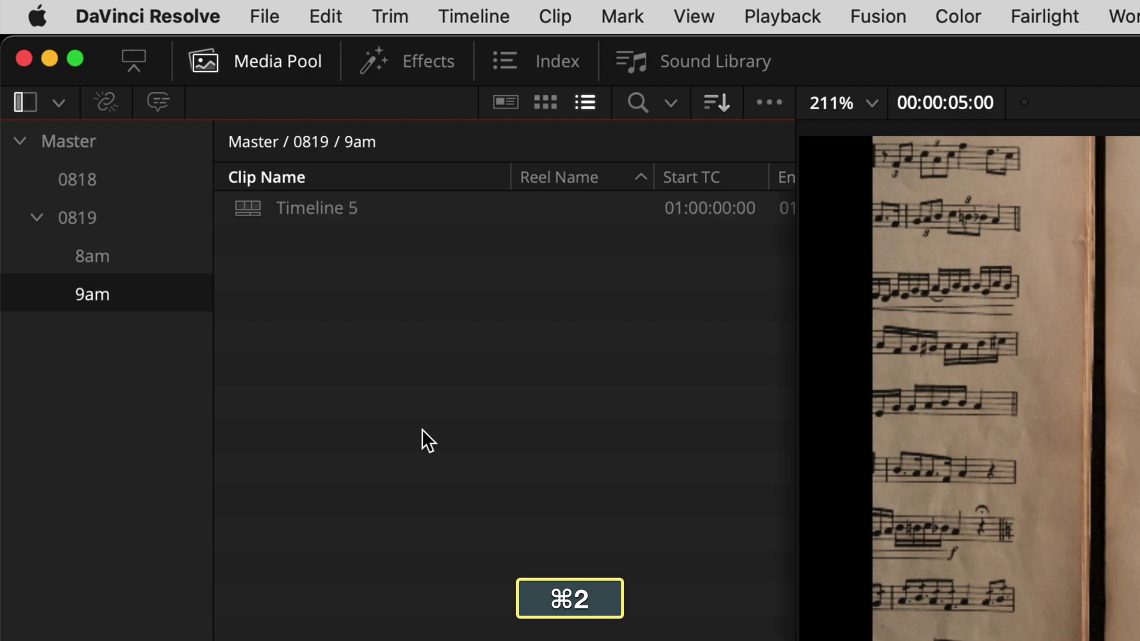
- Select Timeline 5 in the 9am bin, and return to the Master bin in the bin list
key("super+Down")
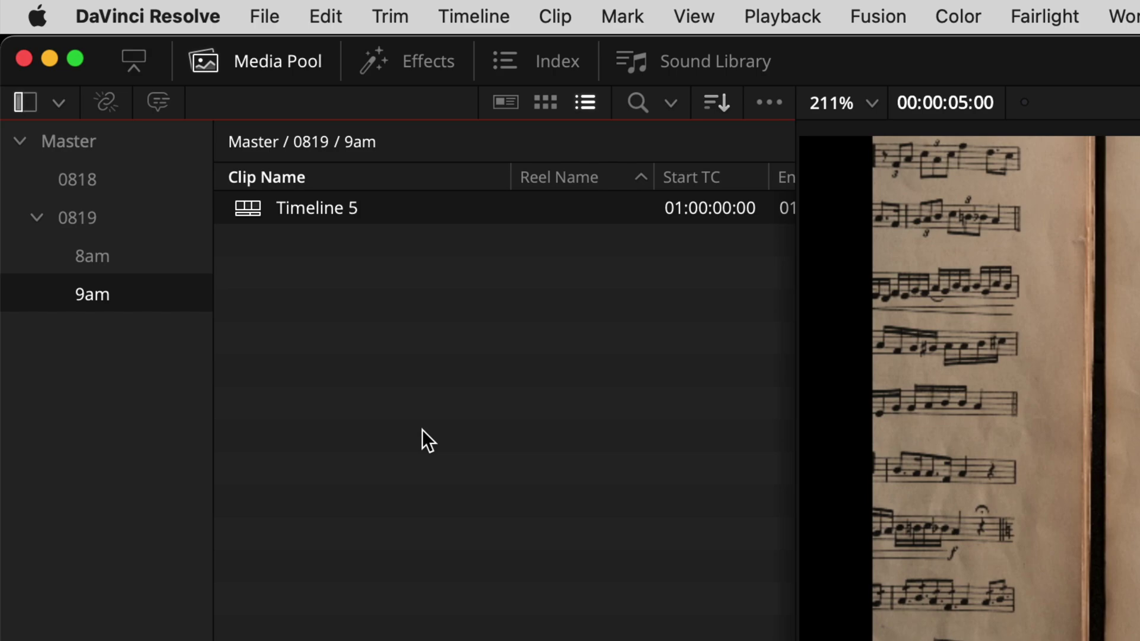
key("super+1")
key("super+Up")
key("Up")
key("Up")
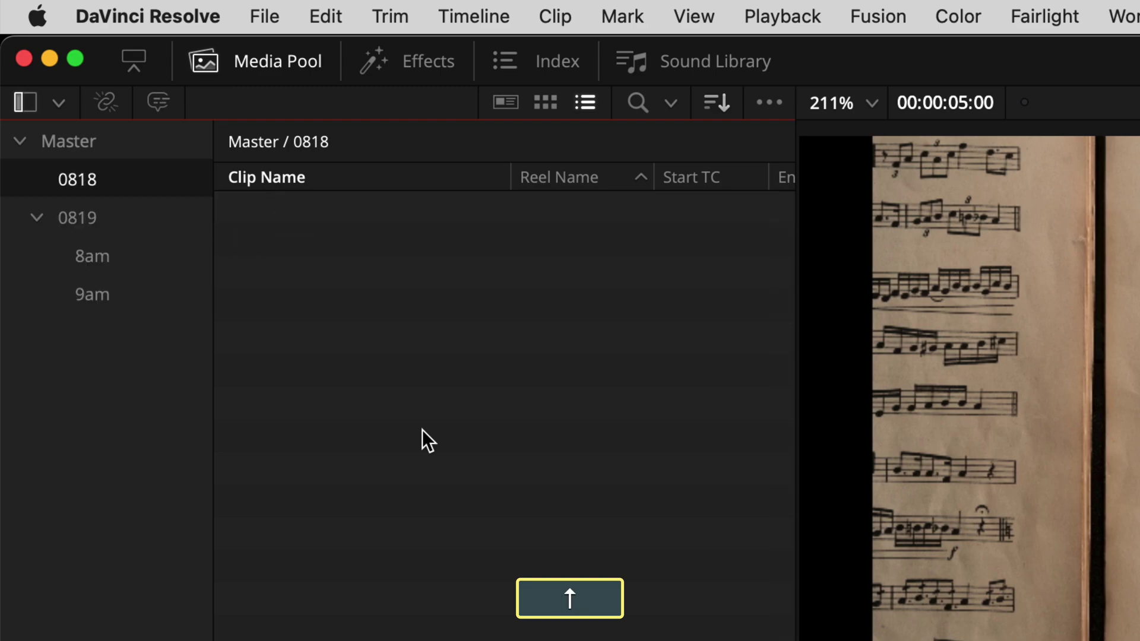
key("Up")
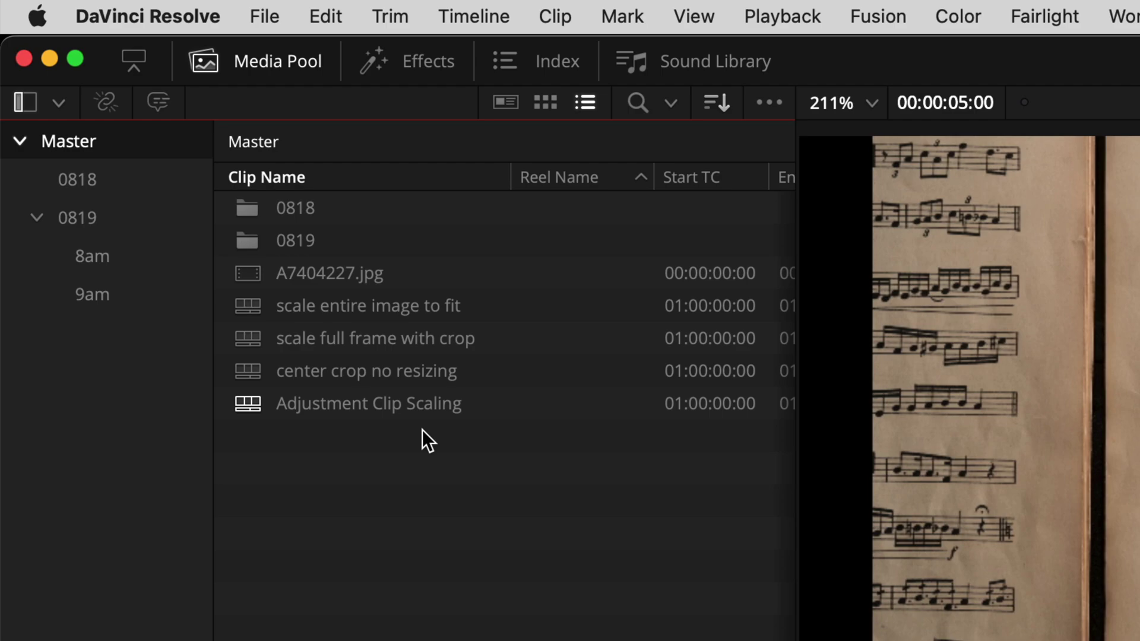
- Move the focus to the Master bin's clip list and select the timeline "scale entire image to fit"
key("super+2")
key("super+Down")
key("Down")
key("Down")
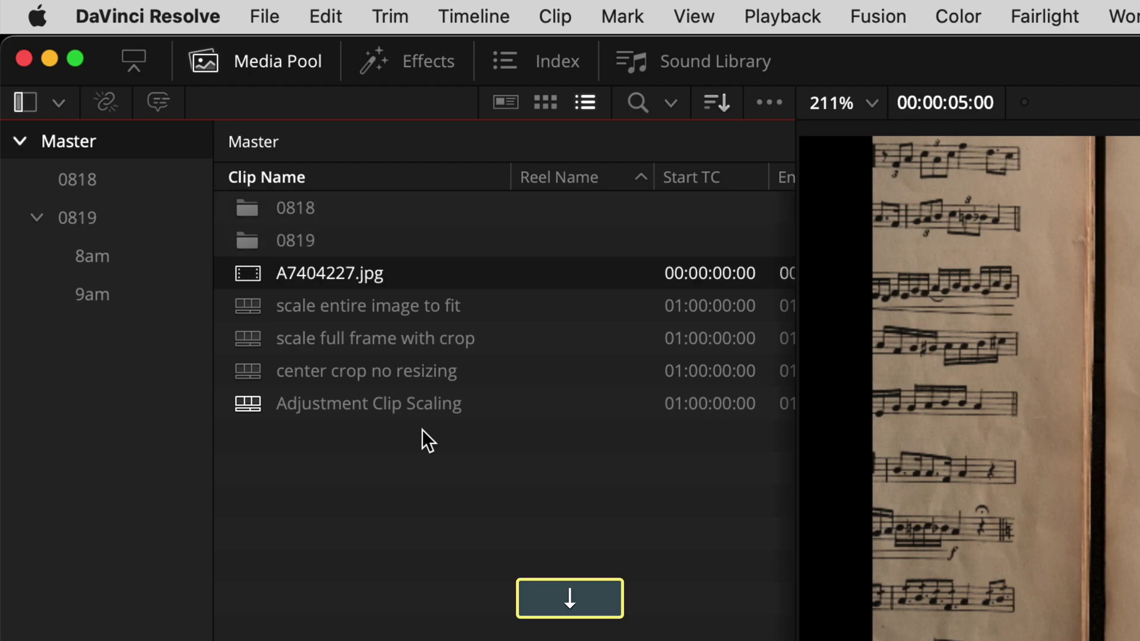
key("Down")
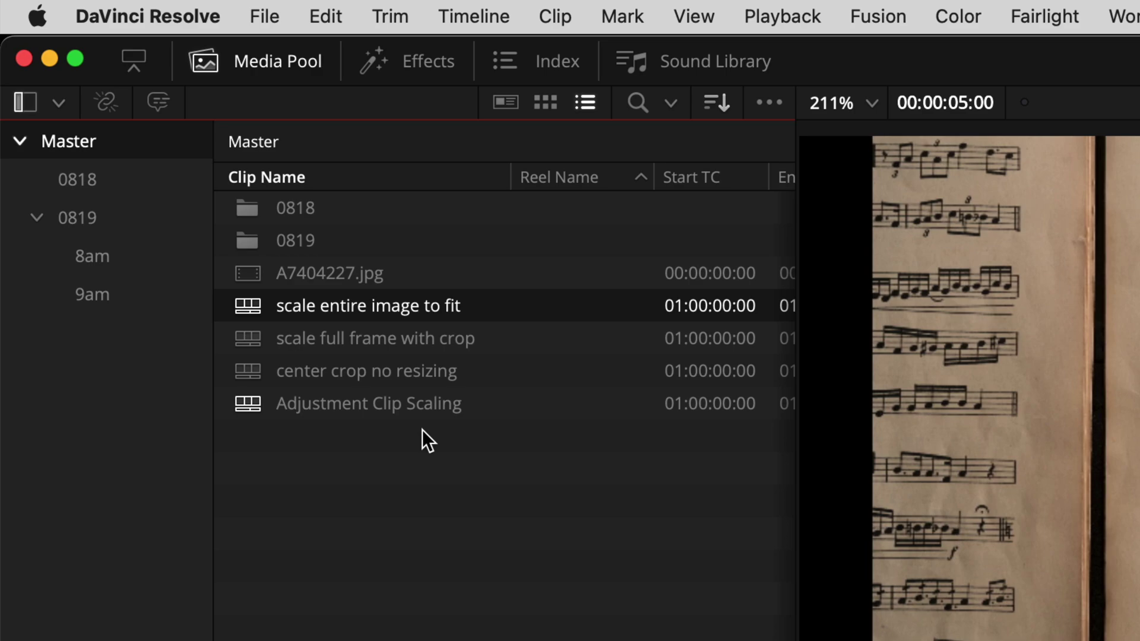
- Open the name "scale entire image to fit" for editing and move the text cursor through it by words and by single characters
key("F2")
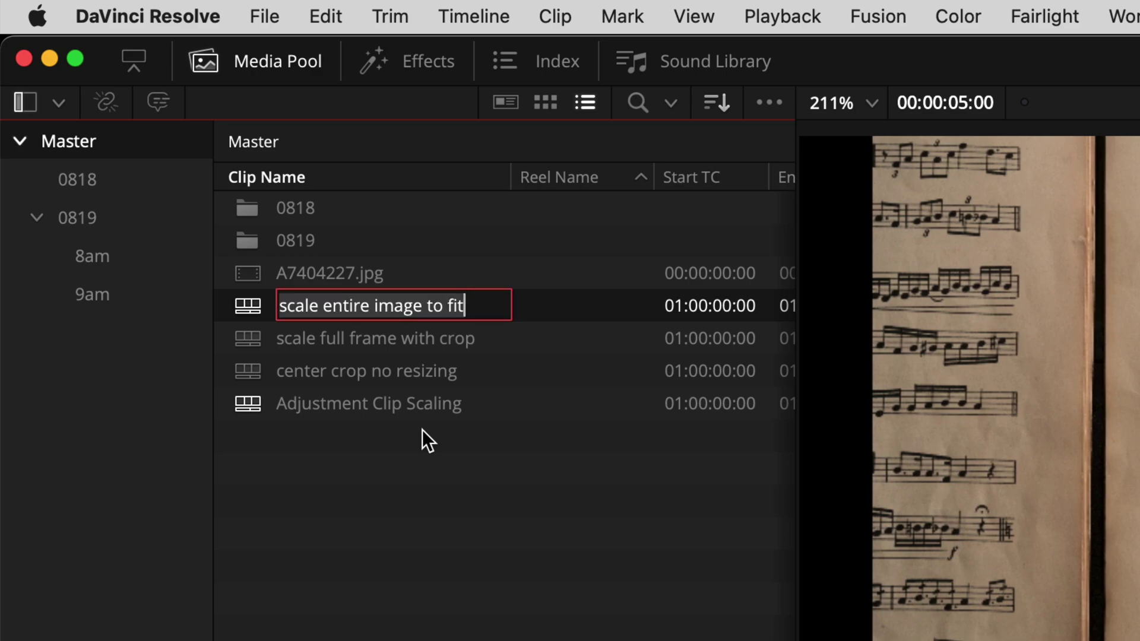
key("Right")
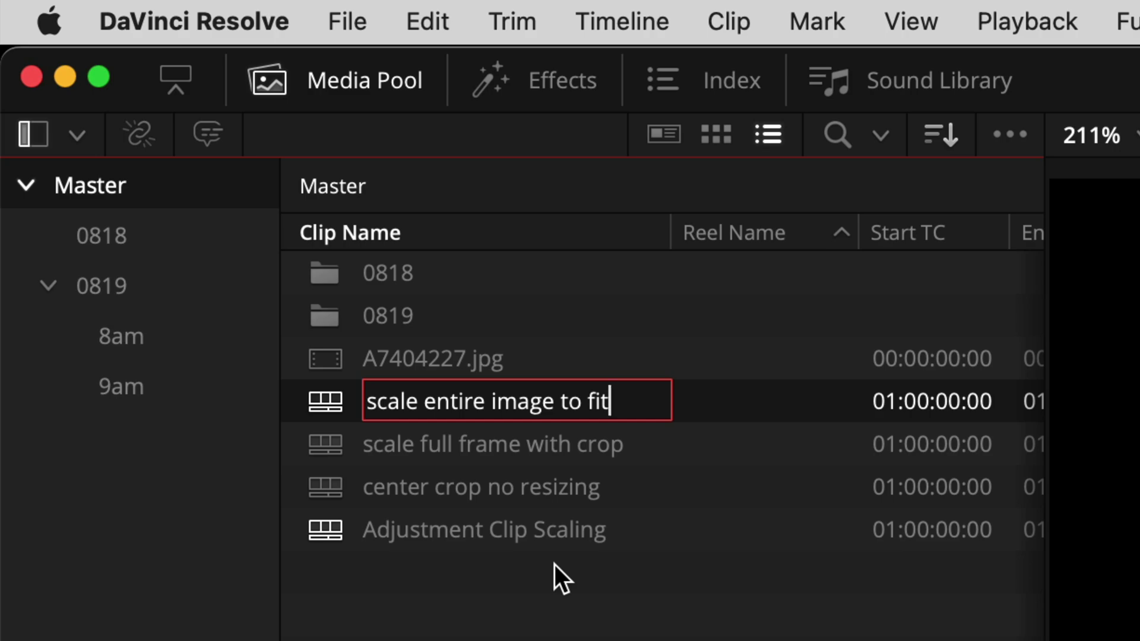
key("alt+Left")
key("alt+Left")
key("alt+Left")
key("alt+Left")
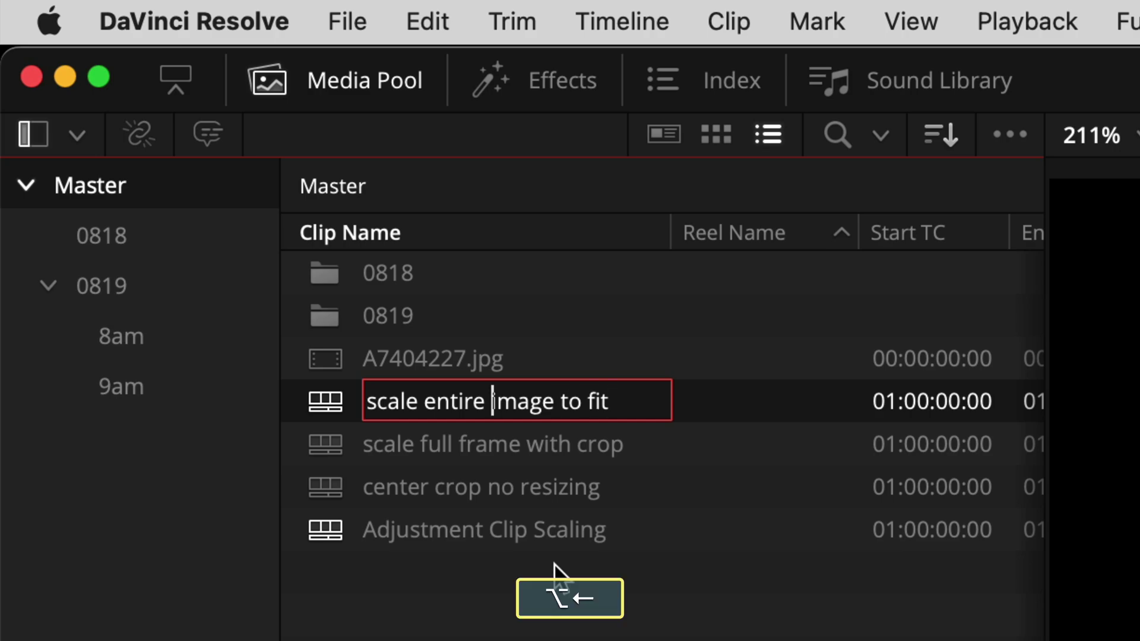
key("alt+Right")
key("alt+Right")
key("alt+Right")
key("alt+Right")
key("alt+Right")
key("alt+Left")
key("alt+Left")
key("alt+Left")
key("alt+Left")
key("alt+Right")
key("alt+Right")
key("alt+Right")
key("alt+Right")
key("Left")
key("Left")
key("Left")
key("Right")
key("Right")
key("Right")
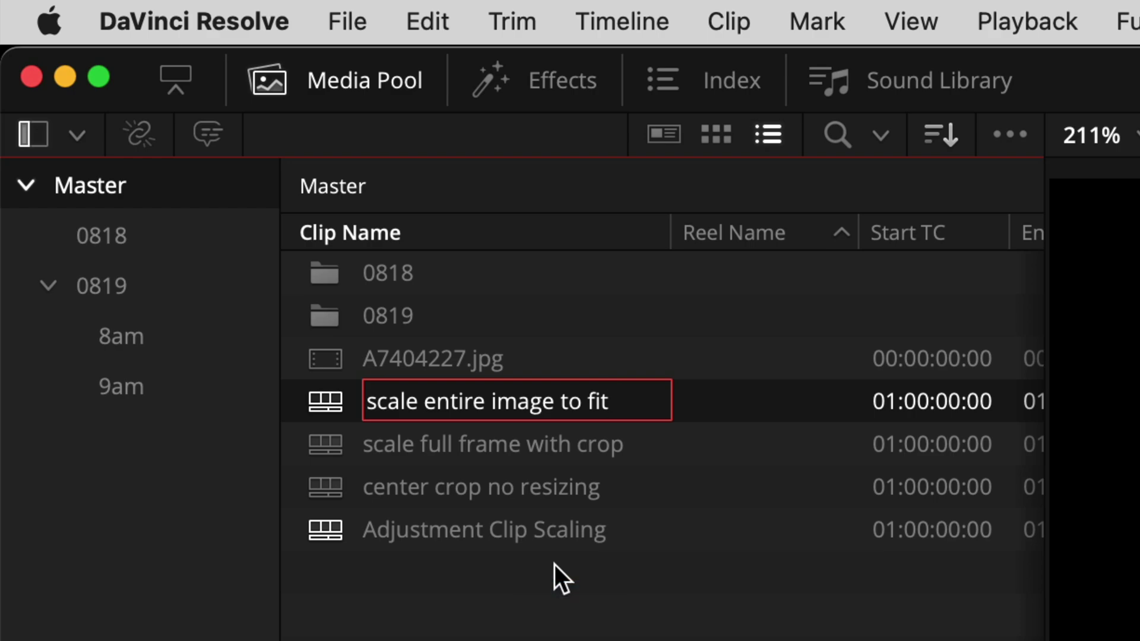
- Extend and shrink the text selection word by word from the end of the timeline name, and clear the selection
key("alt+shift+Left")
key("alt+shift+Left")
key("alt+shift+Left")
key("alt+shift+Left")
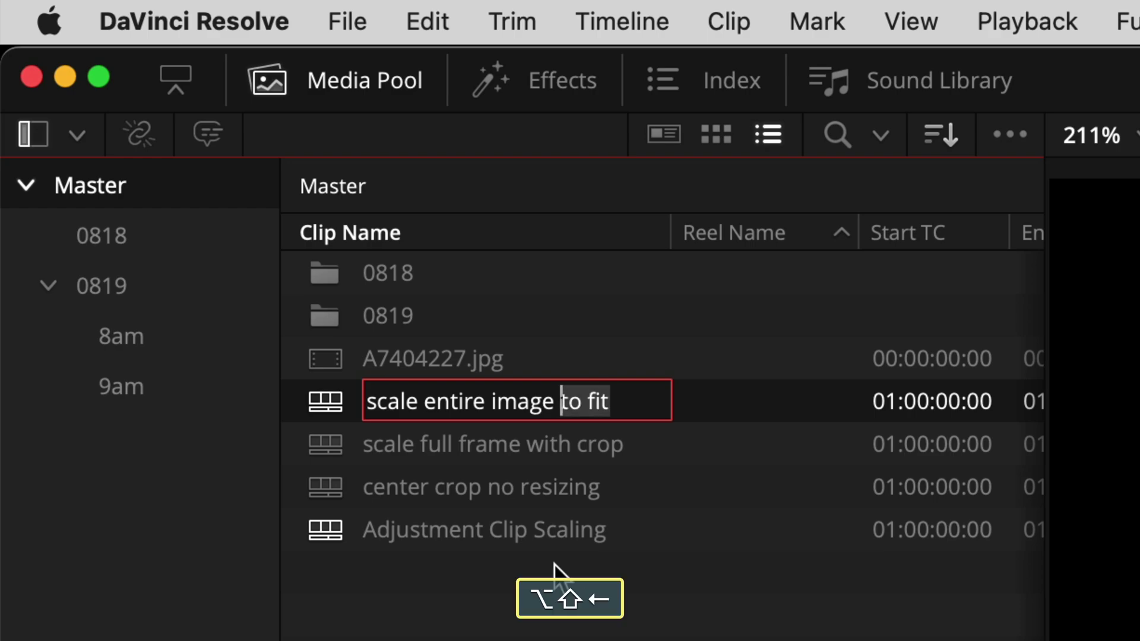
key("alt+shift+Left")
key("alt+shift+Right")
key("alt+shift+Right")
key("alt+shift+Right")
key("alt+shift+Left")
key("alt+shift+Left")
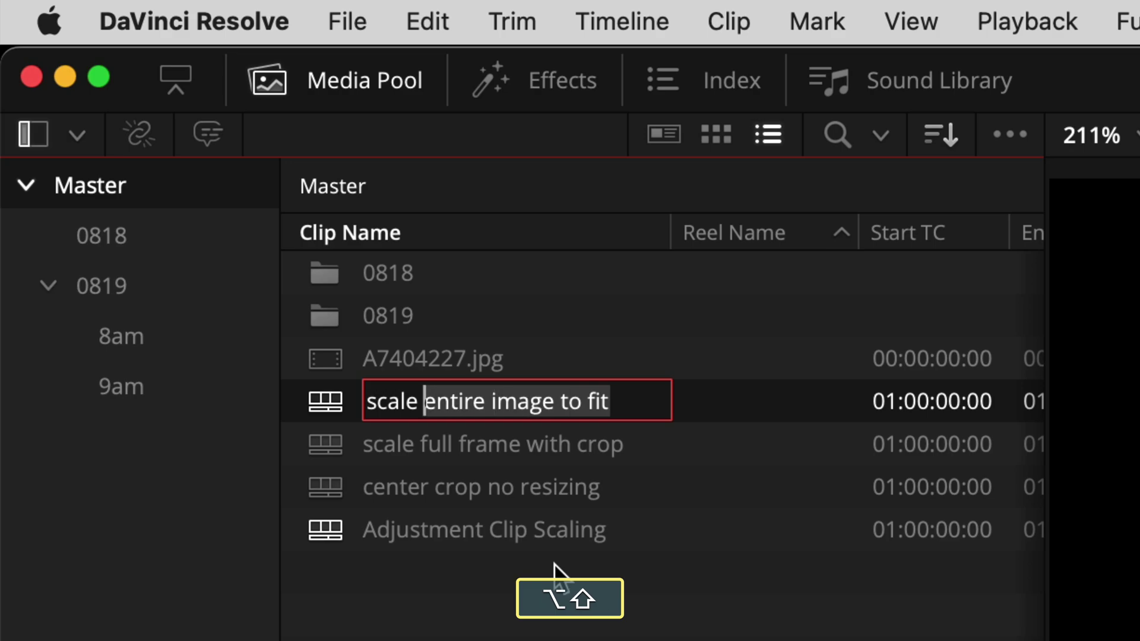
key("Right")
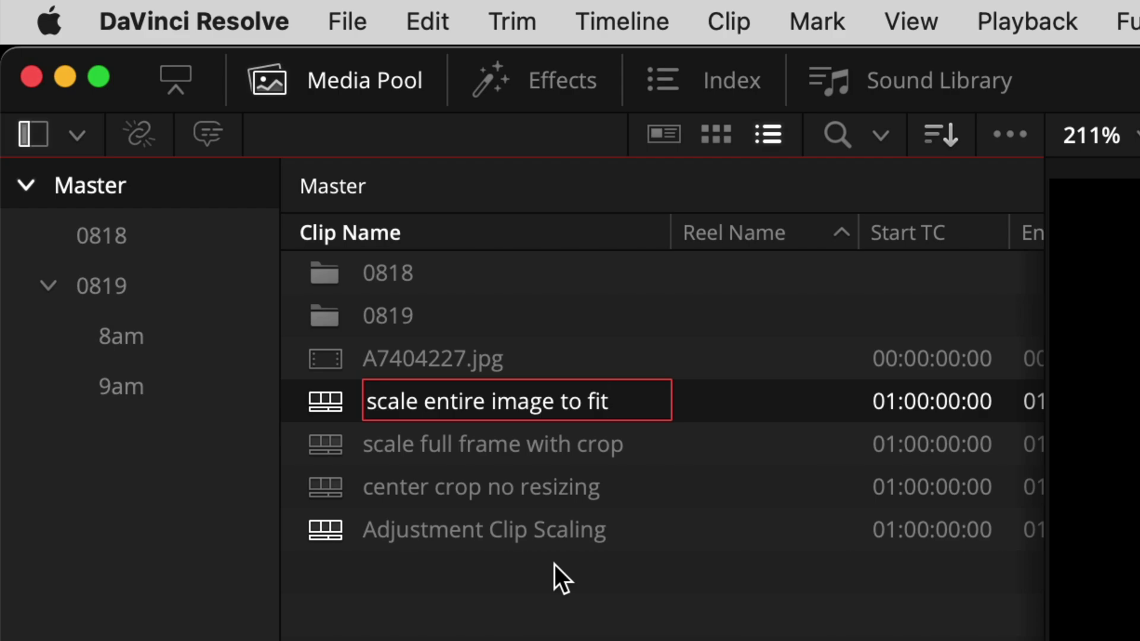
- Replace the spaces around "to" with underscores so the timeline name reads "scale entire image_to_fit"
key("Left")
key("Left")
key("Left")
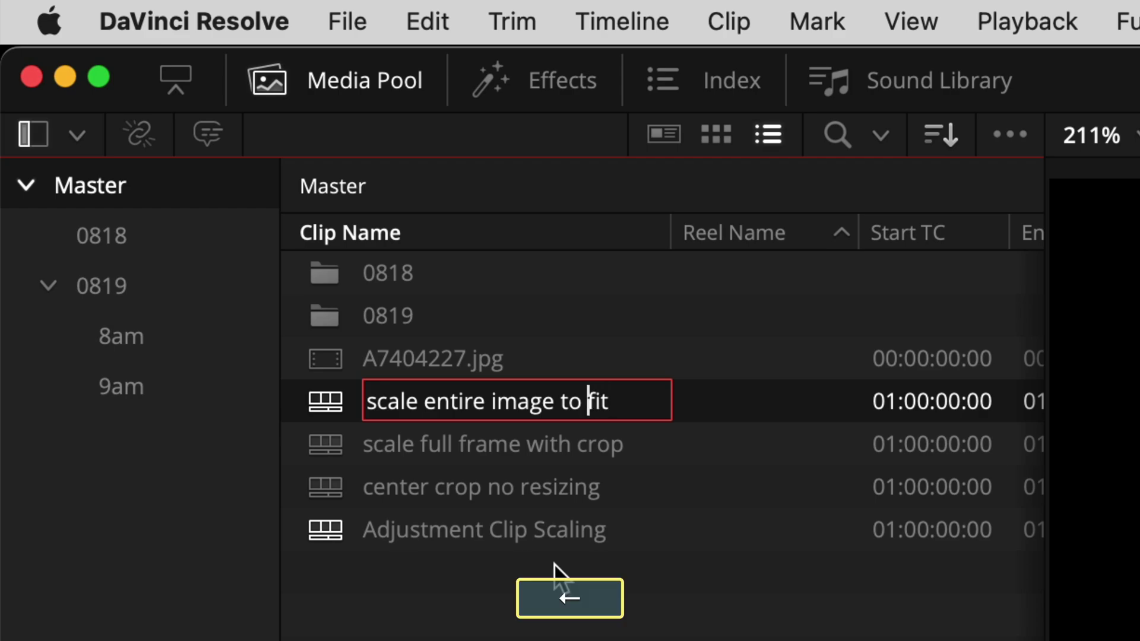
key("BackSpace")
type("_")
key("Left")
key("Left")
key("Left")
key("BackSpace")
type("_")
key("Right")
key("Right")
key("Right")
key("Right")
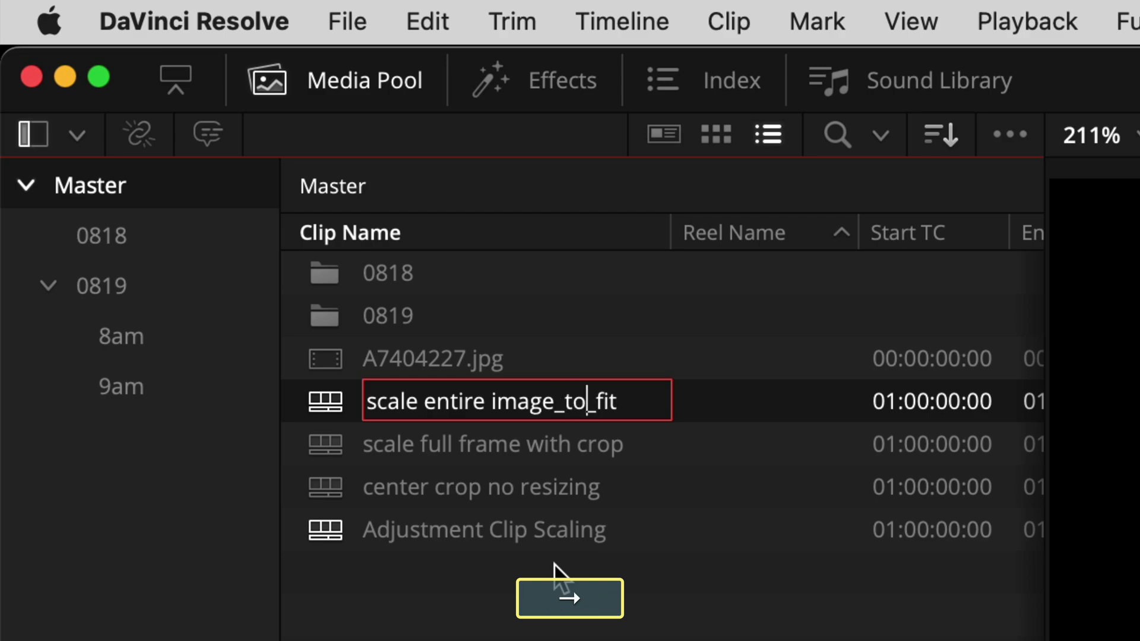
key("Right")
key("Right")
- Move the text cursor word by word through the underscored timeline name, and select "image_to_fit" as one word
key("alt+Left")
key("alt+Left")
key("alt+Left")
key("alt+Right")
key("alt+Right")
key("alt+Right")
key("alt+Left")
key("alt+Left")
key("alt+Right")
key("alt+Right")
key("alt")
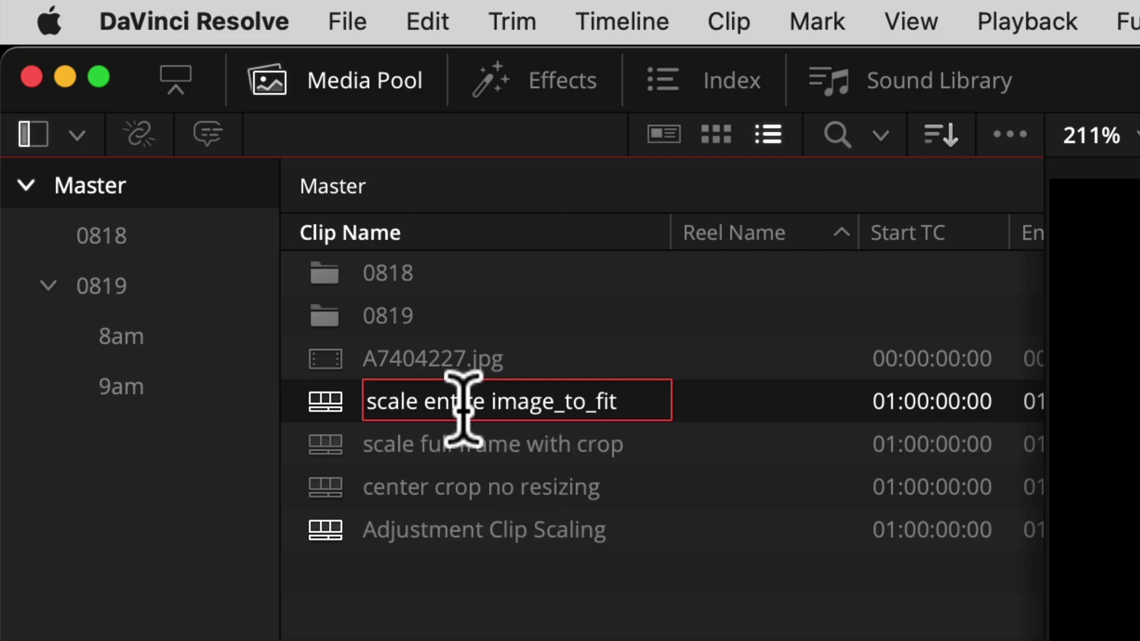
double_click(520, 404)
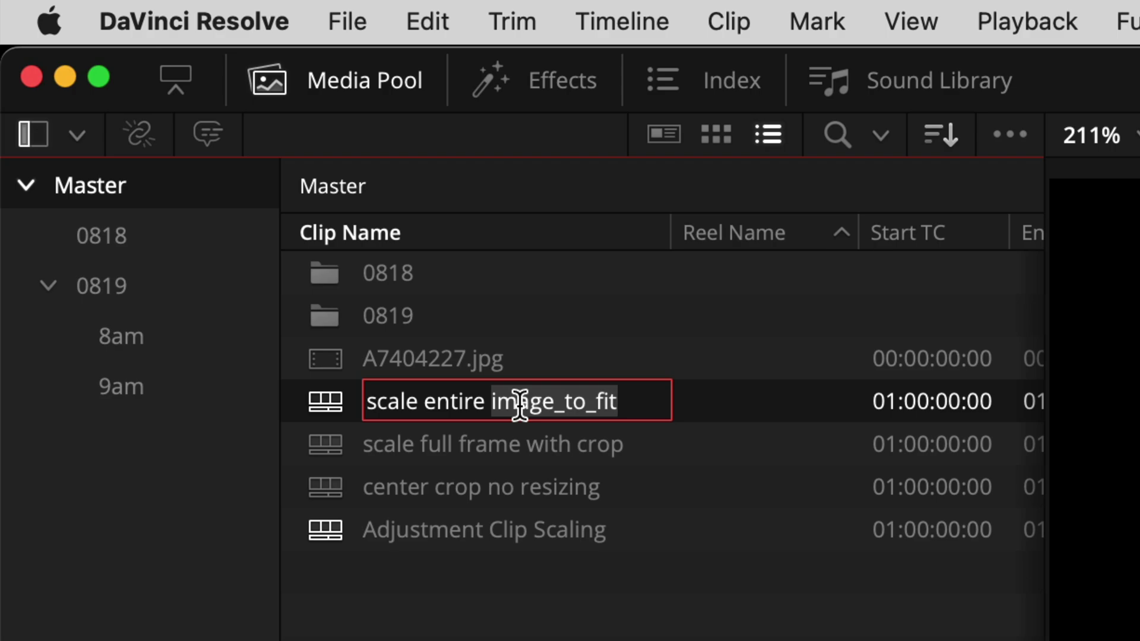
- Replace both underscores with hyphens so the timeline name reads "scale entire image-to-fit"
key("Right")
key("Left")
key("Left")
key("Left")
key("Left")
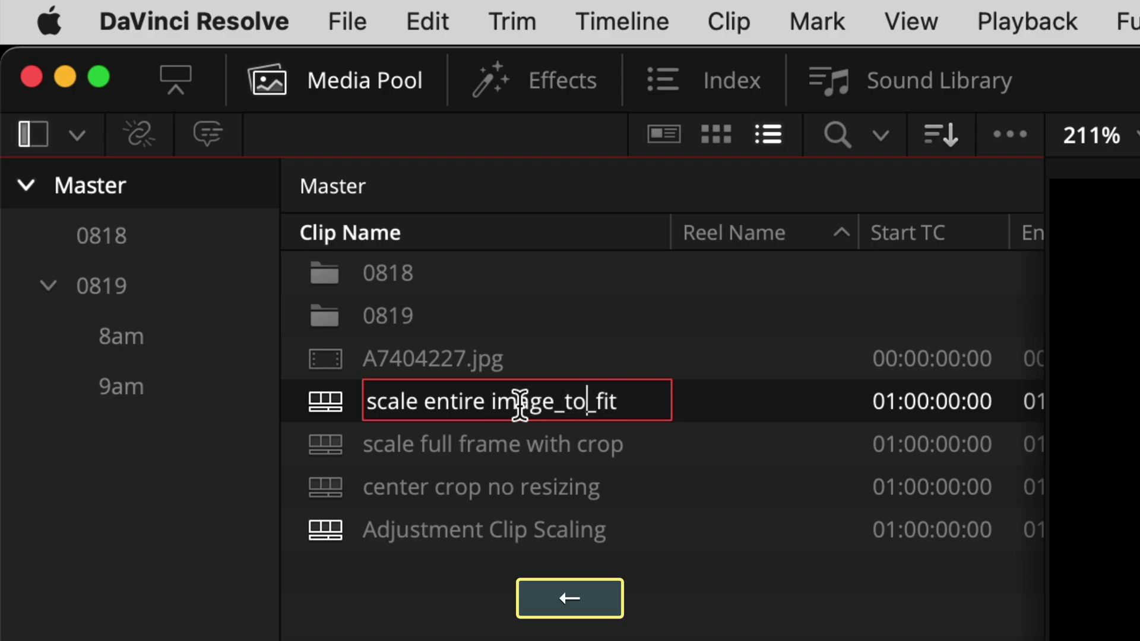
key("Left")
key("Left")
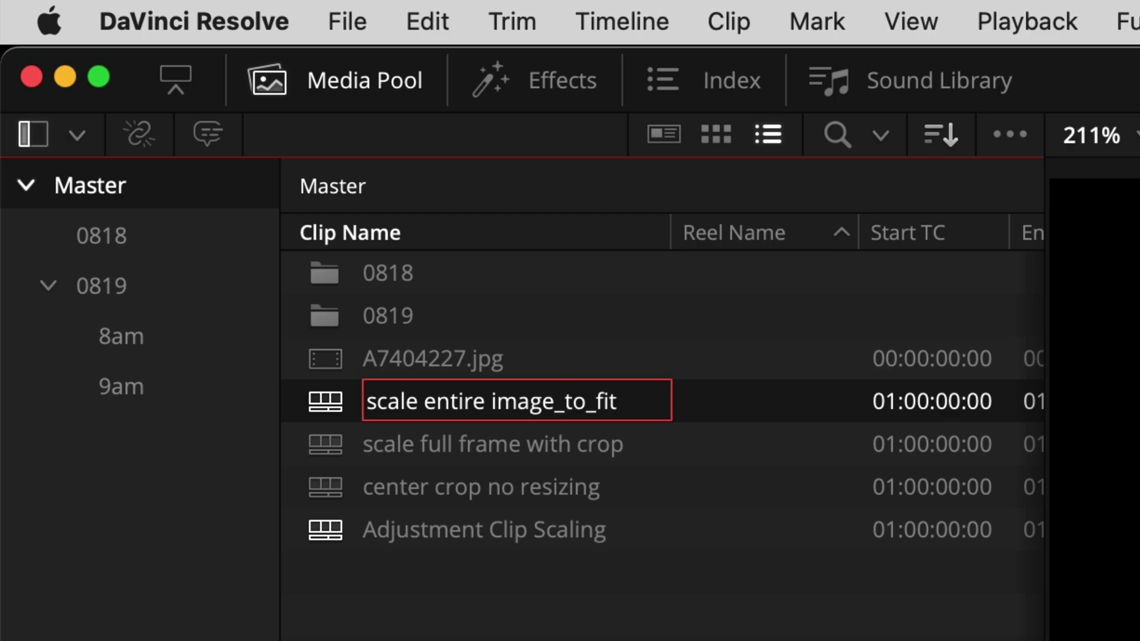
key("BackSpace")
type("-")
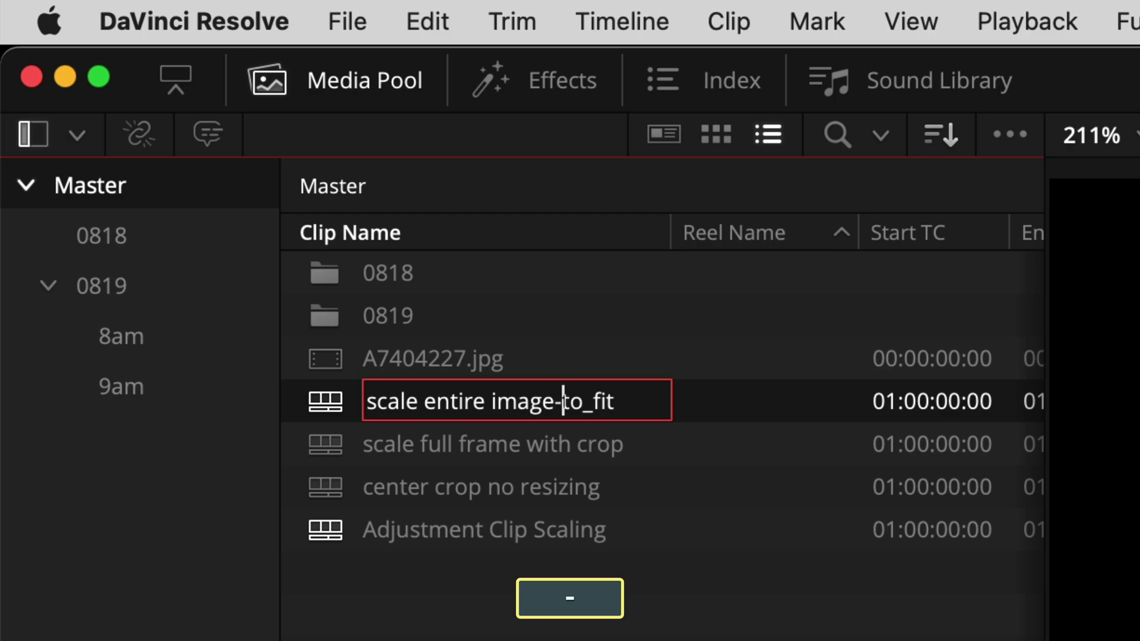
key("Right")
key("Right")
key("Right")
key("BackSpace")
type("-")
key("Right")
key("Right")
key("Right")
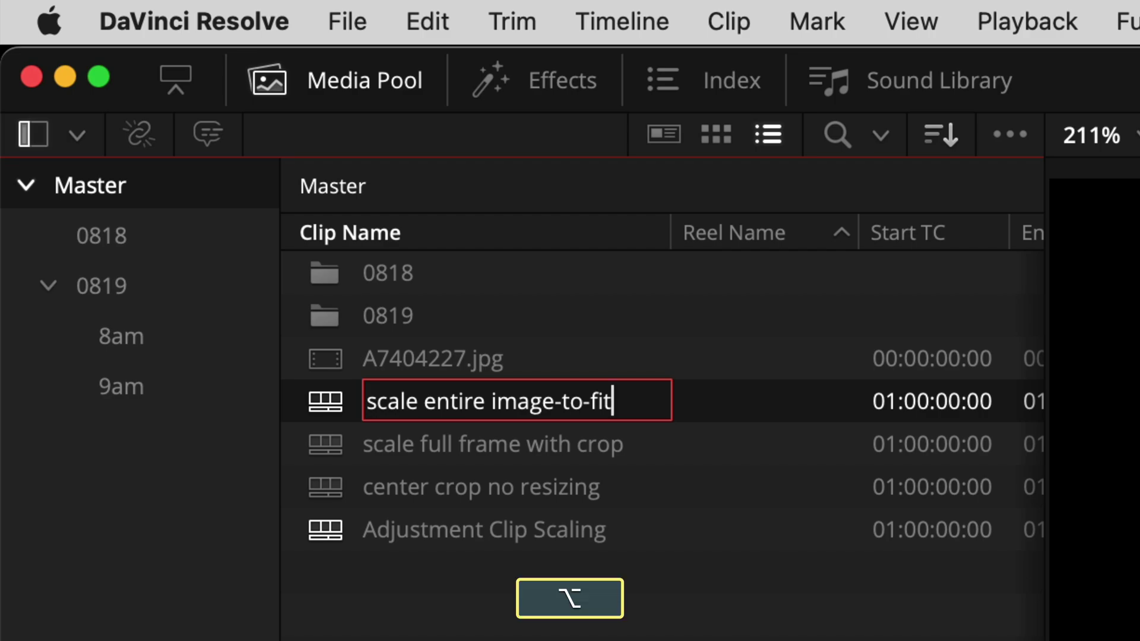
- Move the text cursor word by word back and forth through the hyphenated timeline name
key("alt+Left")
key("alt+Left")
key("alt+Left")
key("alt+Left")
key("alt+Left")
key("alt+Right")
key("alt+Right")
key("alt+Right")
key("alt+Right")
key("alt+Right")
- Extend and shrink the text selection word by word across the hyphenated timeline name
key("alt+shift+Left")
key("alt+shift+Left")
key("alt+shift+Left")
key("alt+shift+Left")
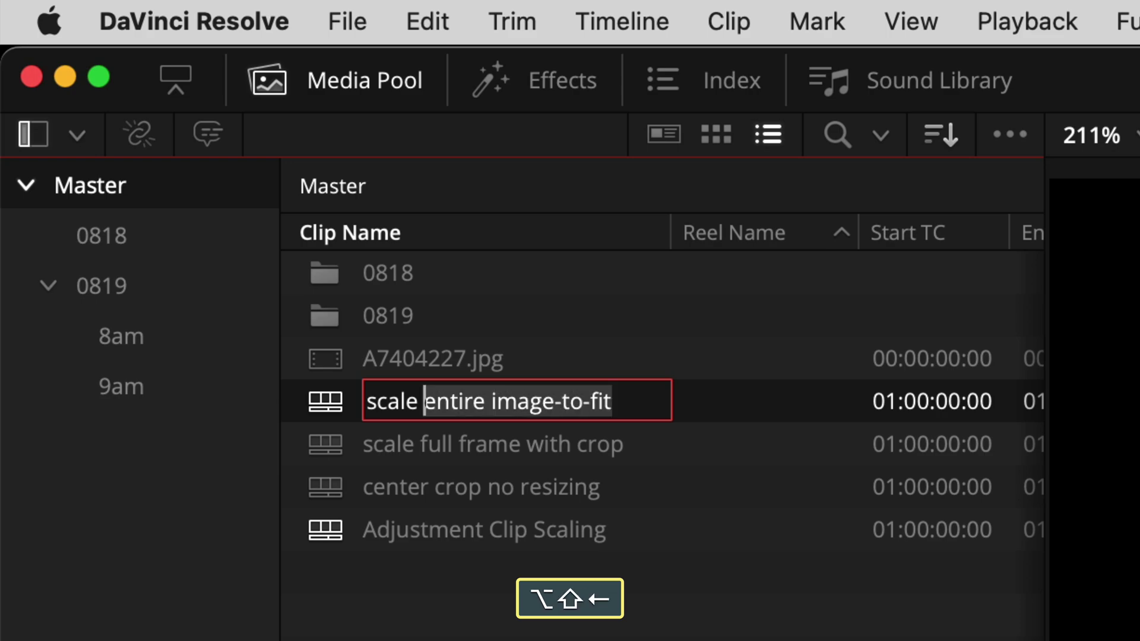
key("alt+shift+Right")
key("alt+shift+Right")
key("alt+shift+Right")
key("alt+shift+Right")
key("alt+shift+Right")
key("alt+shift+Right")
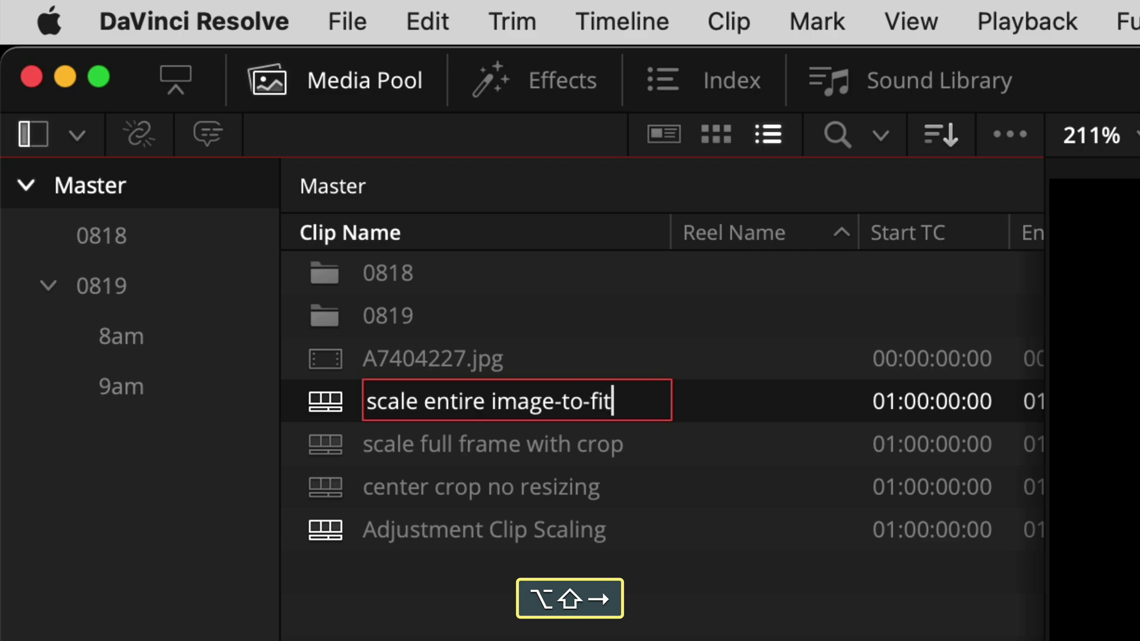
key("alt+shift+Left")
key("alt+shift+Left")
key("alt+shift+Left")
key("alt+shift+Left")
key("alt+shift+Right")
key("alt+shift+Right")
key("alt+shift+Right")
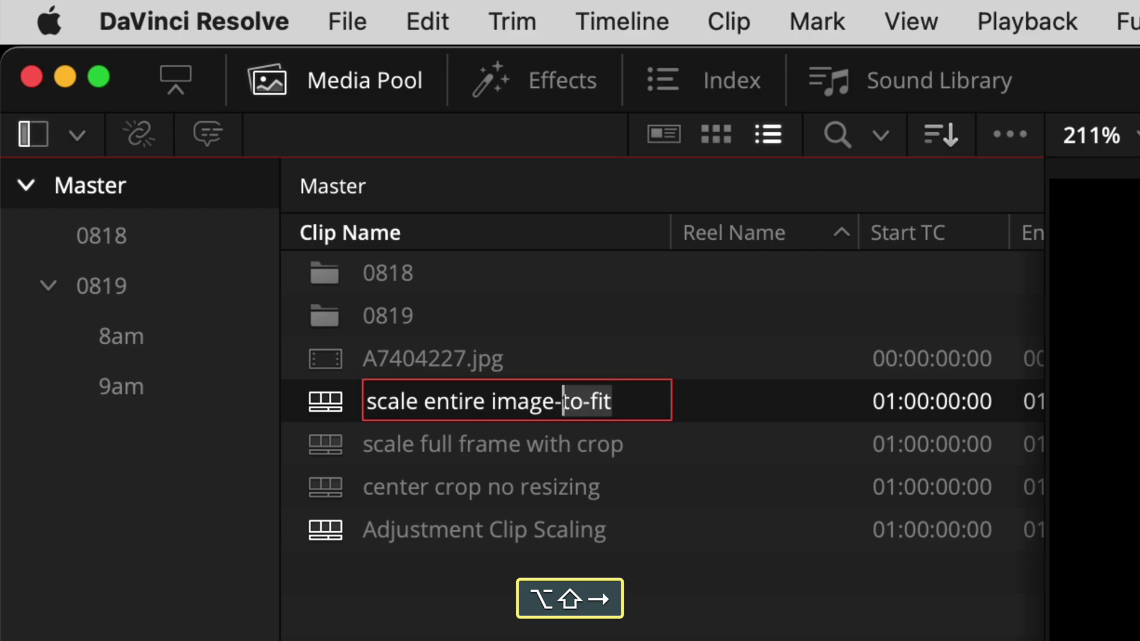
key("alt+shift+Left")
key("alt+shift+Left")
key("alt+shift+Left")
key("alt+shift+Right")
key("alt+shift+Right")
key("alt+shift+Right")
key("alt+shift+Right")
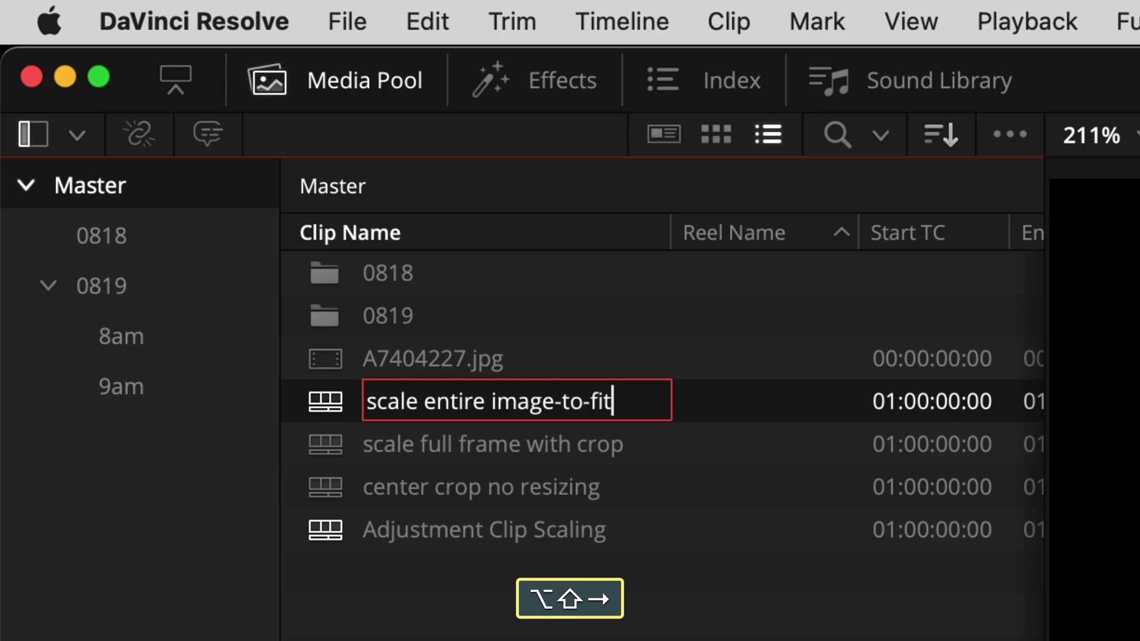
- Replace the hyphens with spaces to restore the timeline name "scale entire image to fit"
key("Left")
key("Left")
key("Left")
key("BackSpace")
key("Left")
key("Left")
key("Left")
key("BackSpace")
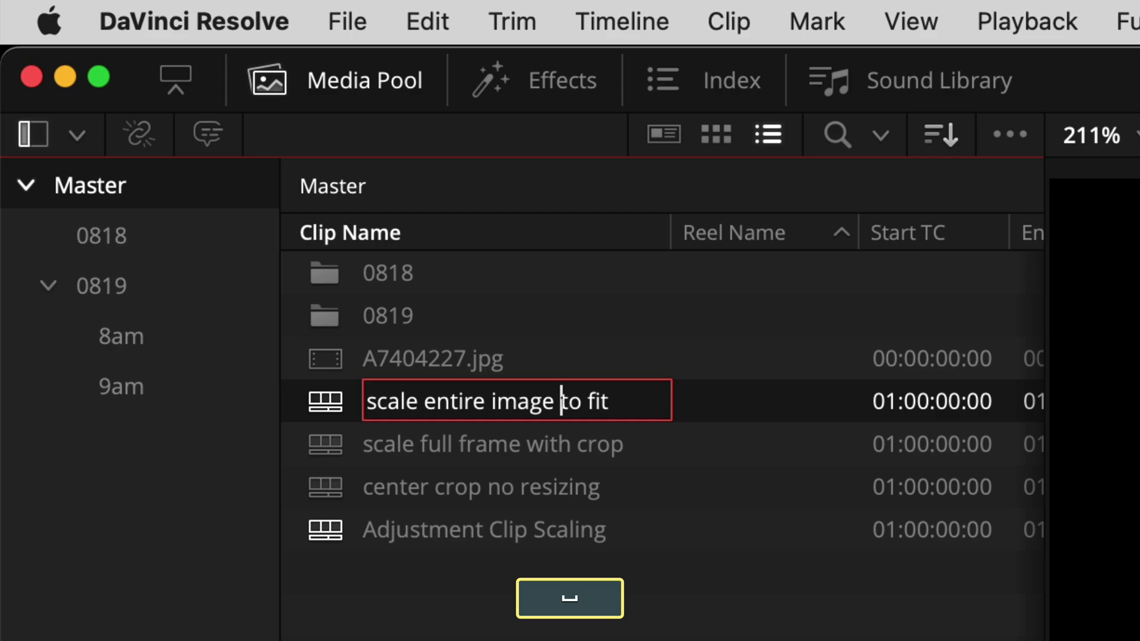
key("Return")
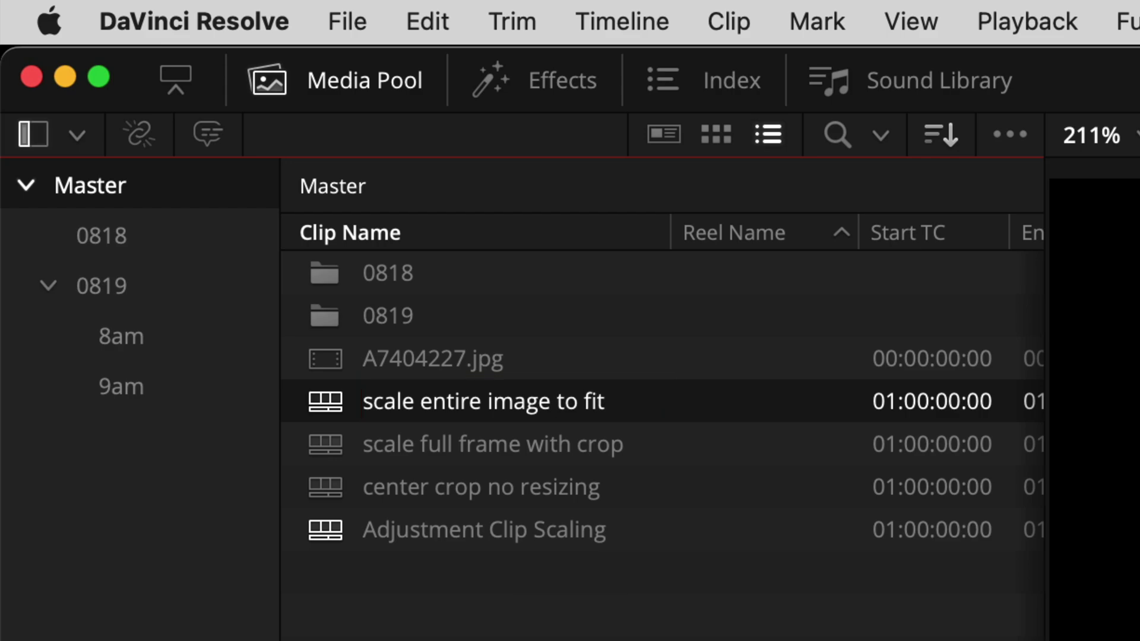
- Reopen the name "scale entire image to fit" for editing, and move and select through its text word by word
key("Return")
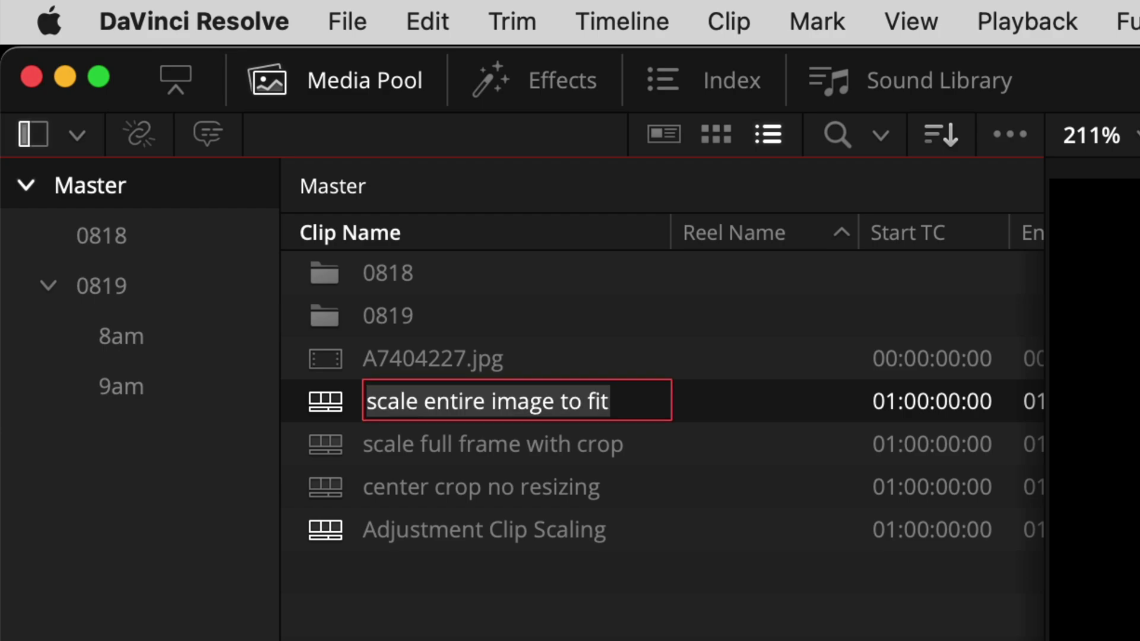
key("alt+Left")
key("alt+Left")
key("alt+Left")
key("alt+Left")
key("alt+Left")
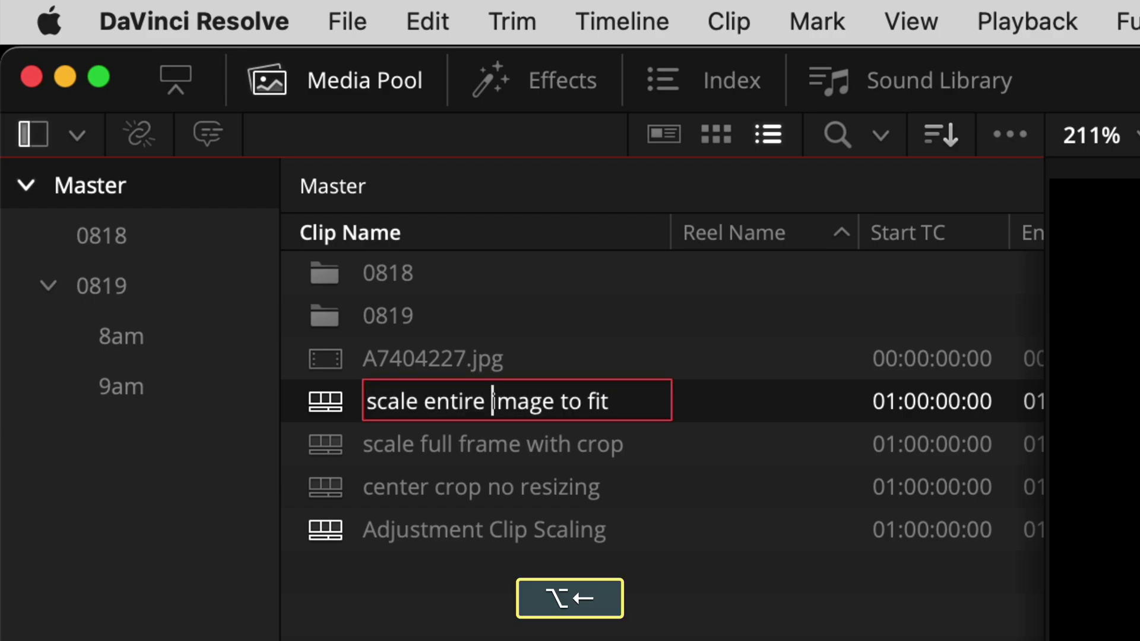
key("alt+Right")
key("alt+Right")
key("alt+Right")
key("alt+Right")
key("alt+shift+Left")
key("alt+shift+Left")
key("alt+shift+Left")
key("alt+shift+Right")
key("alt+shift+Right")
key("alt+shift+Right")
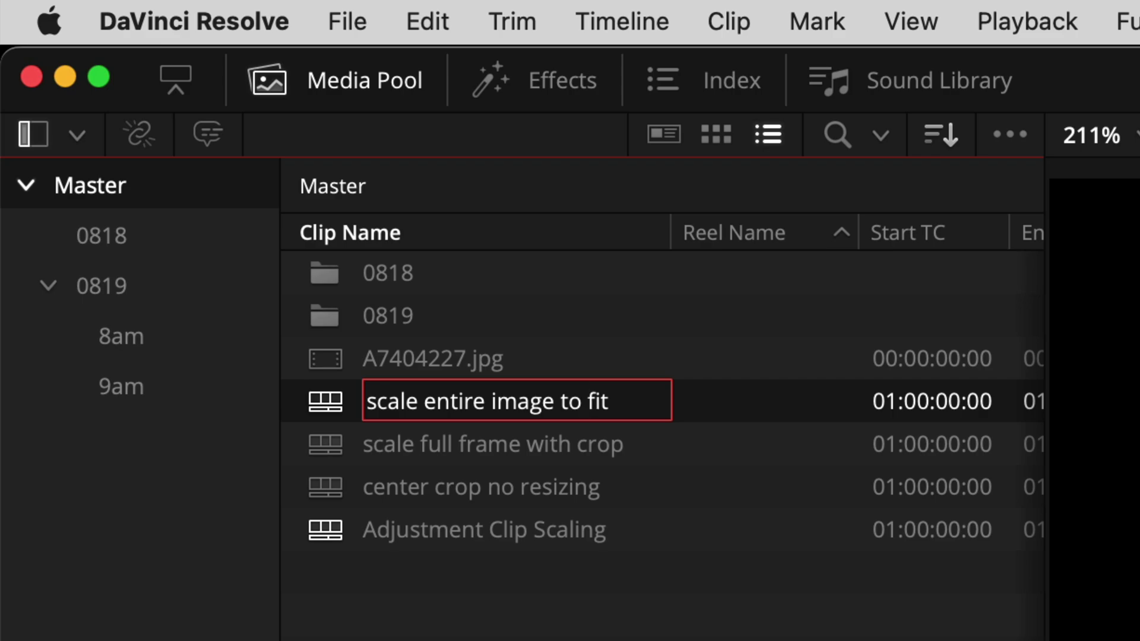
- Continue to the next timeline's name and rename it "scale full frame with crop 02"
key("Tab")
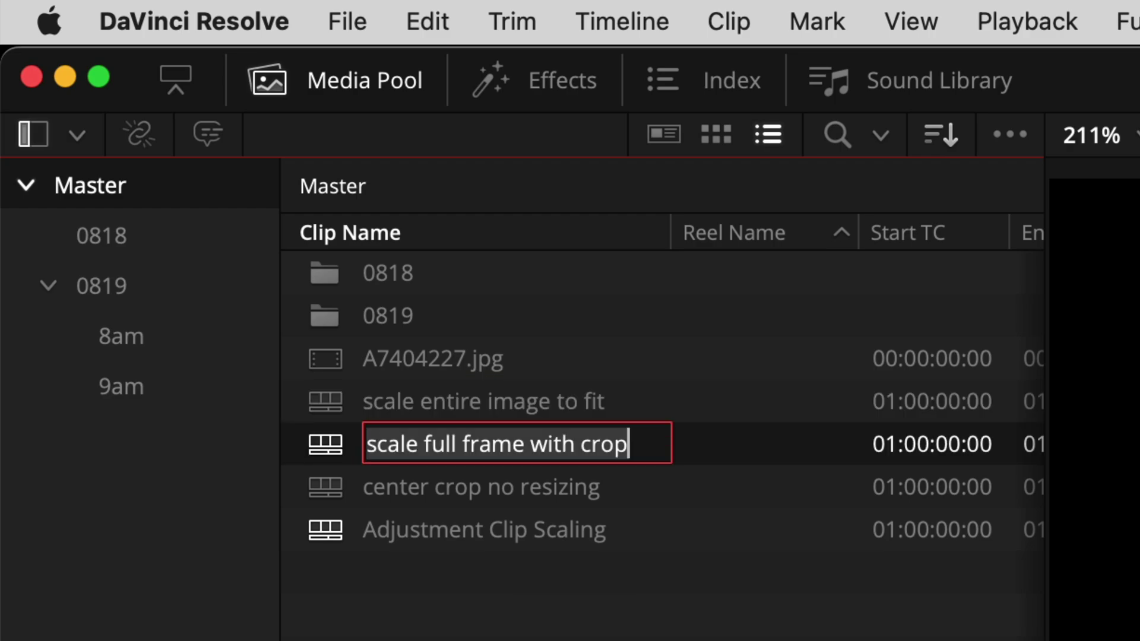
key("Right")
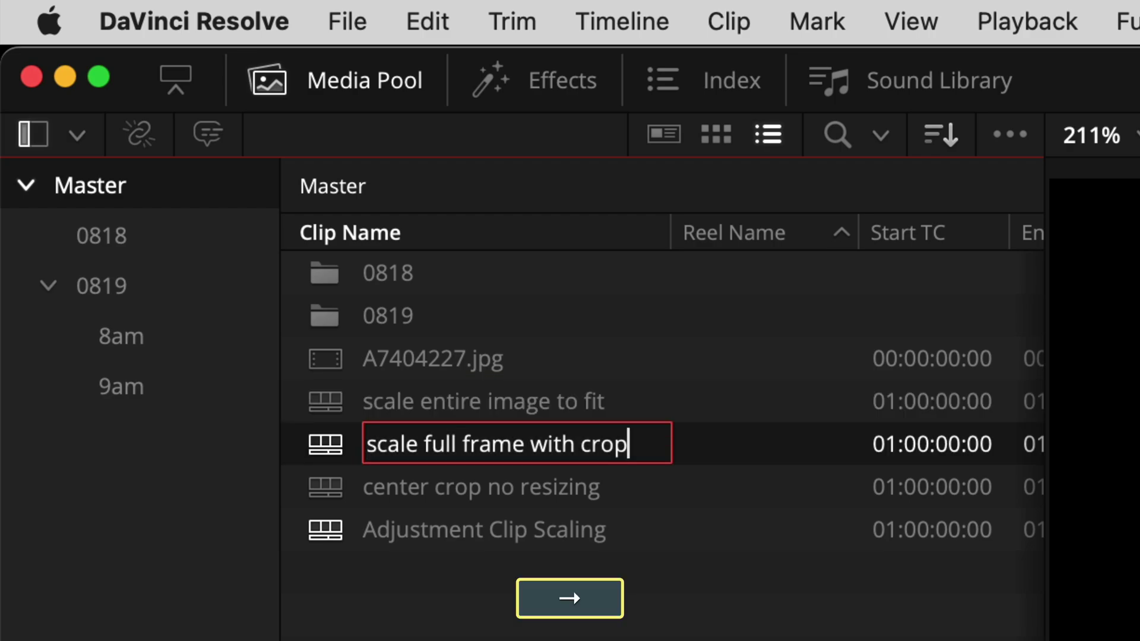
type("02")
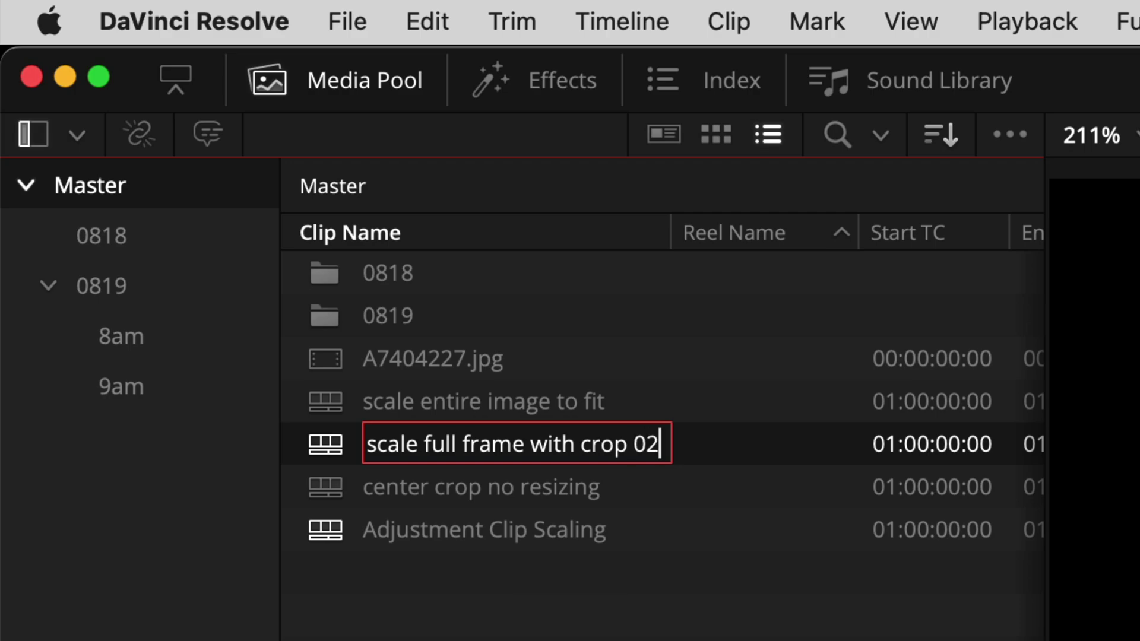
key("Tab")
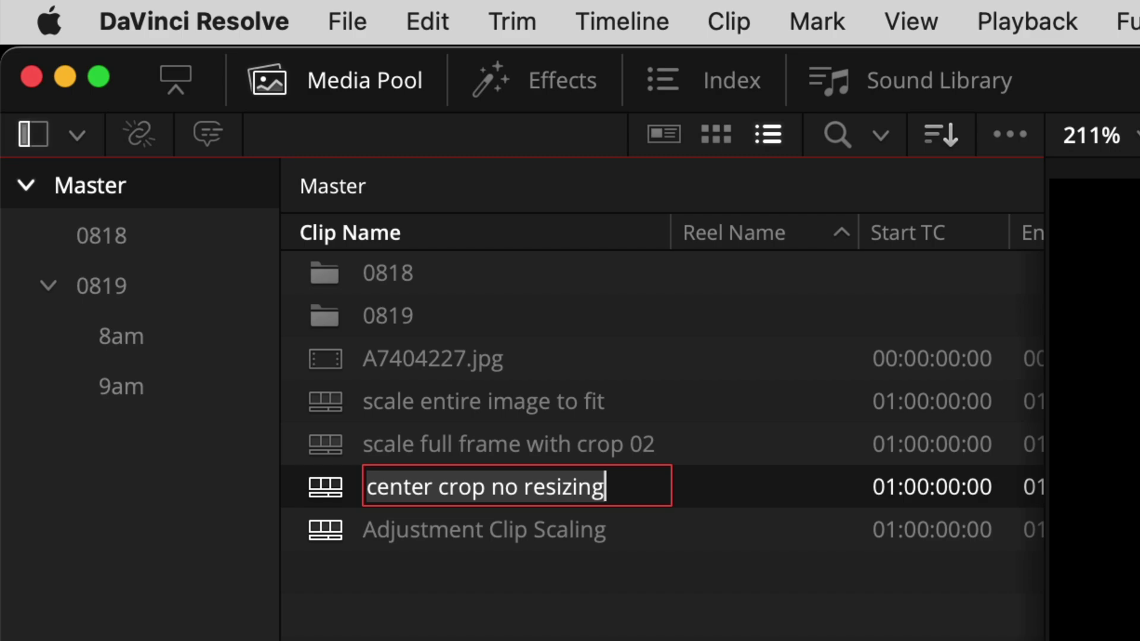
- Rename the timeline below it "center crop no resizing 03"
key("Right")
type("03")
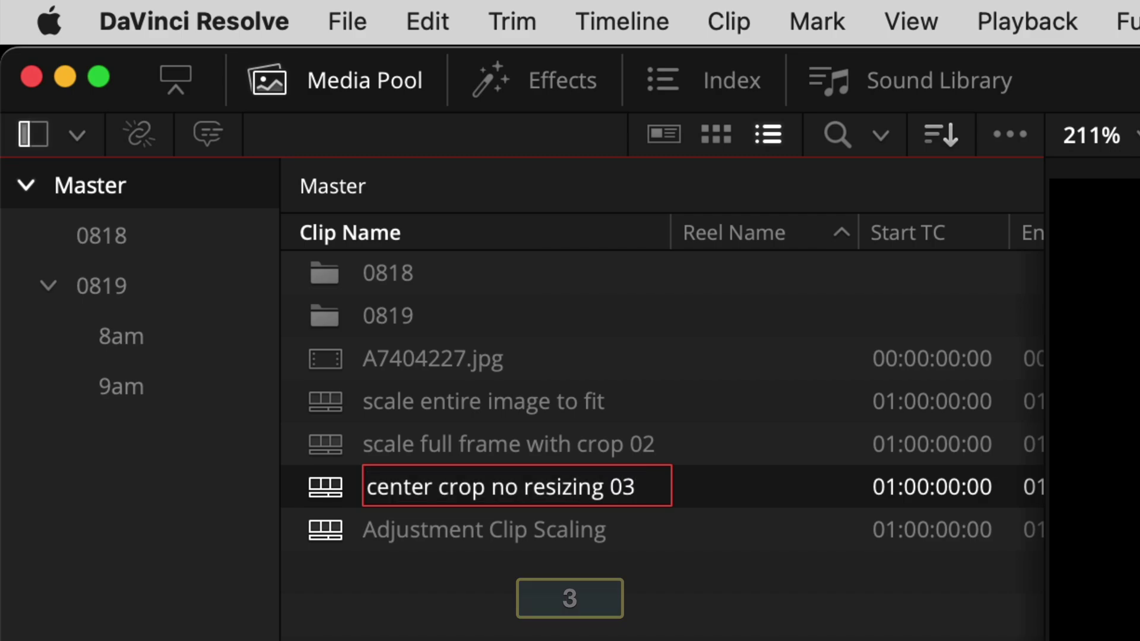
key("Return")
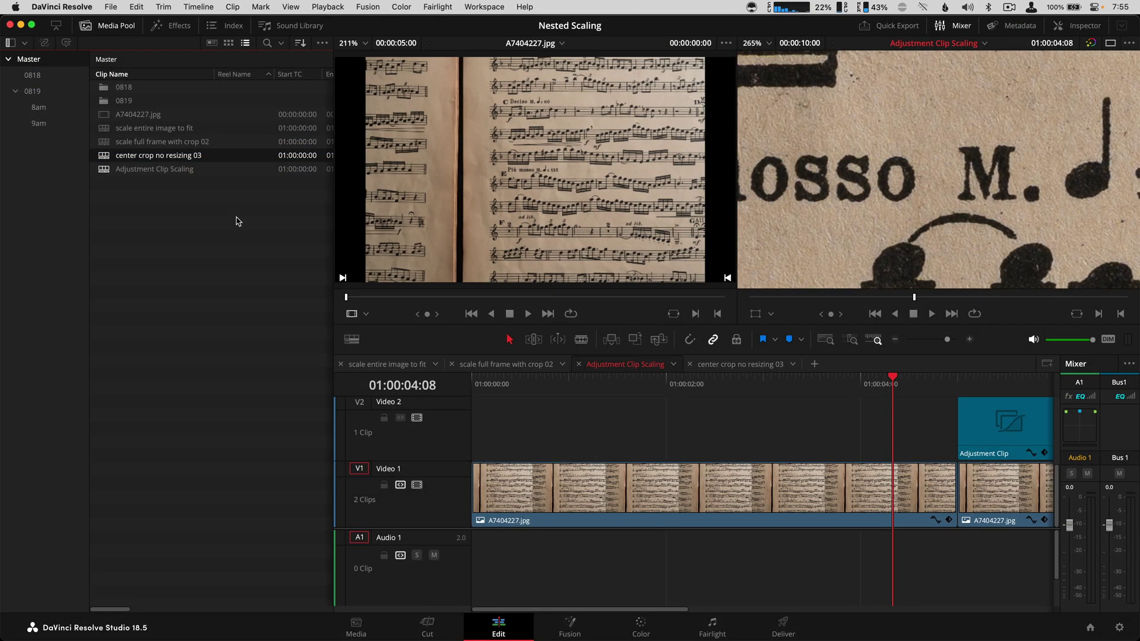
- Select the timeline "scale full frame with crop 02", open its name for editing and close it without changes
key("Up")
key("Up")
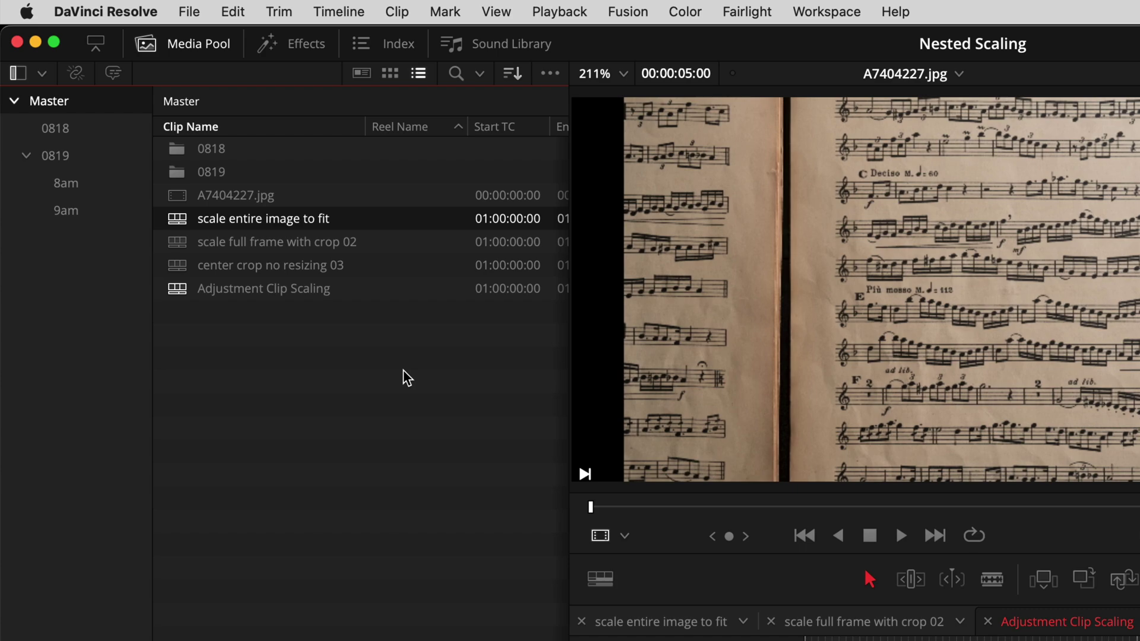
key("Down")
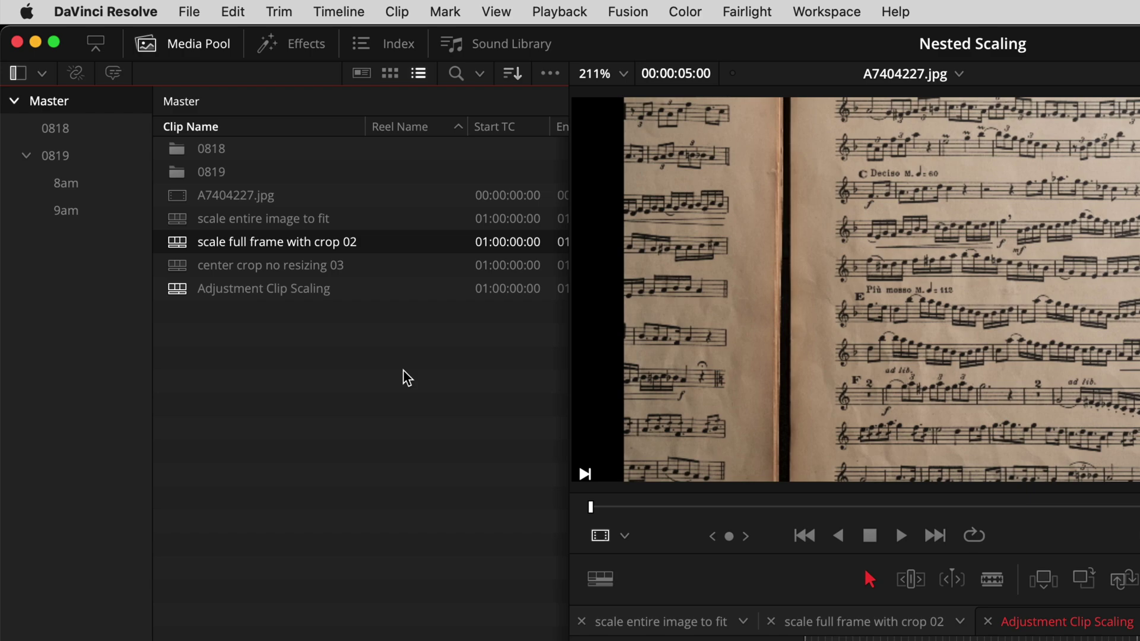
key("F2")
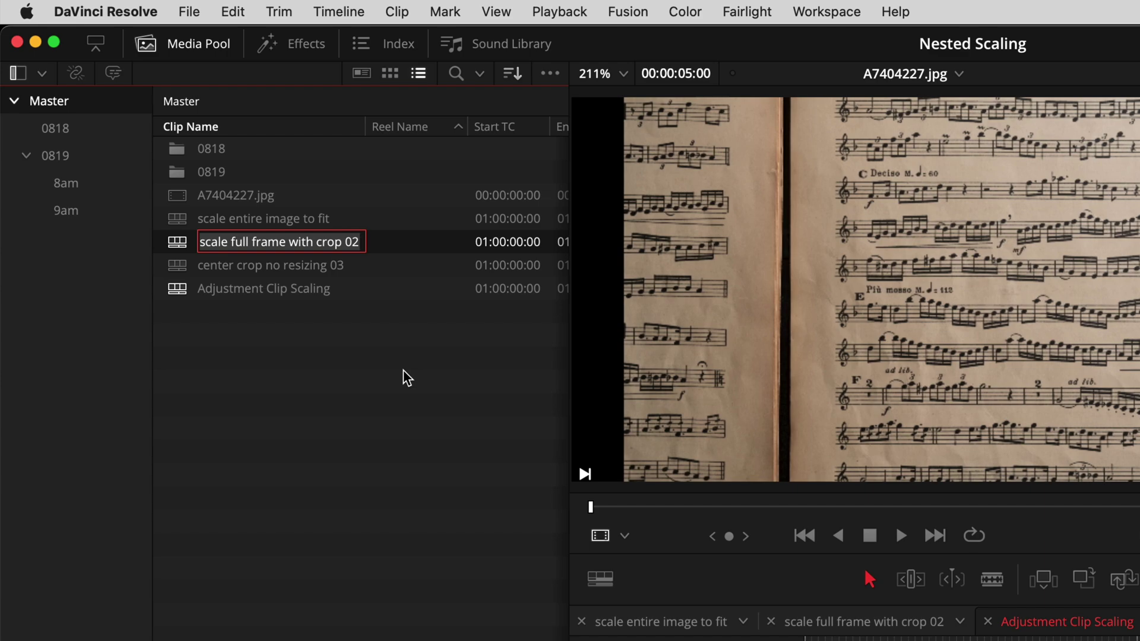
key("Return")
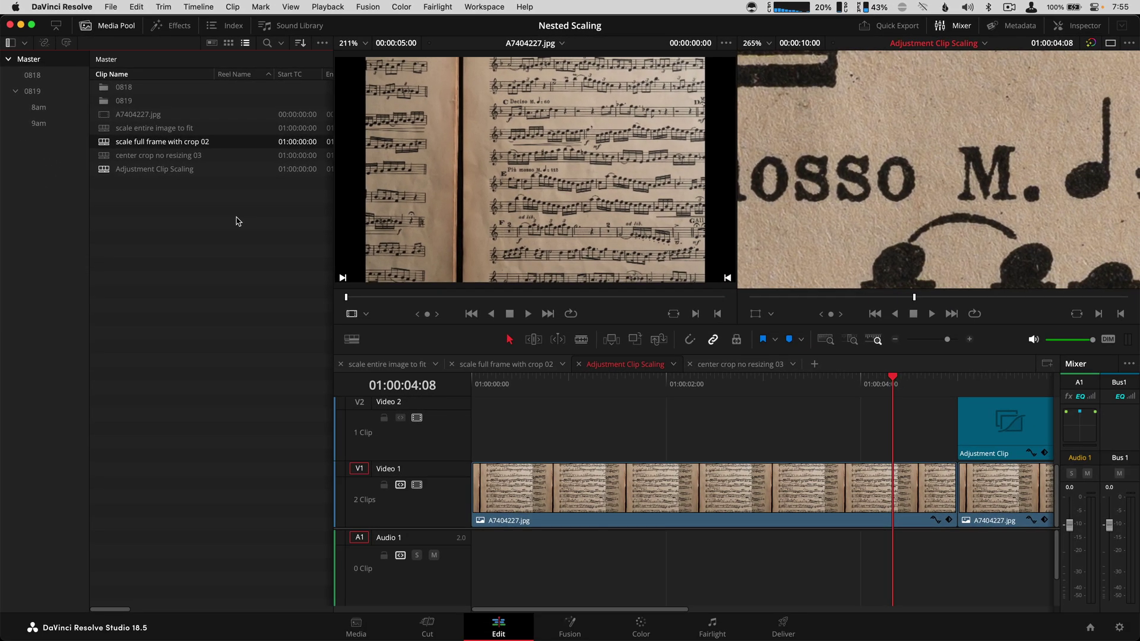
- Look up the "rename" commands in Keyboard Customization to find the Media Pool shortcut, and close the window
key("alt+super+k")
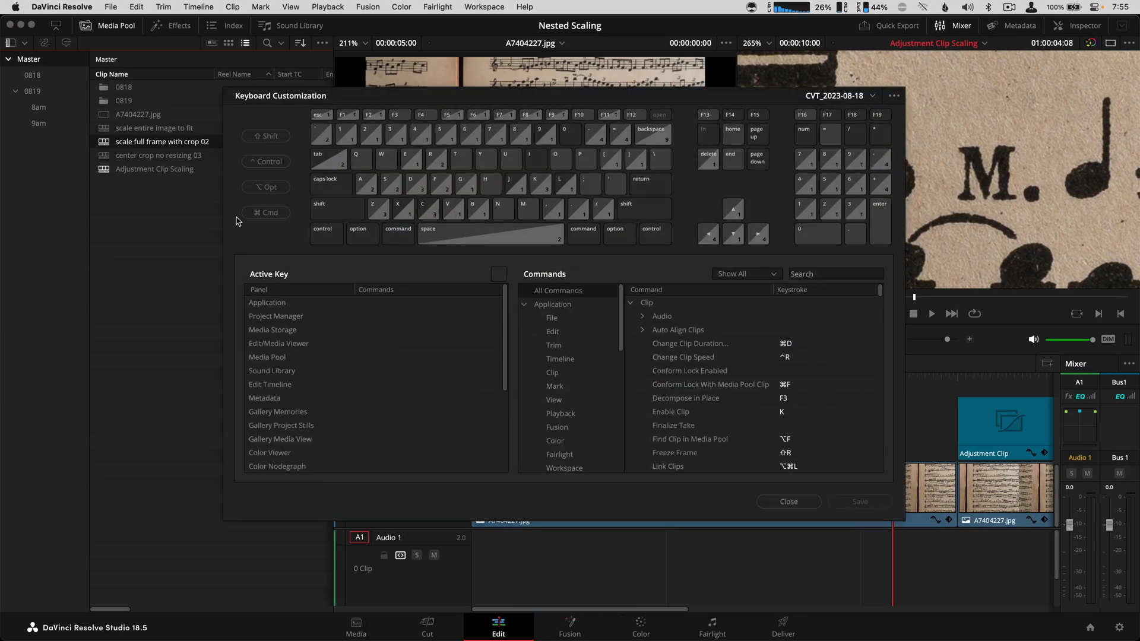
left_click(821, 275)
type("rename")
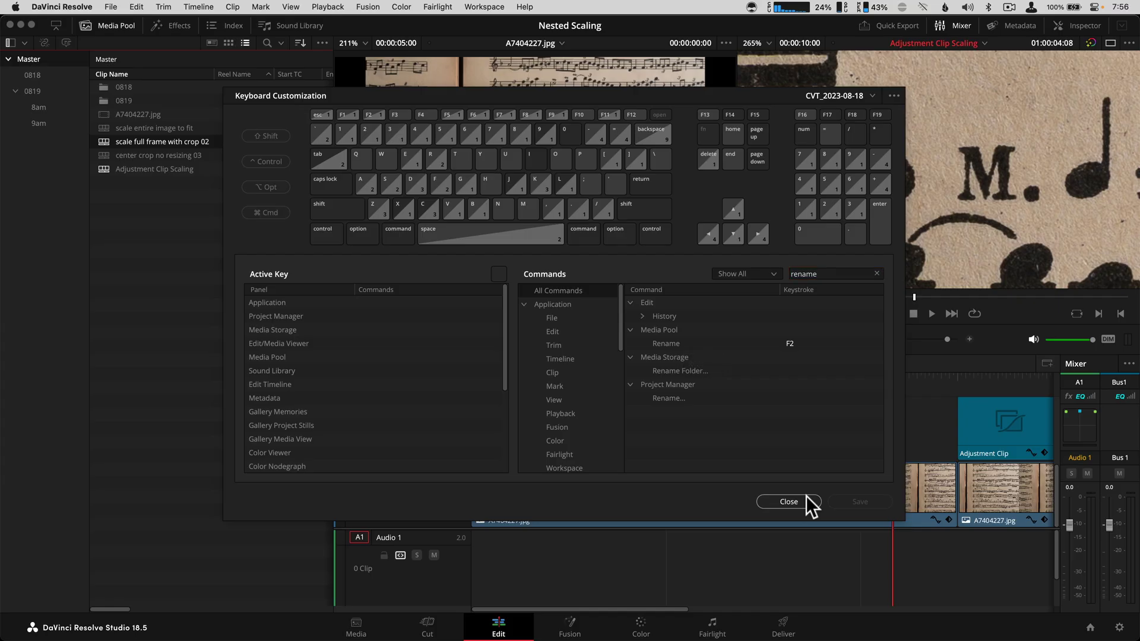
left_click(807, 589)
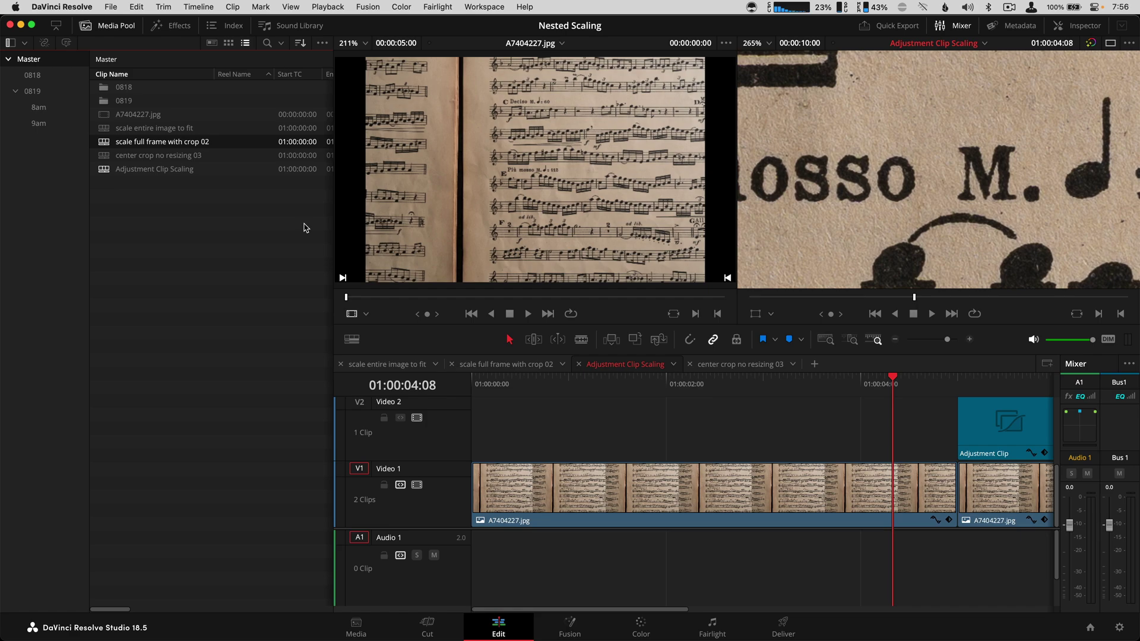
- Give the Media Pool focus and step back and forth through its timelines, examining how their icons reflect selection and the open timeline
key("super+2")
key("super+Up")
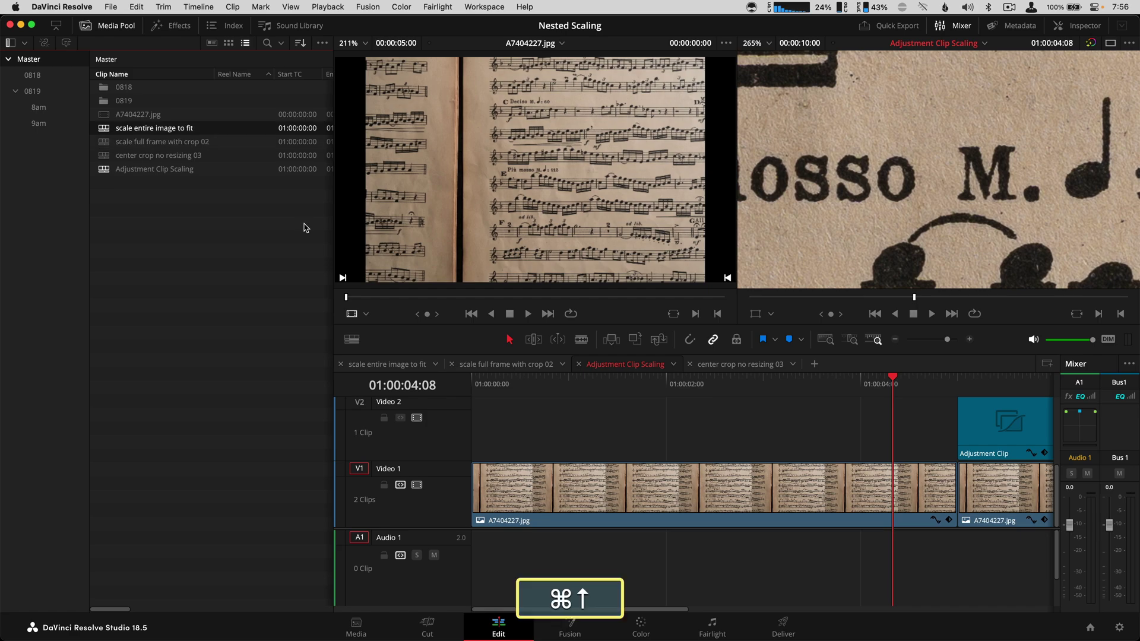
key("Down")
key("Down")
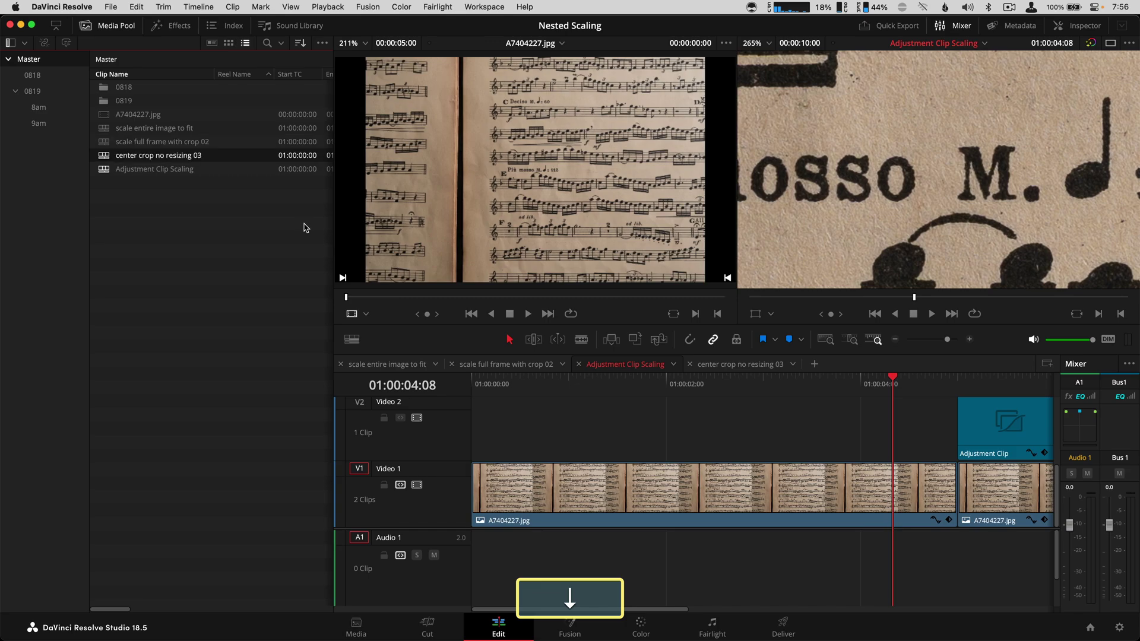
key("Up")
key("Up")
key("Up")
key("Down")
key("Down")
key("Down")
key("Down")
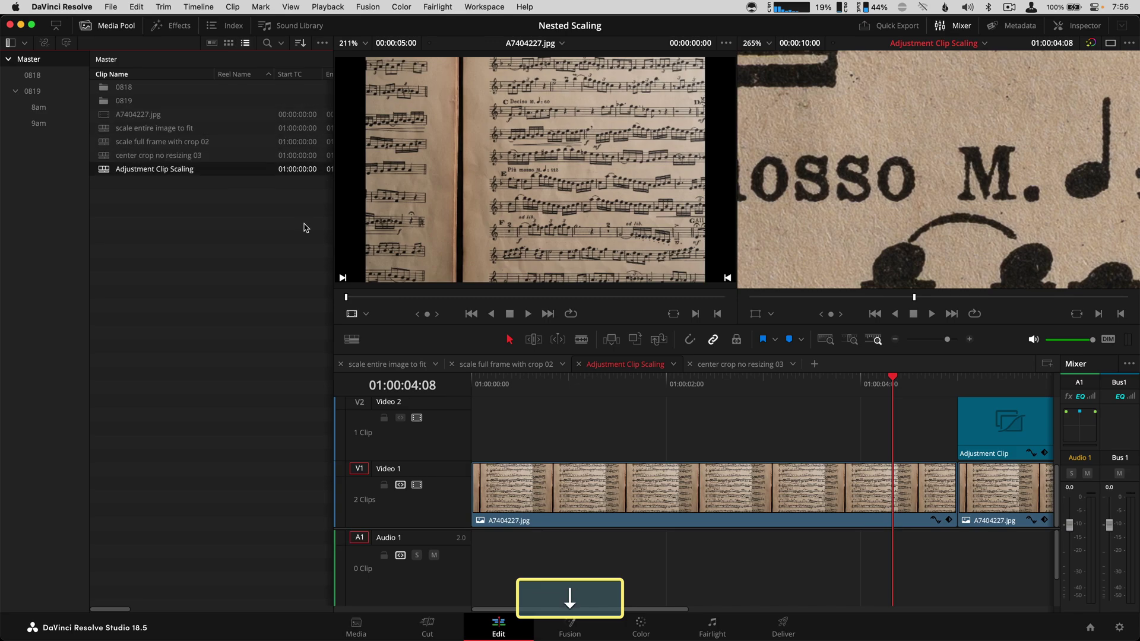
key("Up")
key("Up")
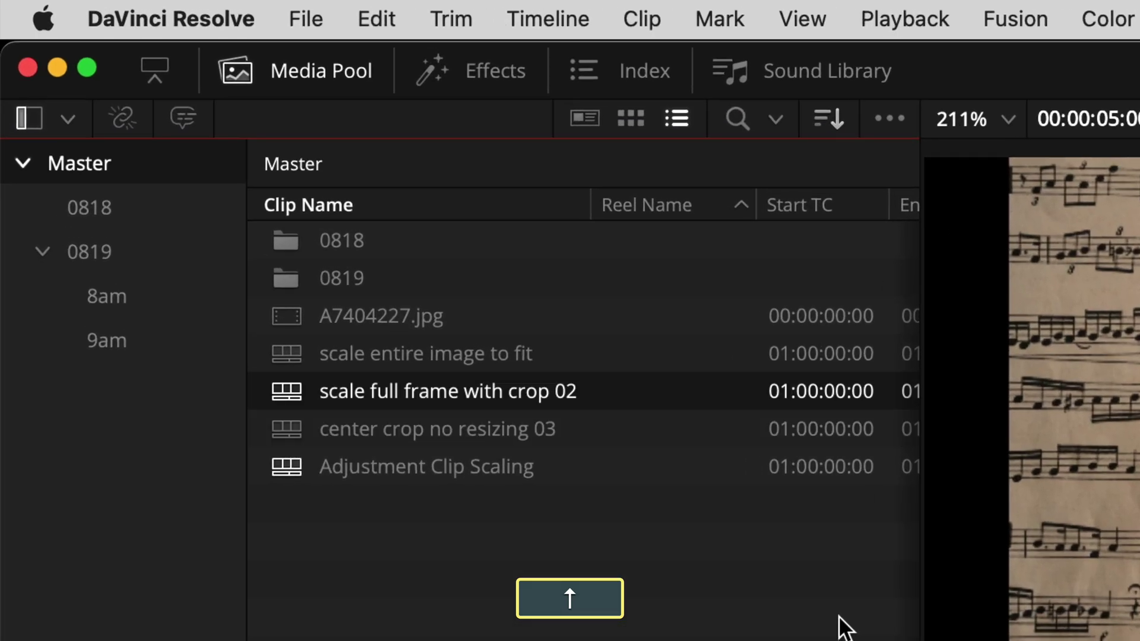
key("Up")
key("Down")
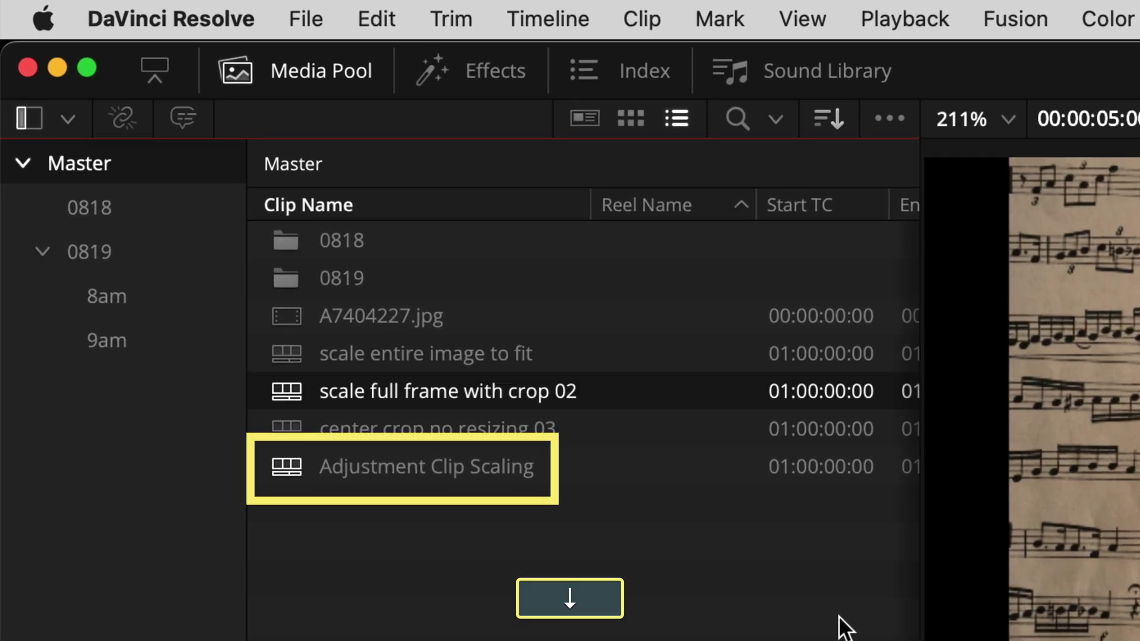
key("Up")
key("Down")
key("Down")
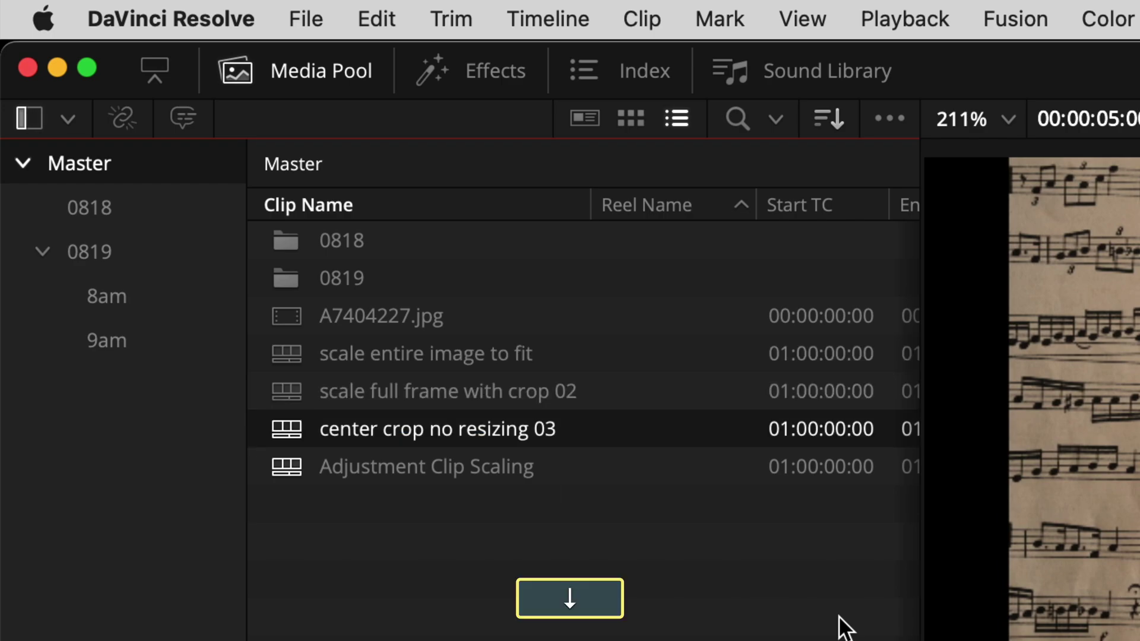
- Select "scale entire image to fit" in the Media Pool and open it as the active timeline
key("Up")
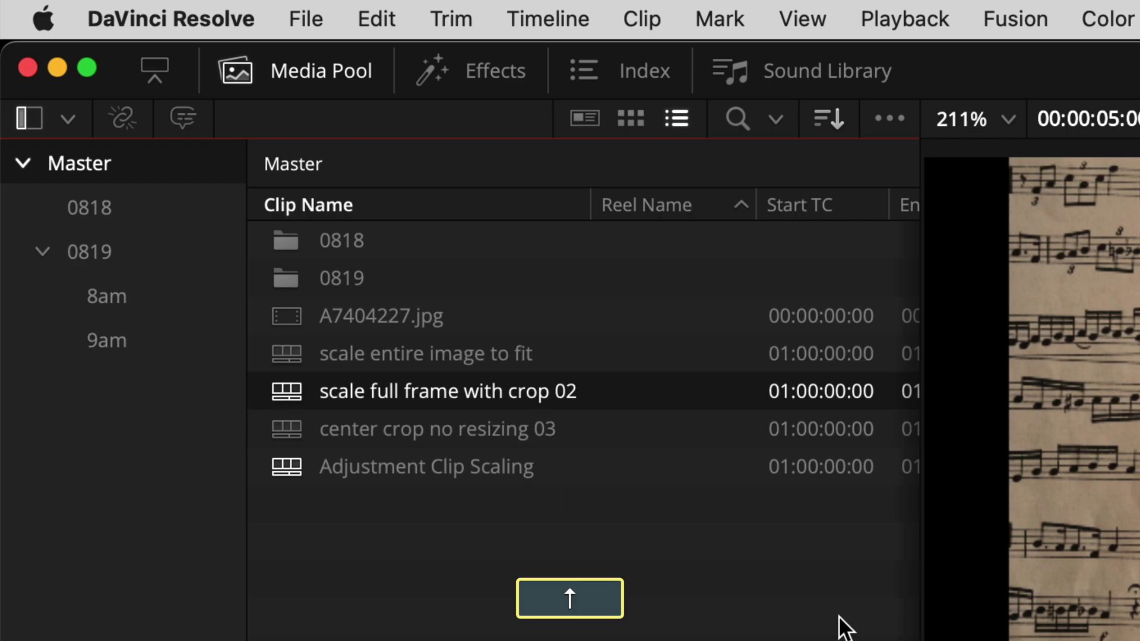
key("Up")
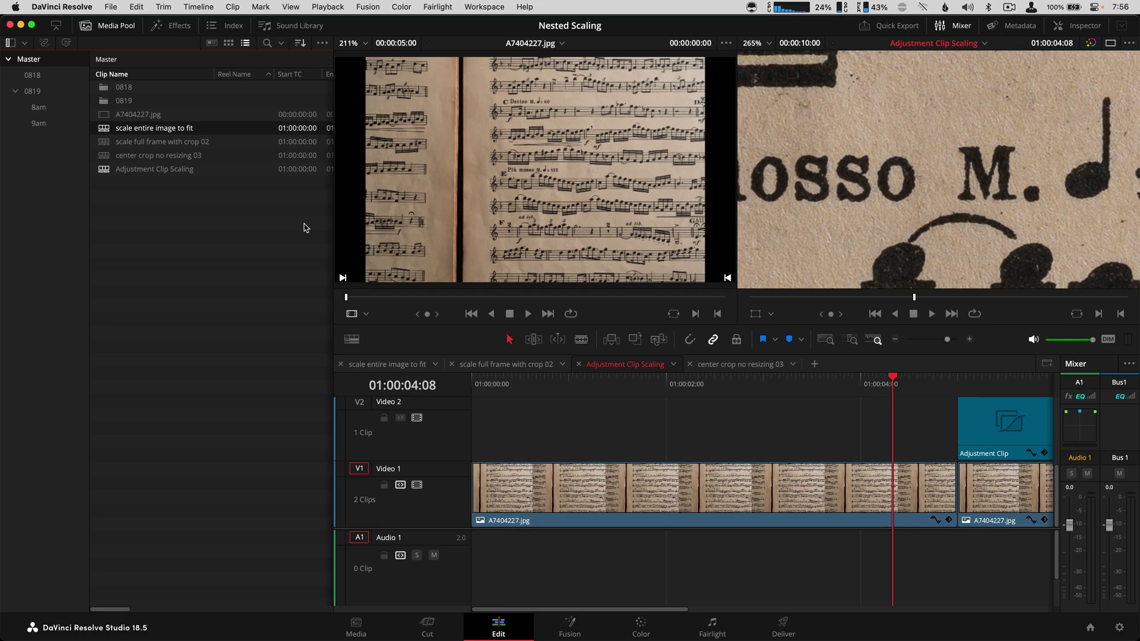
key("super+Return")
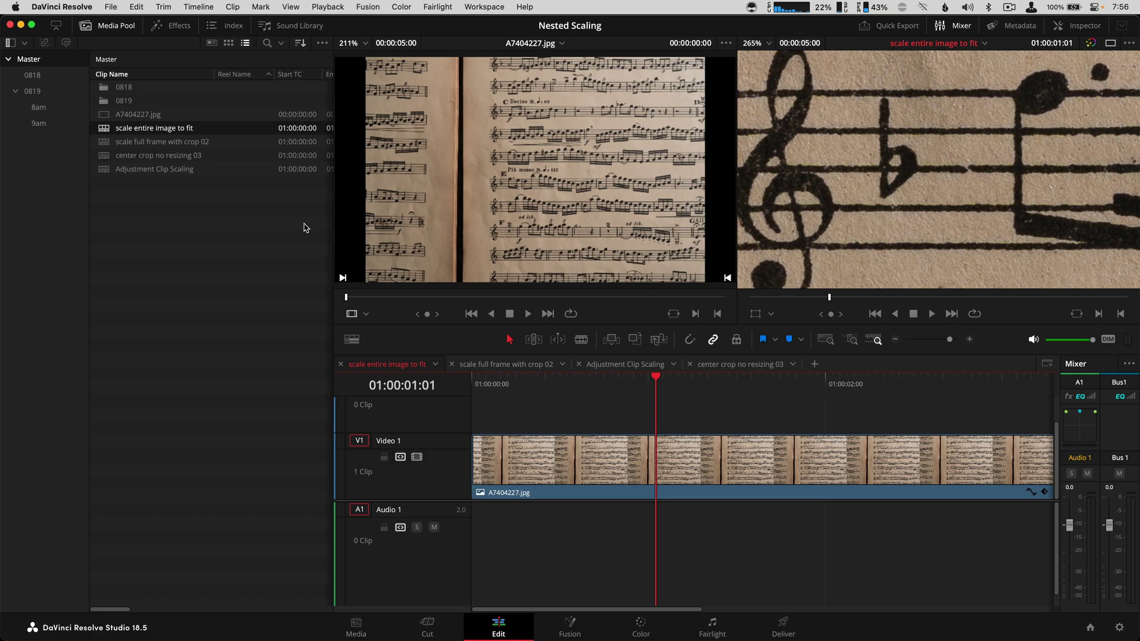
- Check the shortcut for Open in Timeline among the timeline's context commands and by searching "open in" in Keyboard Customization
right_click(169, 127)
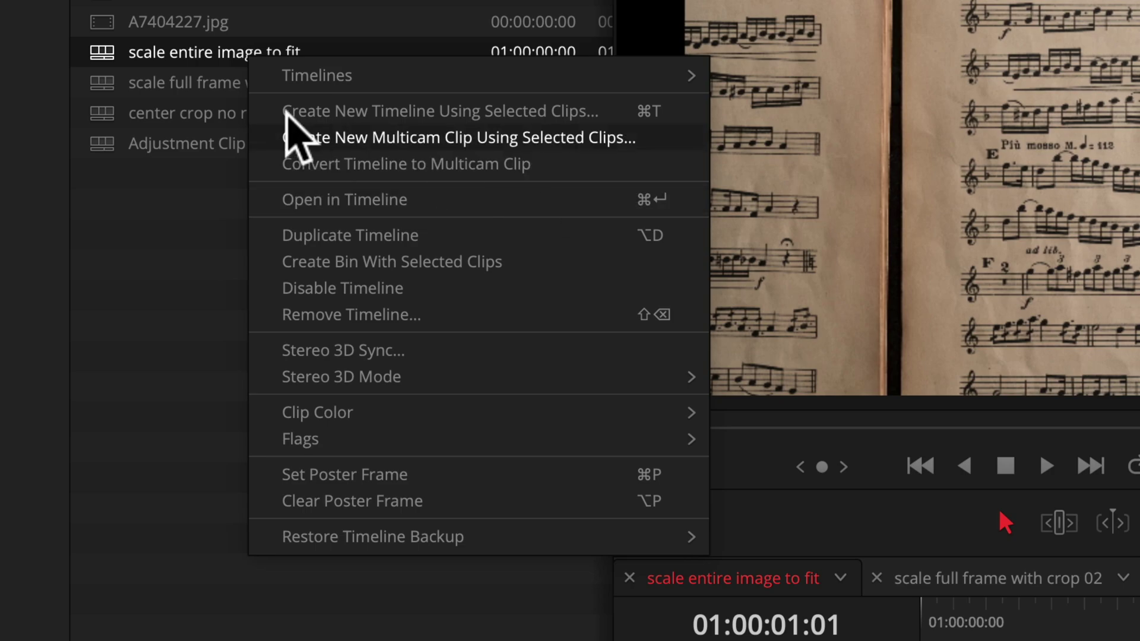
left_click(102, 56)
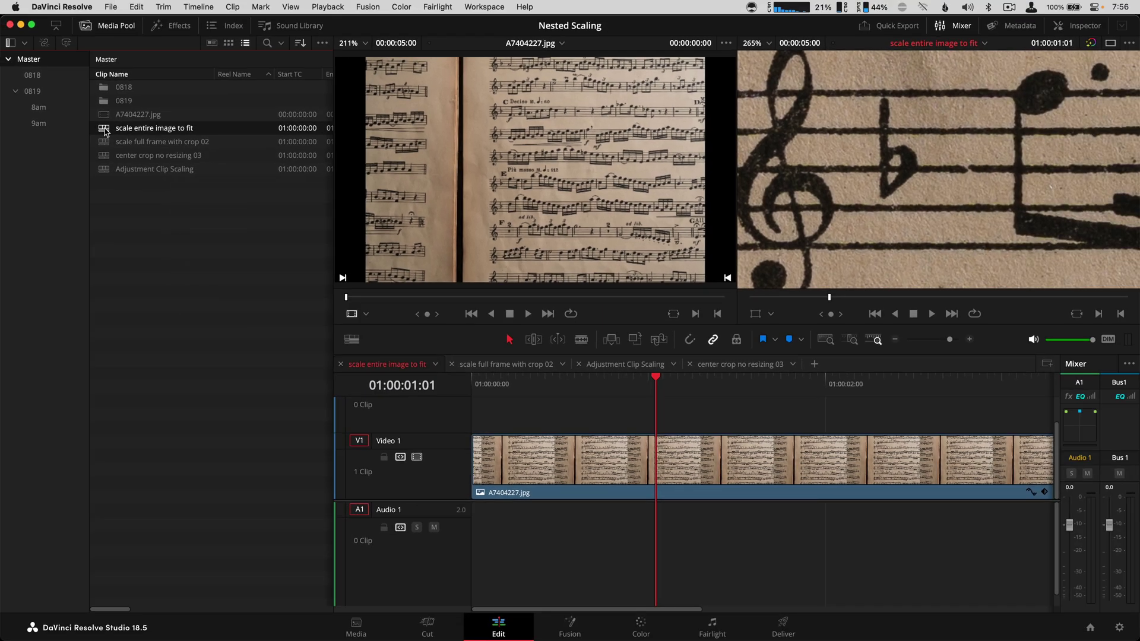
key("alt+super+k")
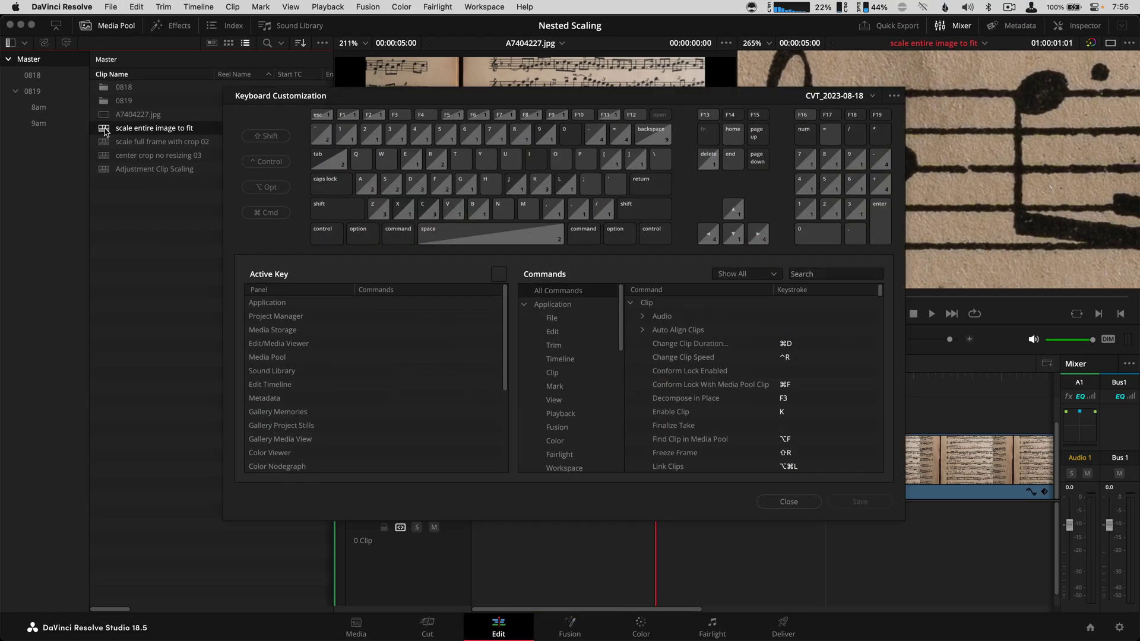
left_click(811, 274)
type("o")
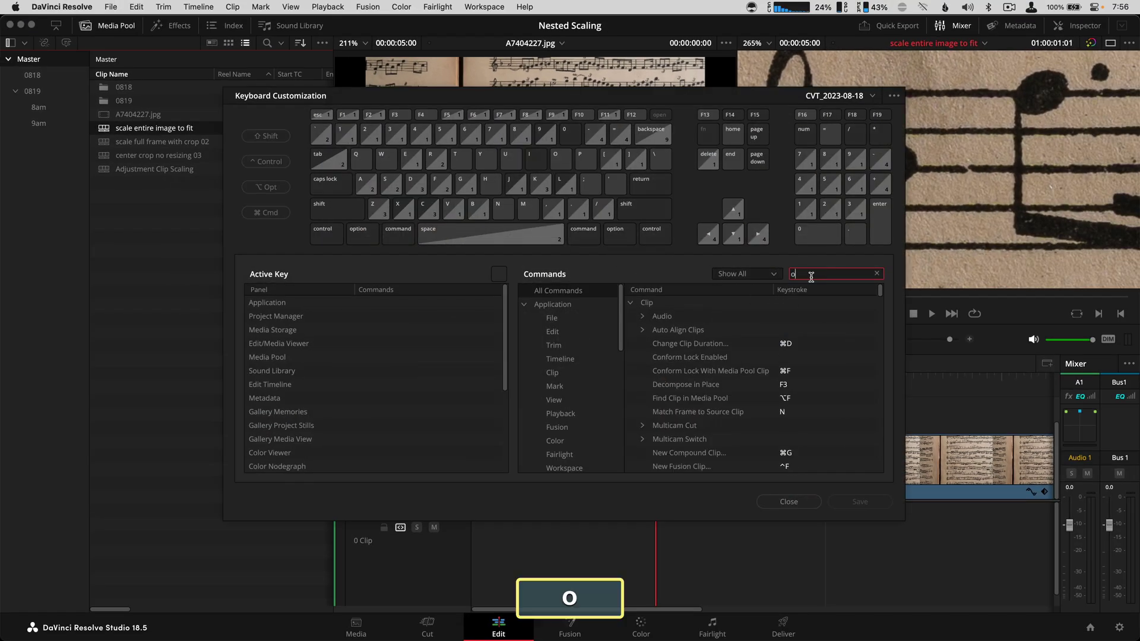
type("pen in")
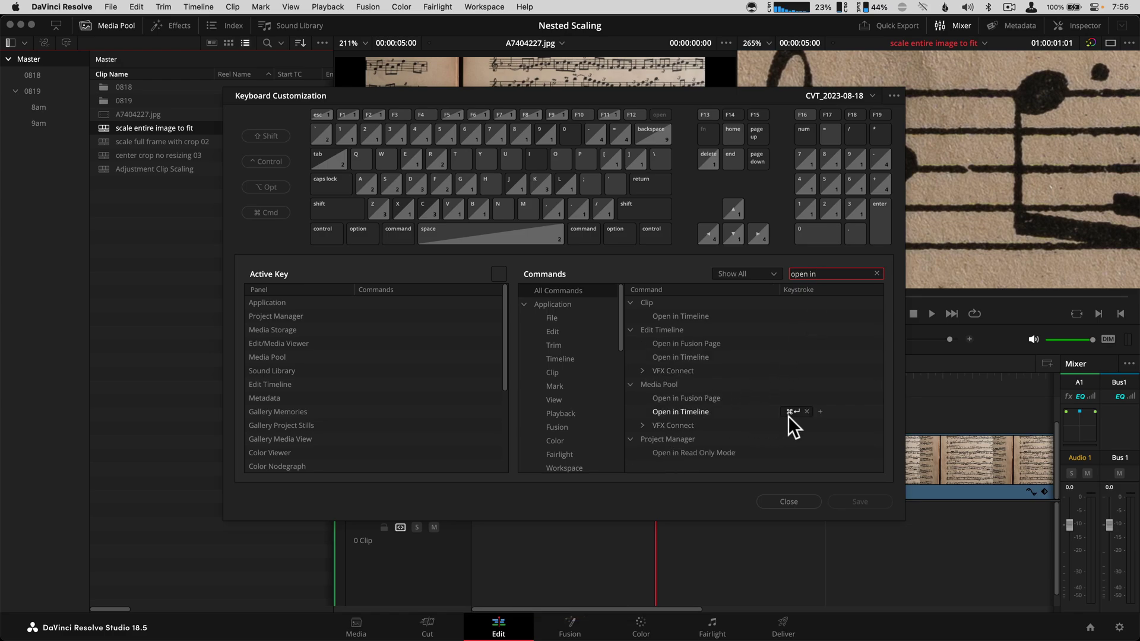
left_click(787, 501)
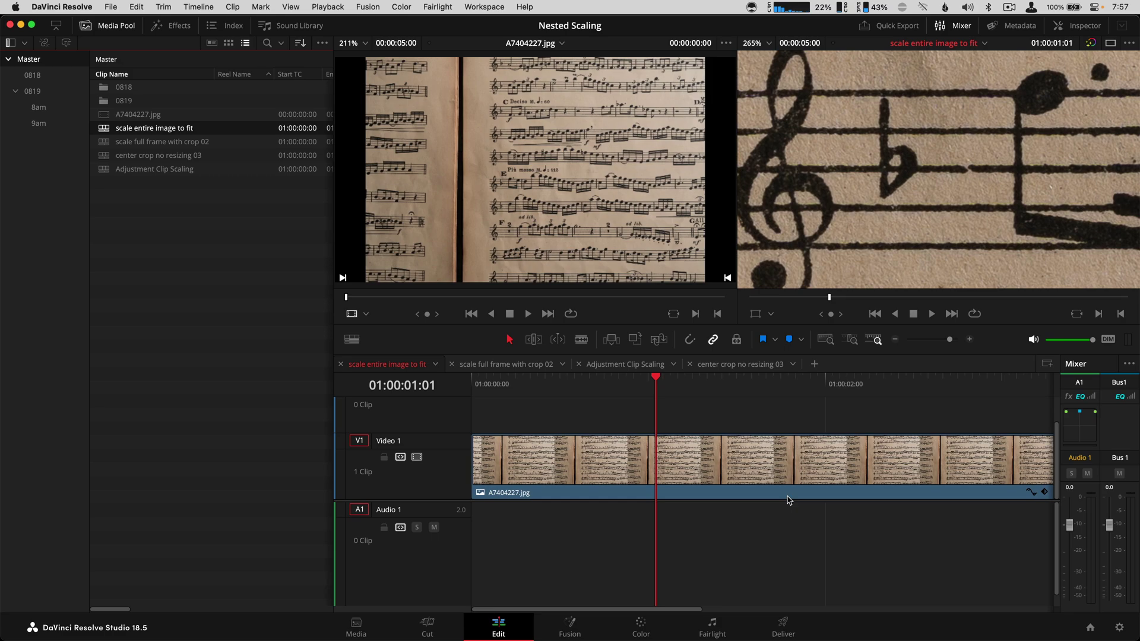
- Duplicate the timeline "center crop no resizing 03", select the copy and widen the Clip Name column to fit its full name
key("Down")
key("Down")
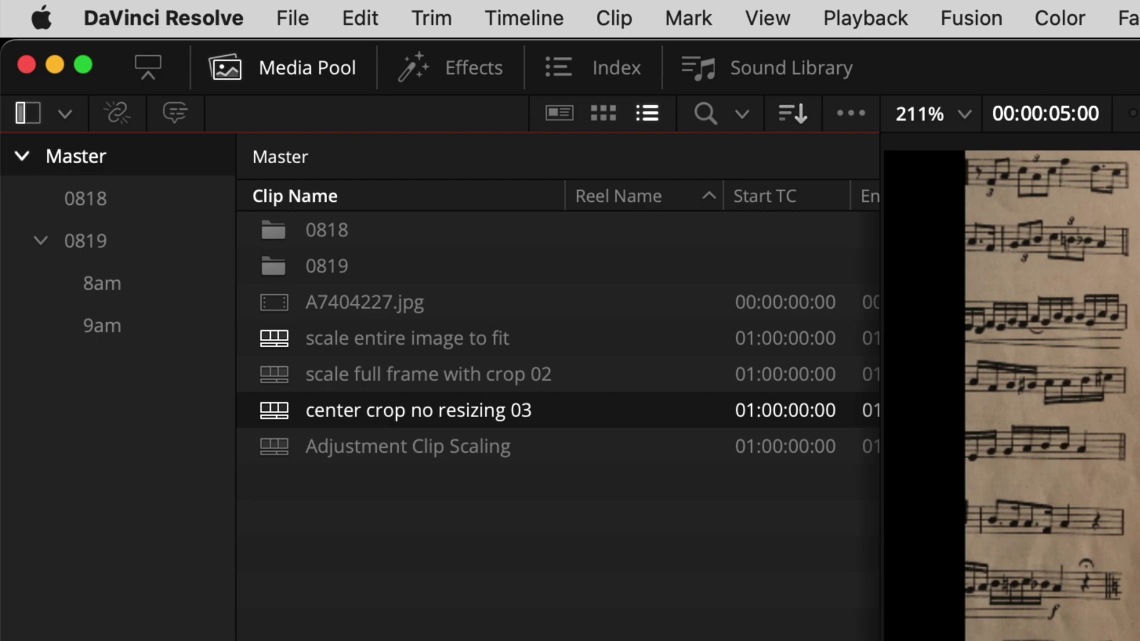
key("alt+d")
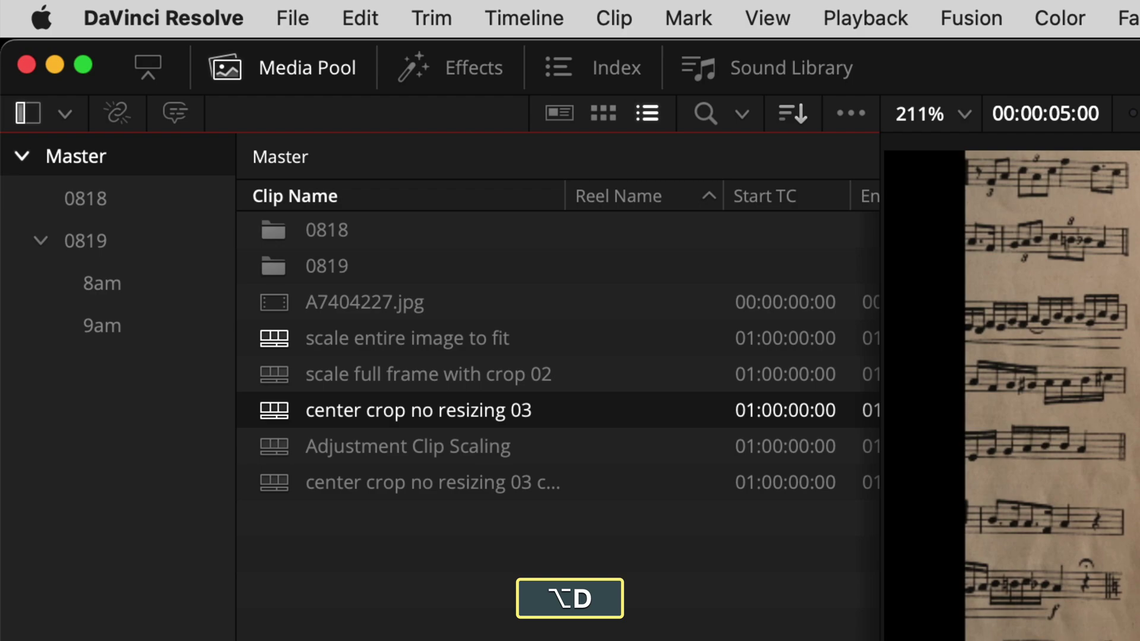
key("Down")
key("Down")
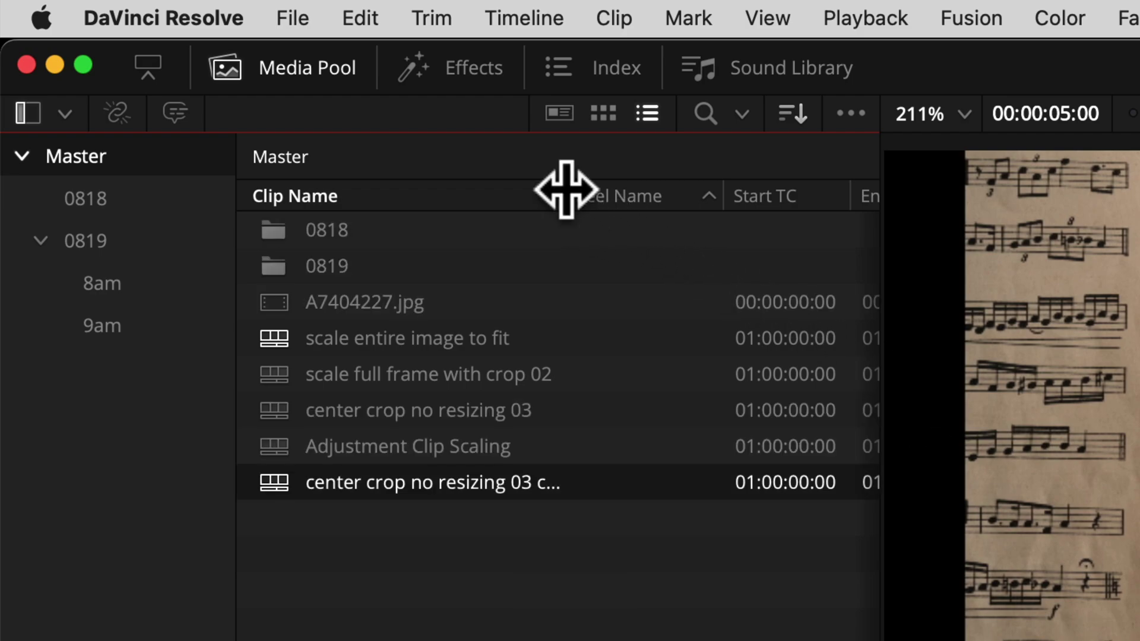
left_click_drag(565, 189, 654, 201)
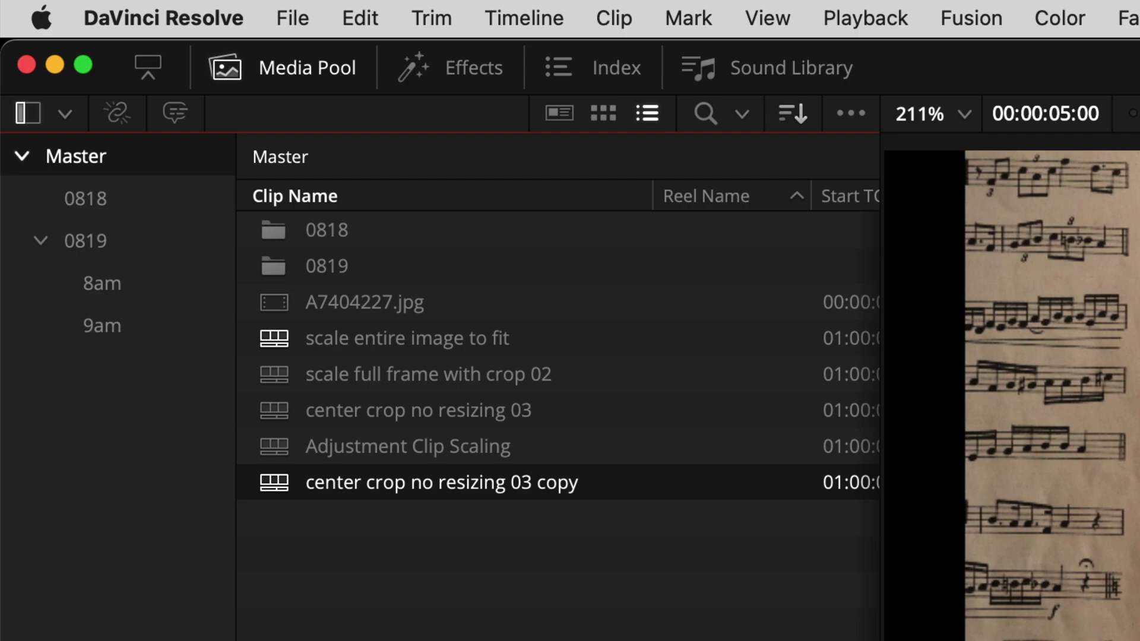
- Rename the duplicated timeline "center crop no resizing 04"
key("F2")
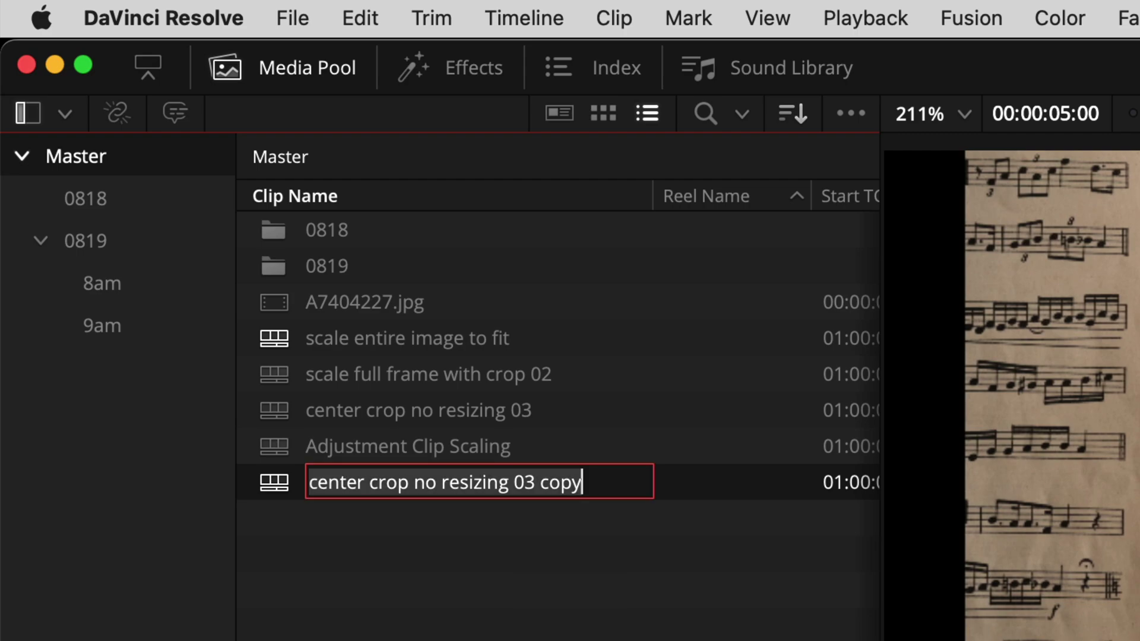
key("Right")
key("BackSpace")
key("BackSpace")
key("BackSpace")
key("BackSpace")
key("BackSpace")
key("BackSpace")
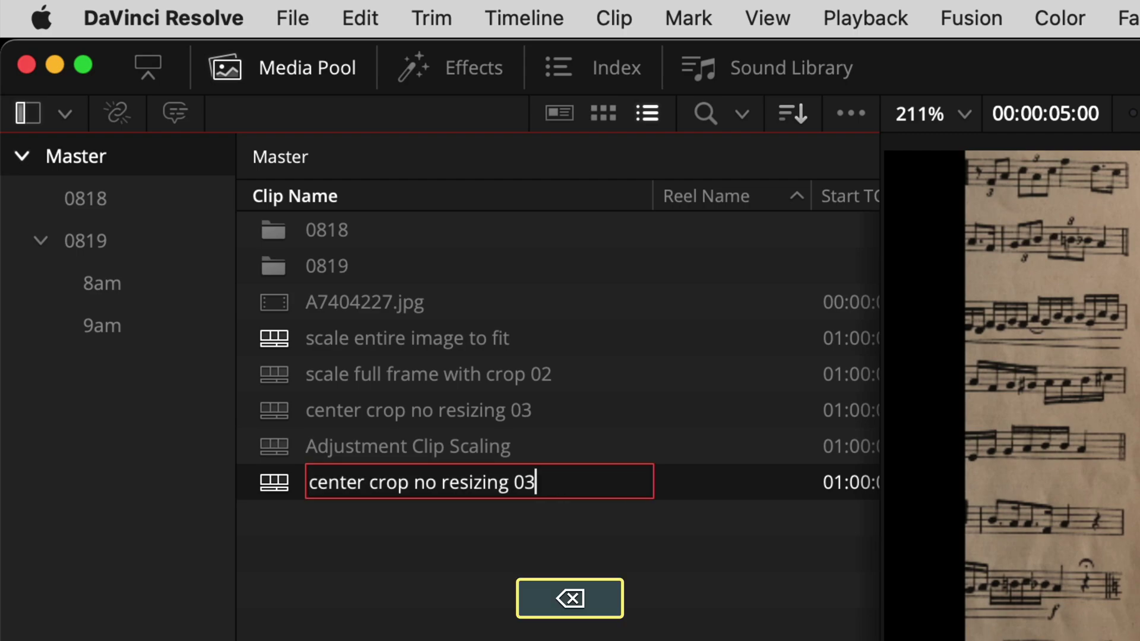
type("4")
key("Return")
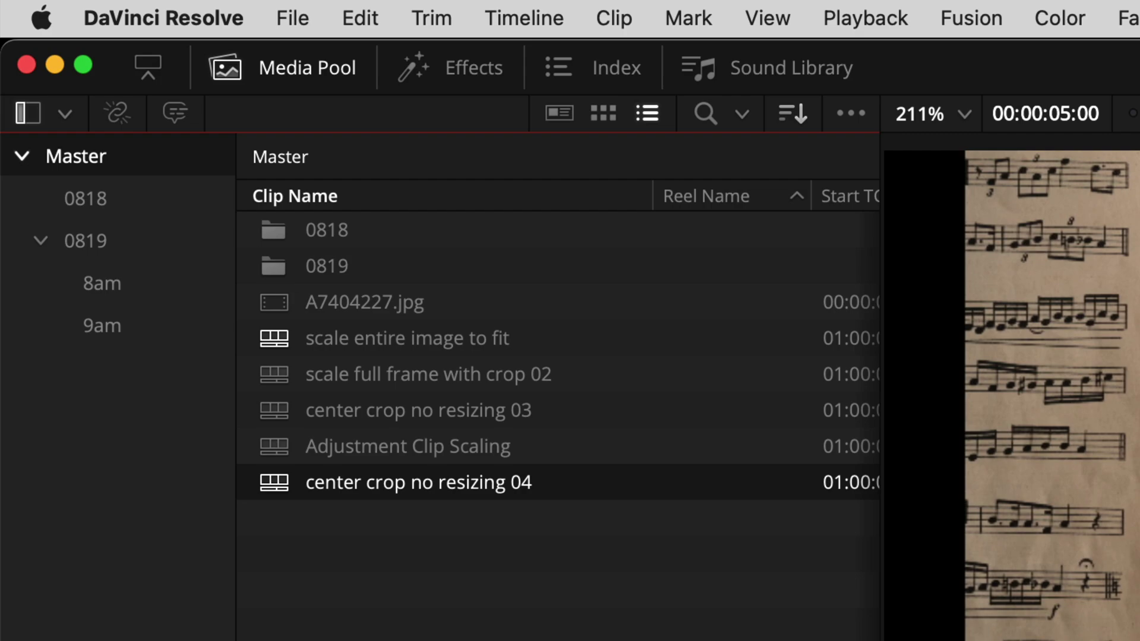
- Search Keyboard Customization for "dupli" and examine the Duplicate commands listed for the Media Pool
key("alt+super+k")
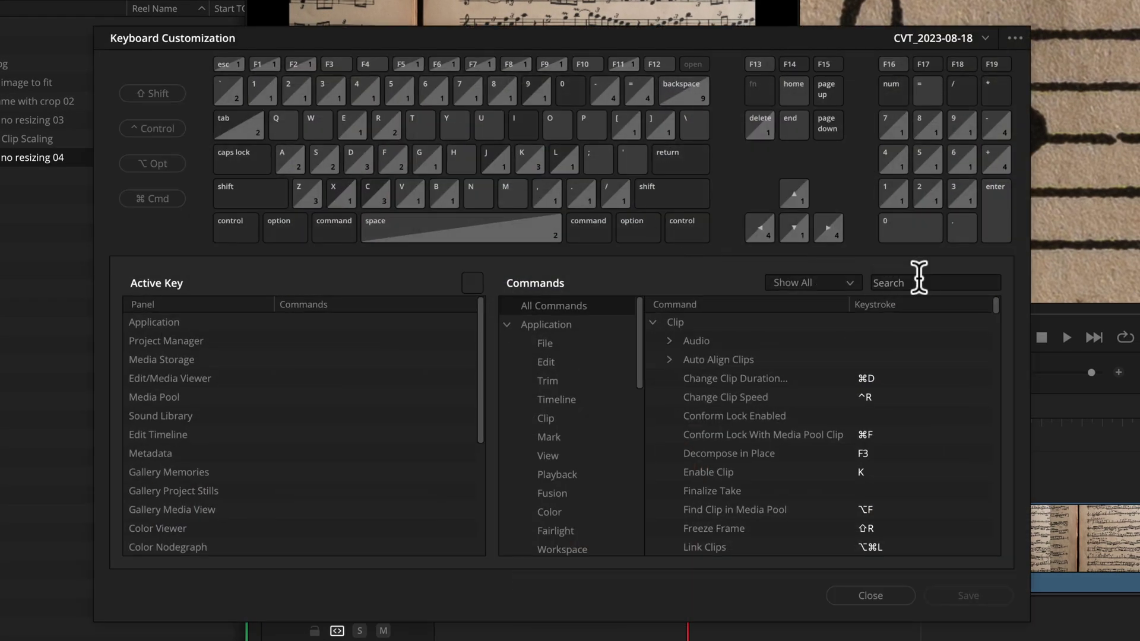
left_click(919, 279)
type("dupli")
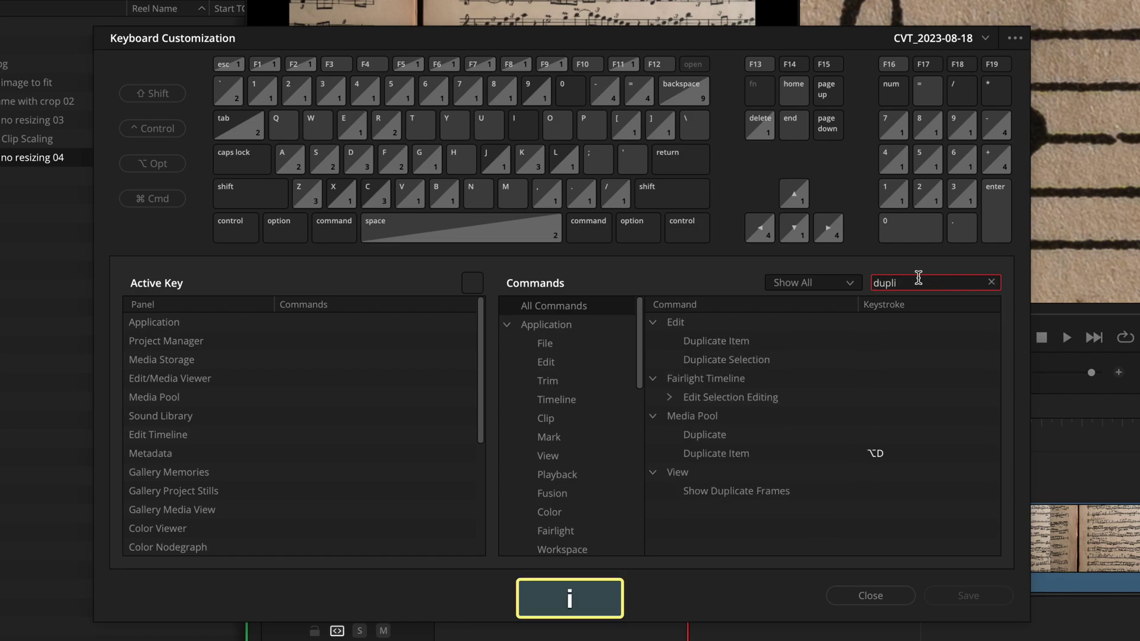
mouse_move(736, 460)
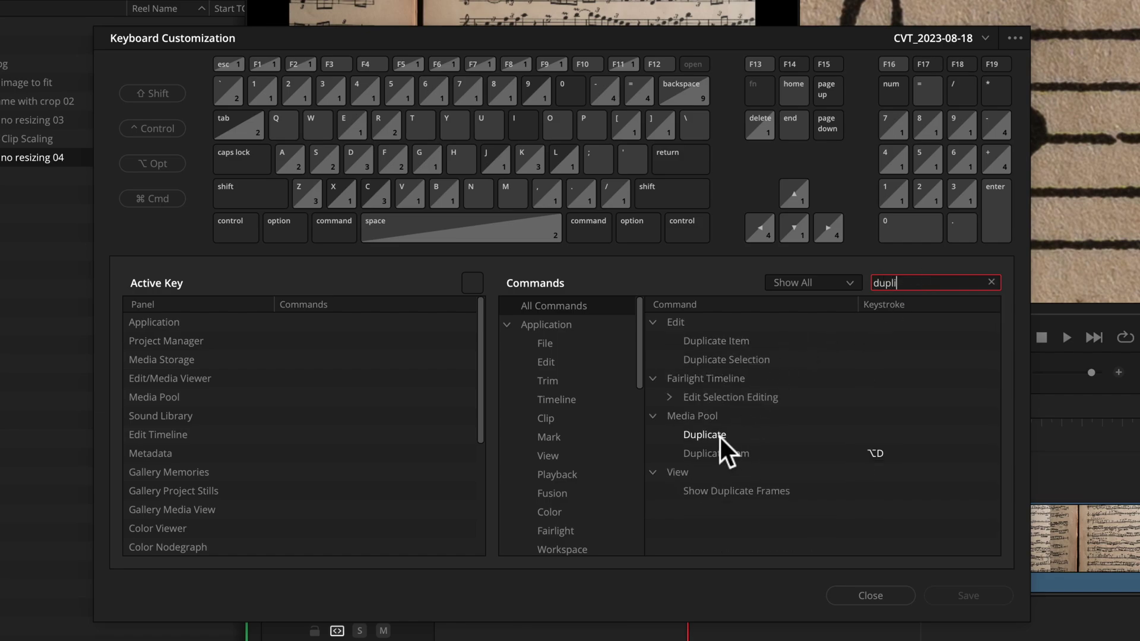
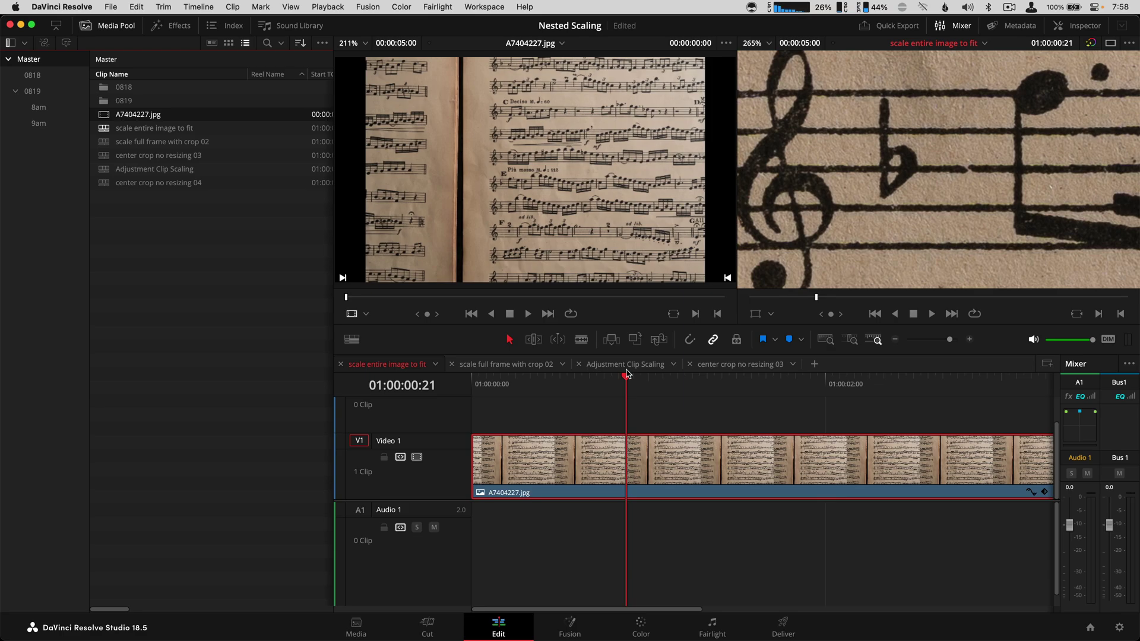
- Reveal the source file of the clip A7404227.jpg in Finder
key("super+r")
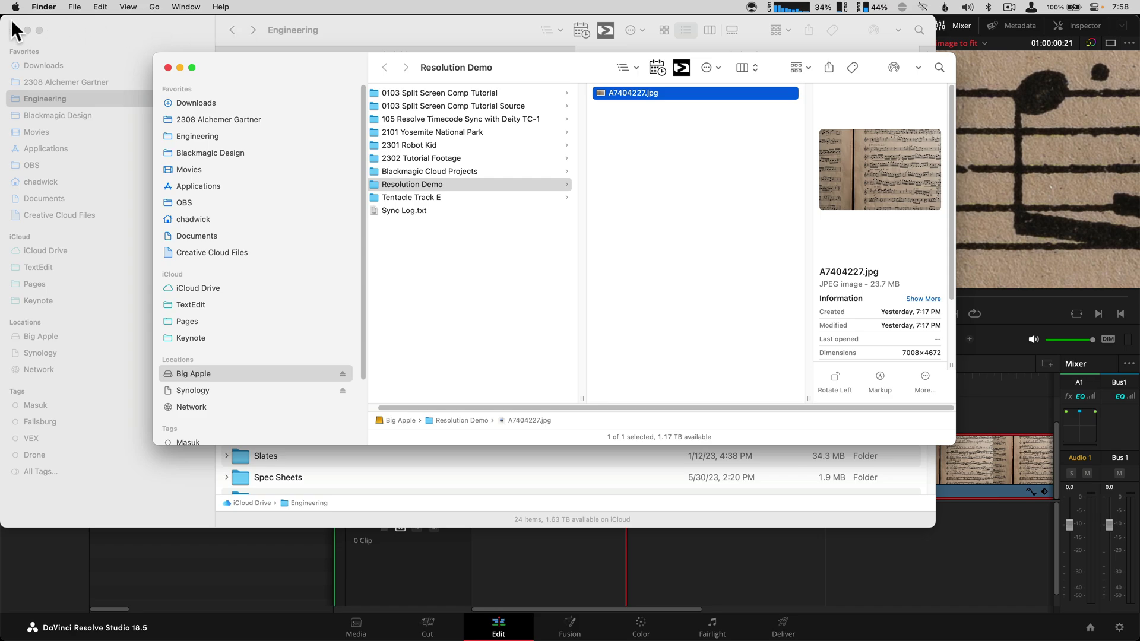
left_click(15, 29)
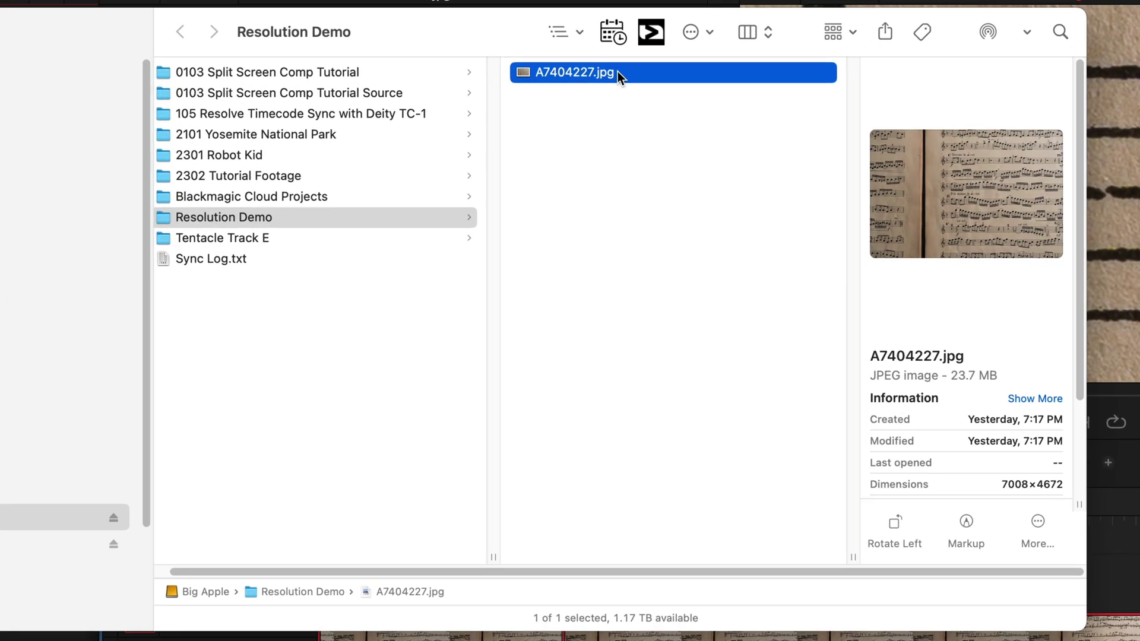
- Copy the pathname of A7404227.jpg in Finder
right_click(618, 72)
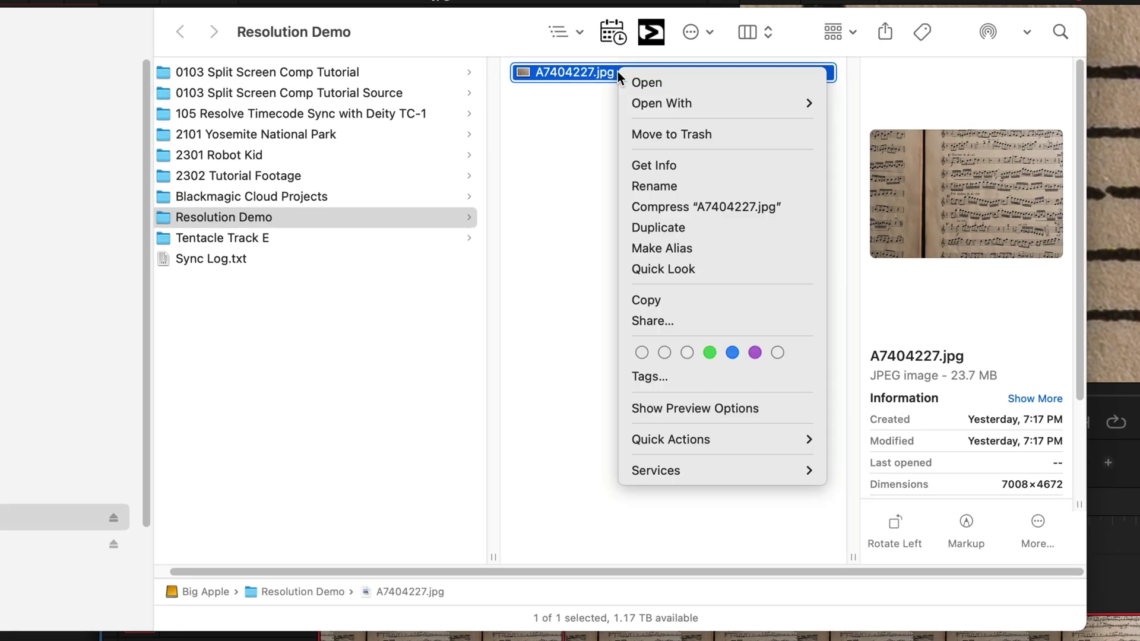
key("alt")
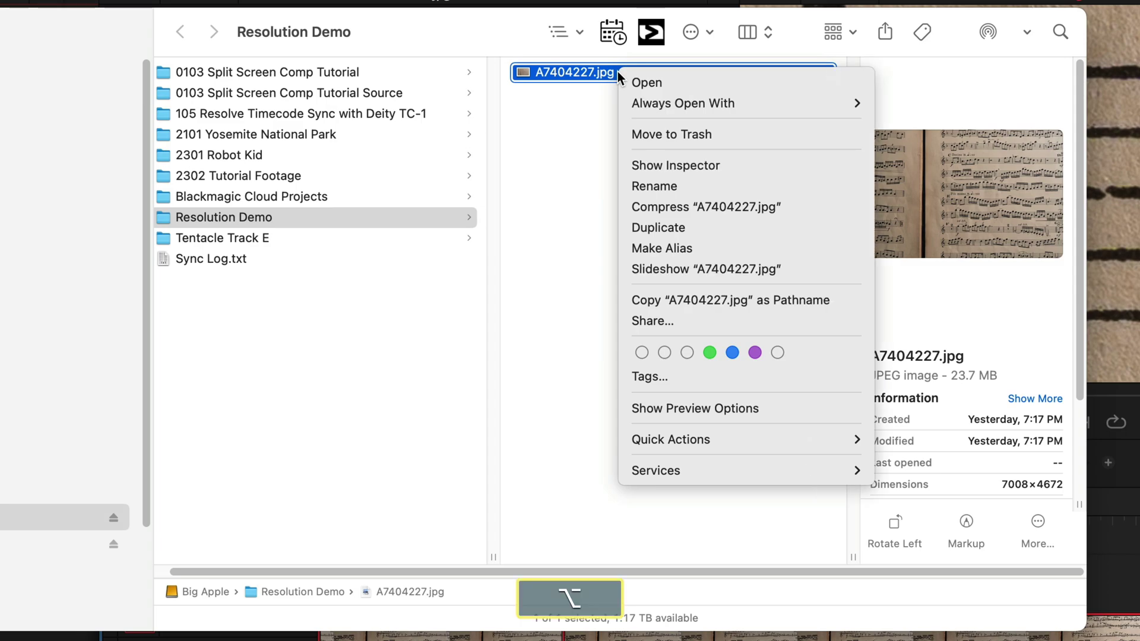
key("alt")
key("alt")
left_click(758, 301)
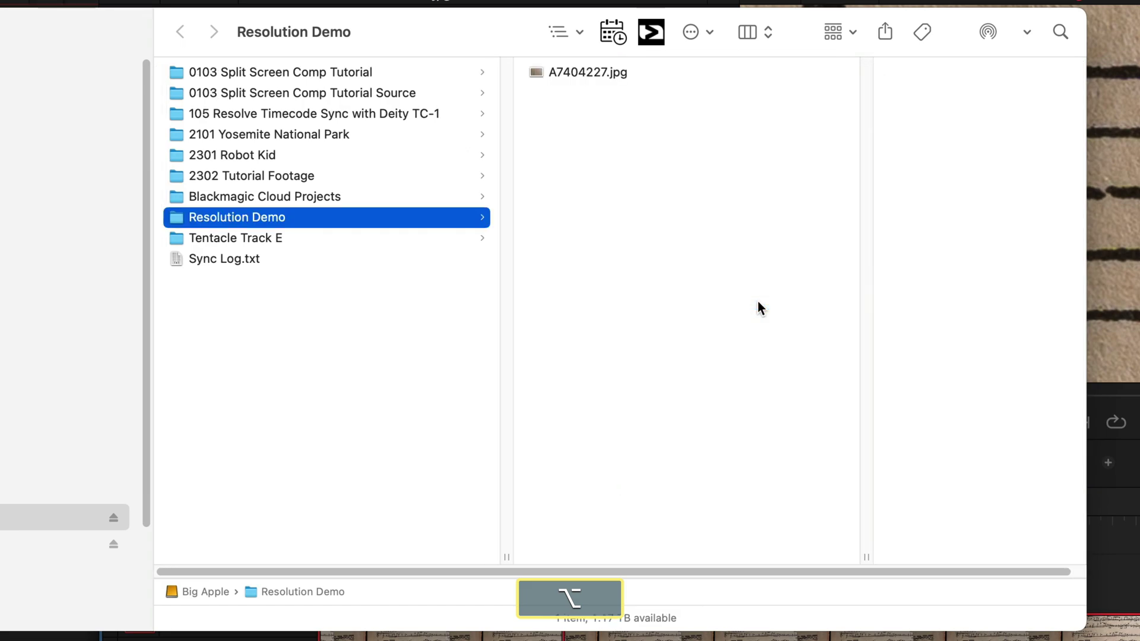
- Switch to TextEdit and paste the copied pathname into the untitled document
key("super+space")
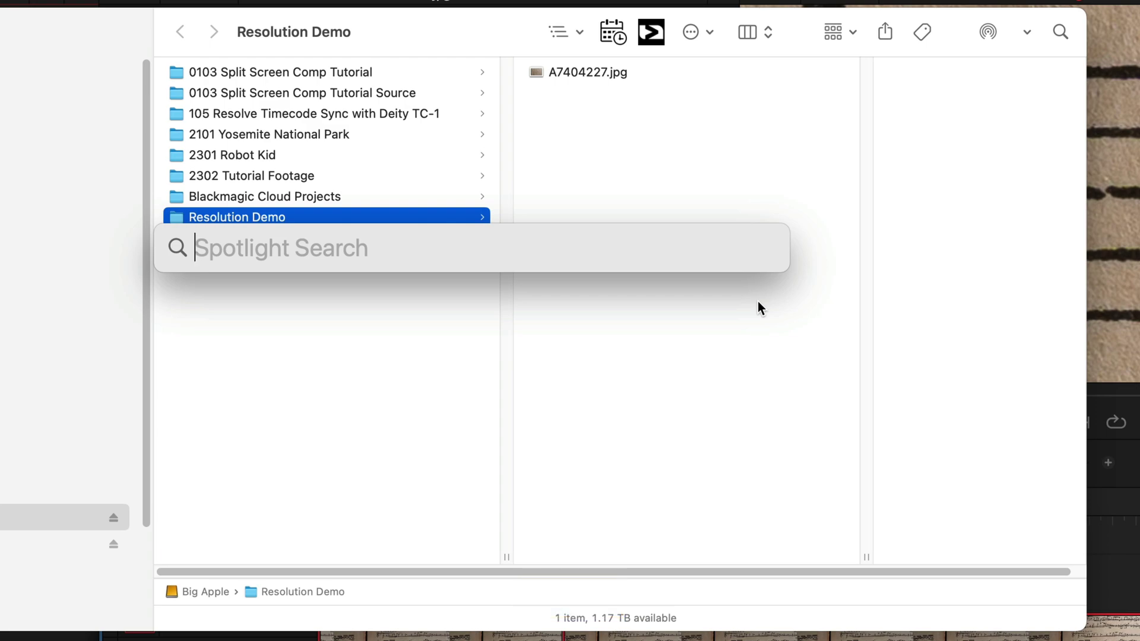
type("text")
key("Return")
key("super+v")
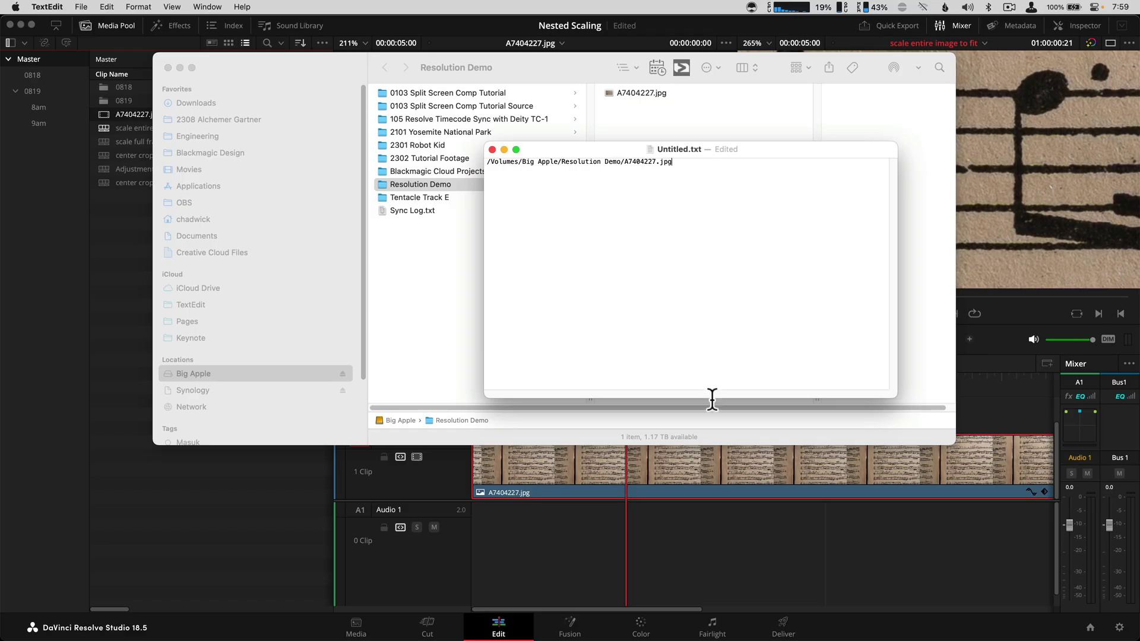
- Return to DaVinci Resolve, find the timeline clip A7404227.jpg in the Media Pool and reveal its source file in Finder
left_click(713, 547)
left_click(705, 493)
key("alt+f")
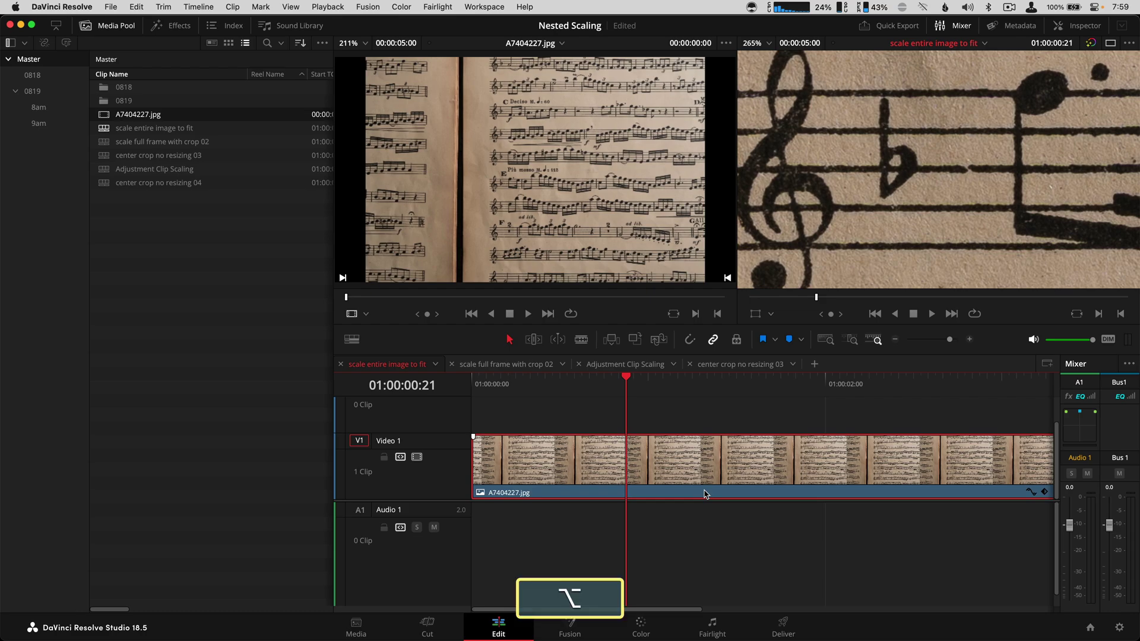
key("super+2")
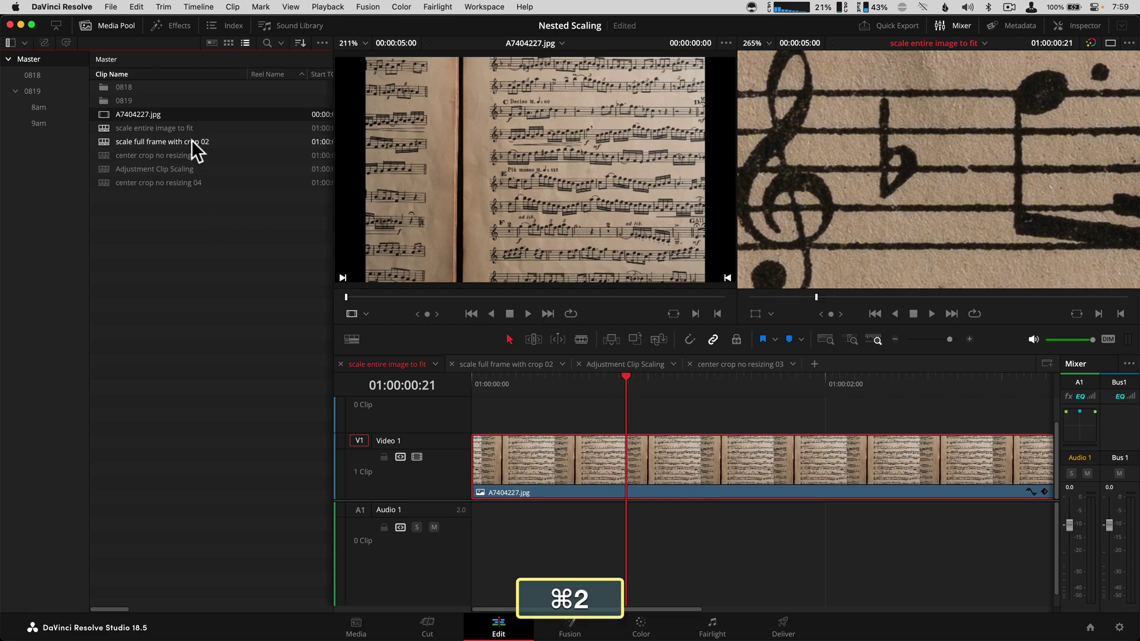
key("super+r")
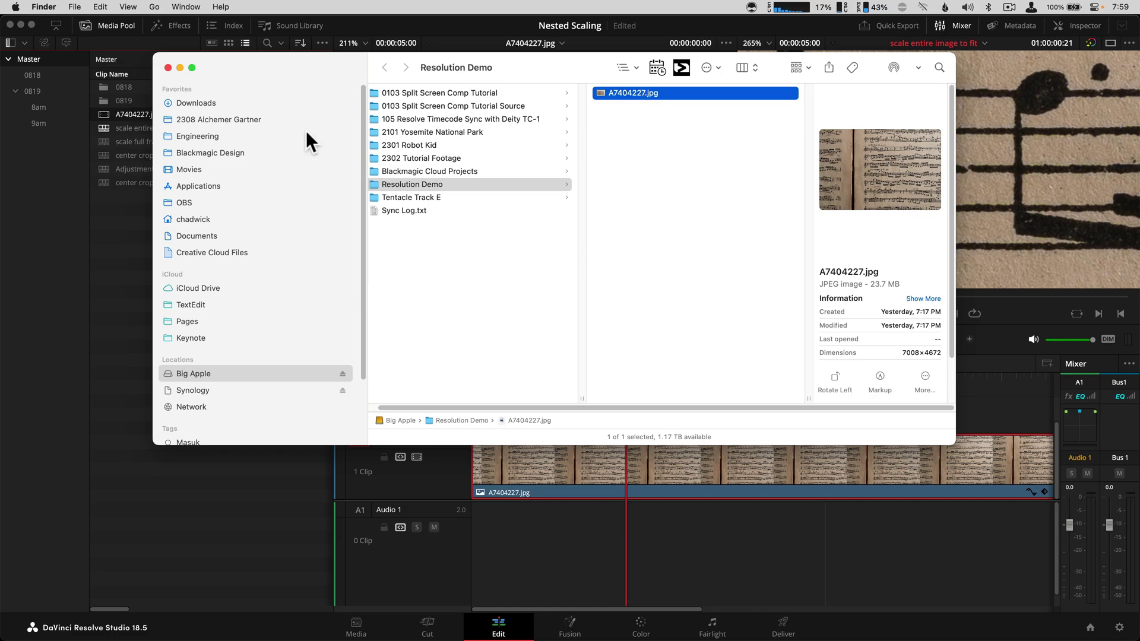
- Return to DaVinci Resolve, search Keyboard Customization for "revea" and examine the Media Pool's Reveal in Finder assignment
left_click(132, 204)
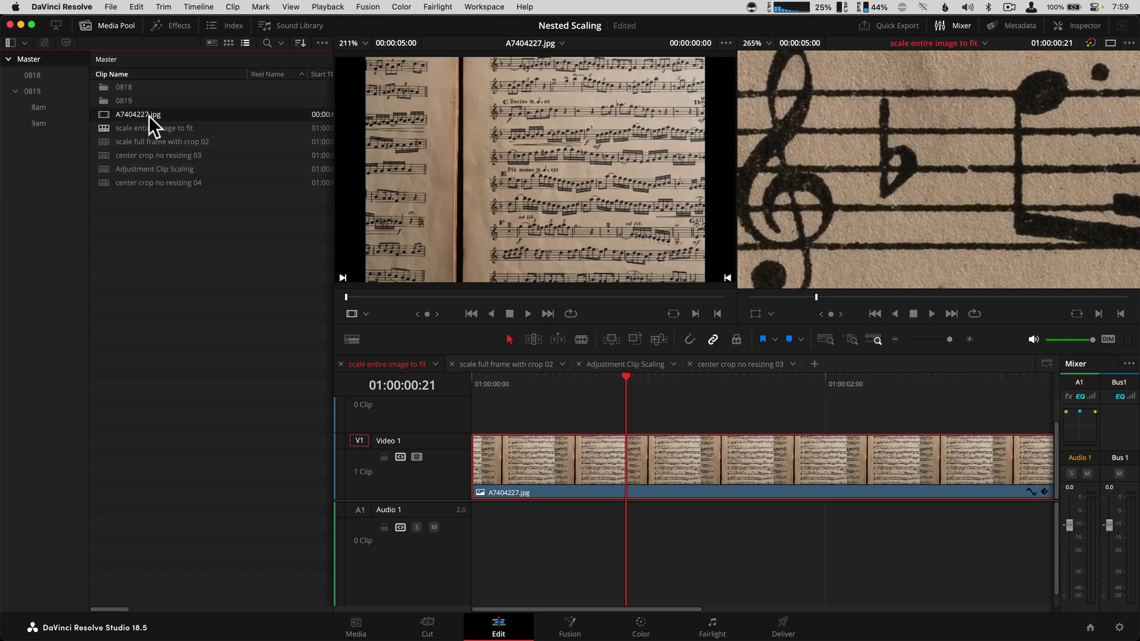
key("alt+super+k")
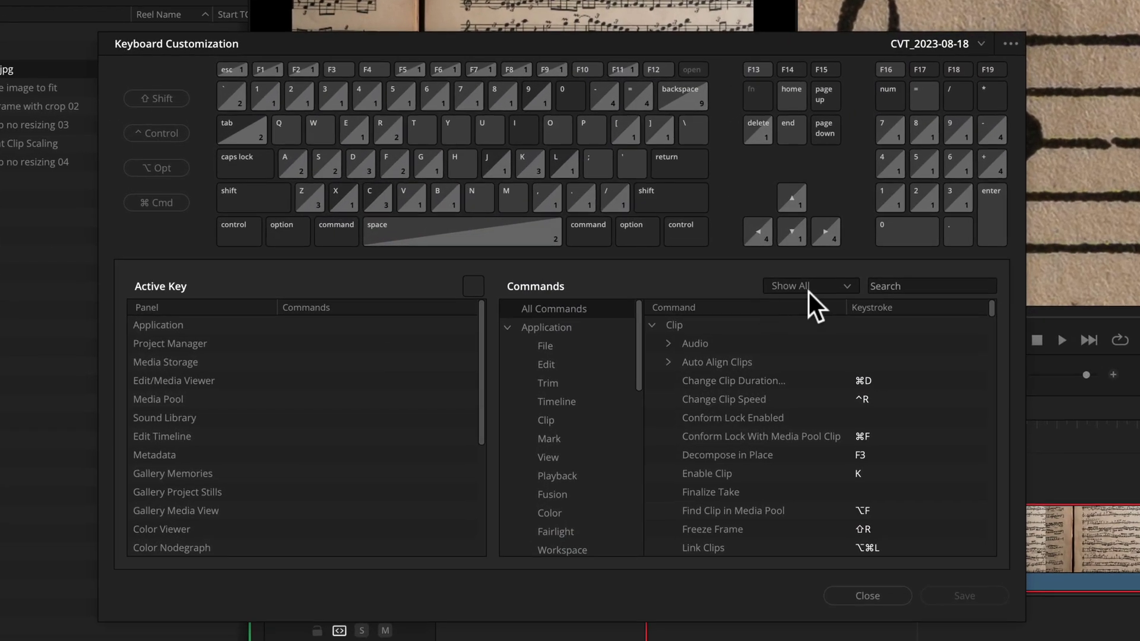
left_click(826, 274)
type("revea")
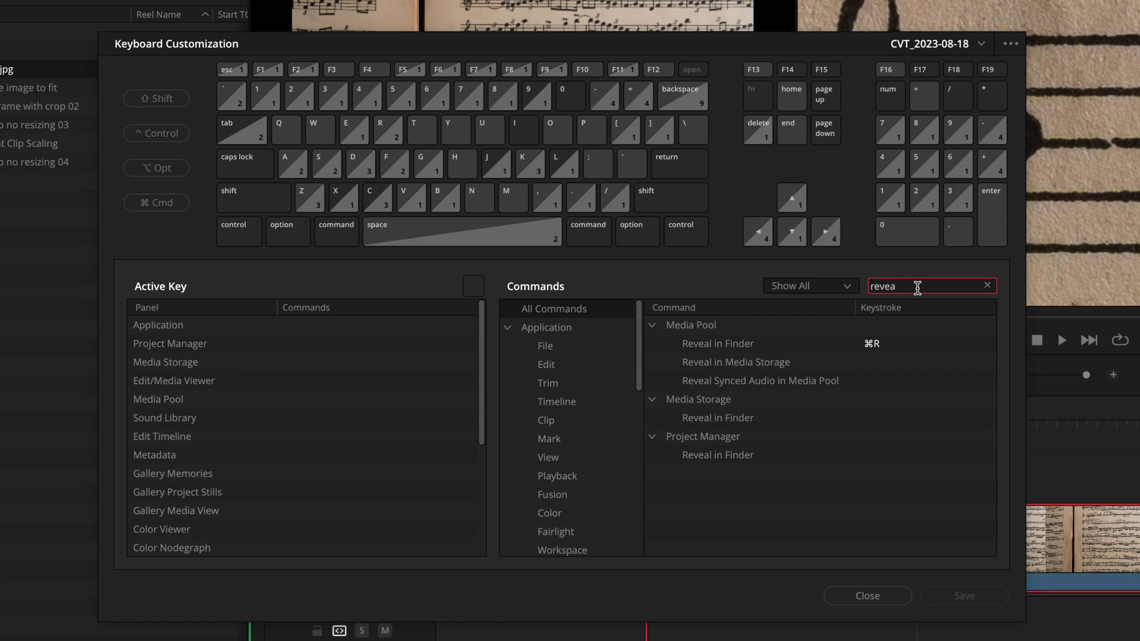
left_click(790, 343)
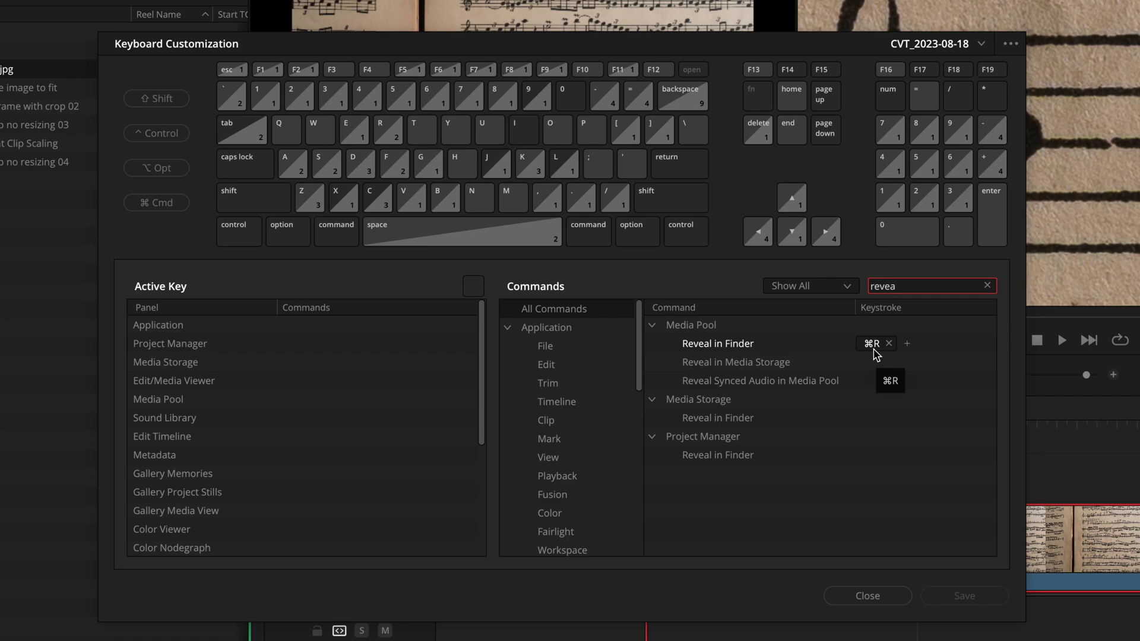
left_click(891, 591)
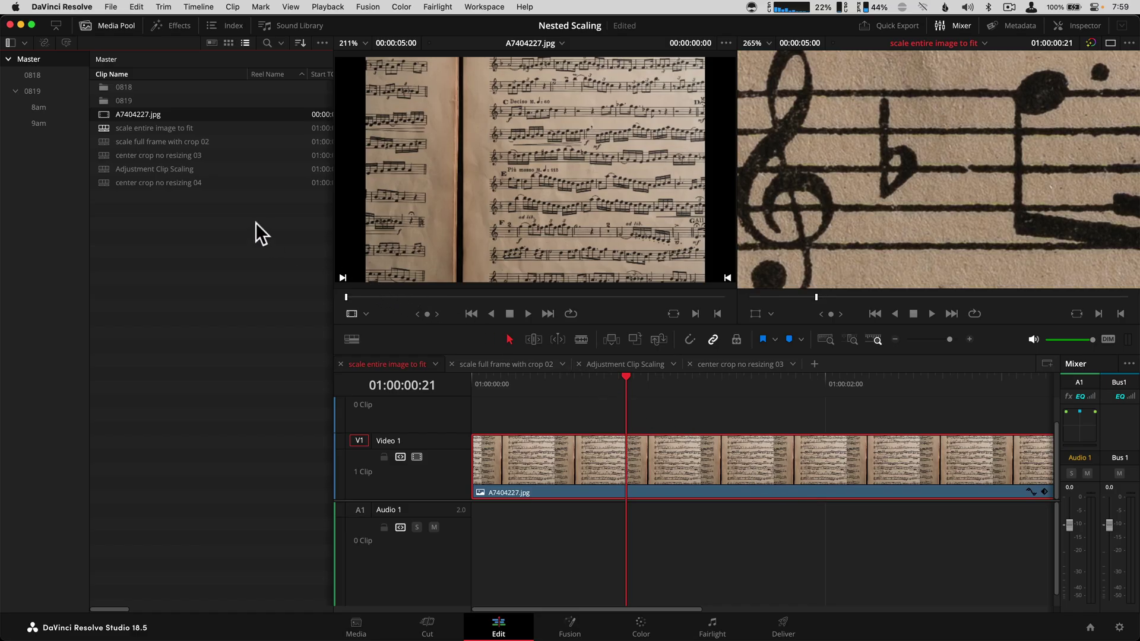
- Deselect the clip A7404227.jpg and switch the Media Pool to dual-pane view
left_click(237, 218)
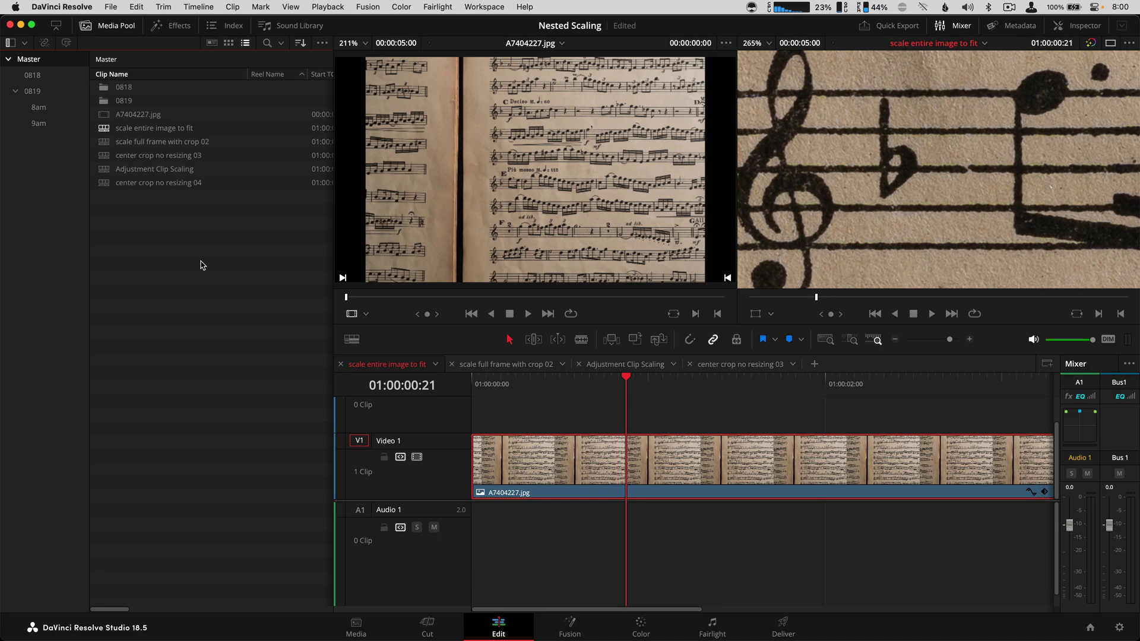
left_click(322, 42)
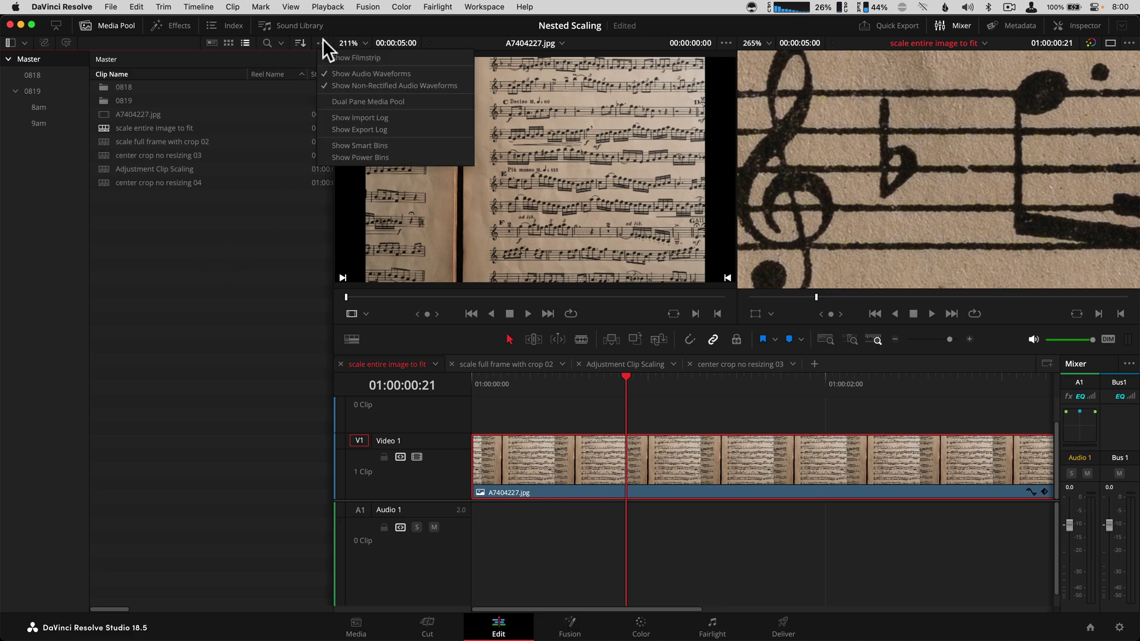
left_click(422, 104)
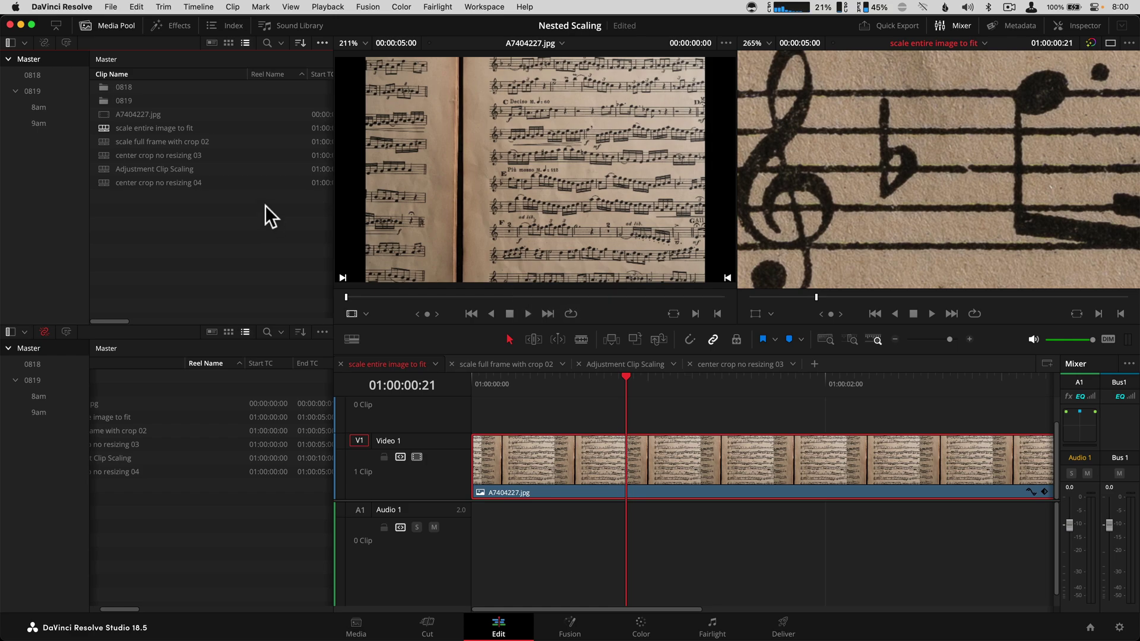
- Toggle the Media Pool repeatedly between single-pane and dual-pane view with keyboard shortcuts, ending on dual-pane view
key("super+2")
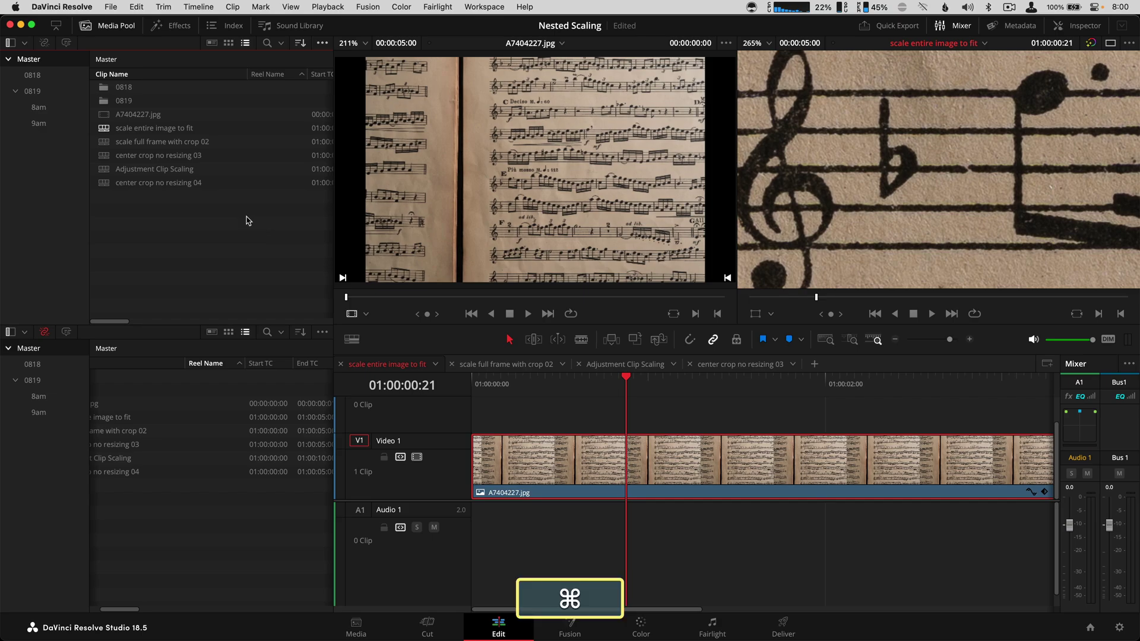
key("super+1")
key("shift+s")
key("d")
key("shift+s")
key("d")
key("shift+s")
key("d")
key("shift+s")
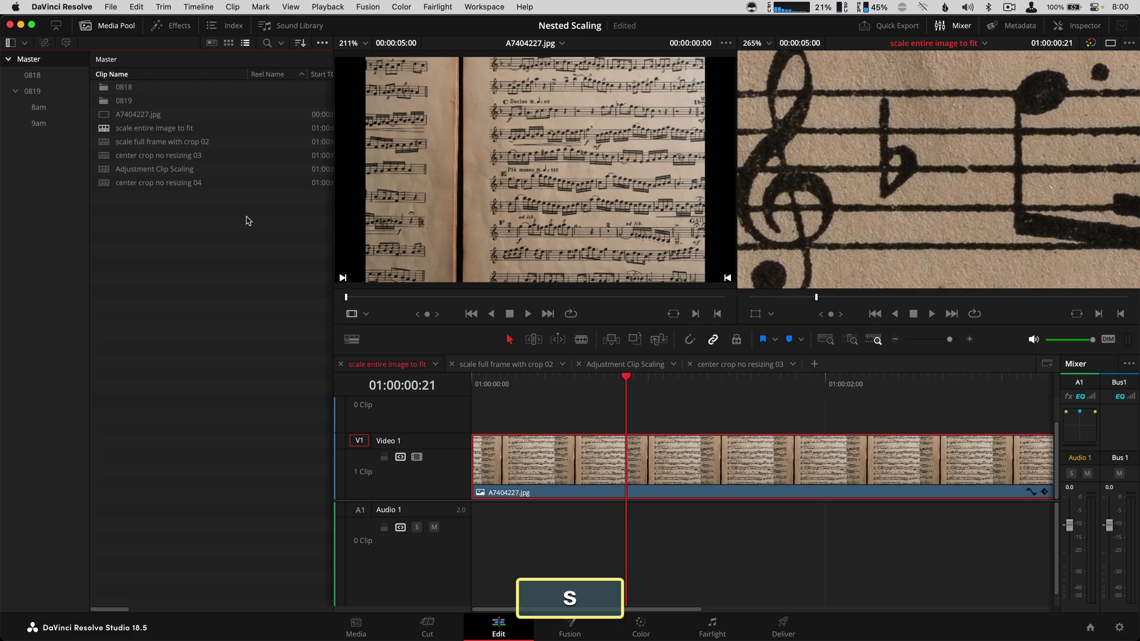
key("d")
- Search Keyboard Customization for "single" and "dual" to examine the shortcuts for the Media Pool pane views
key("alt+super+k")
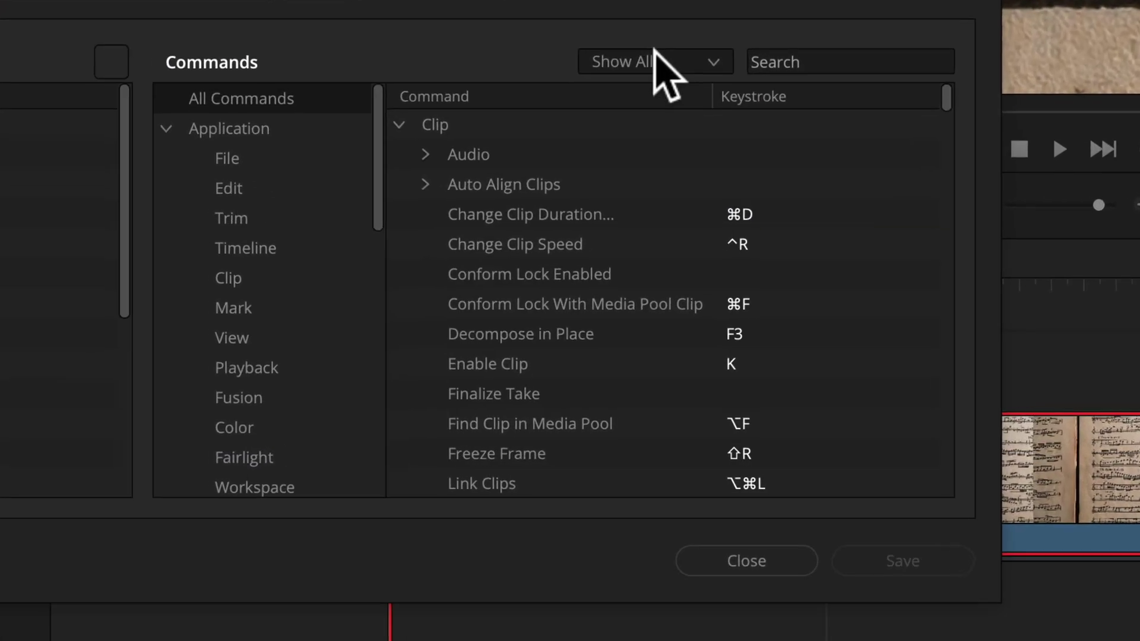
left_click(818, 273)
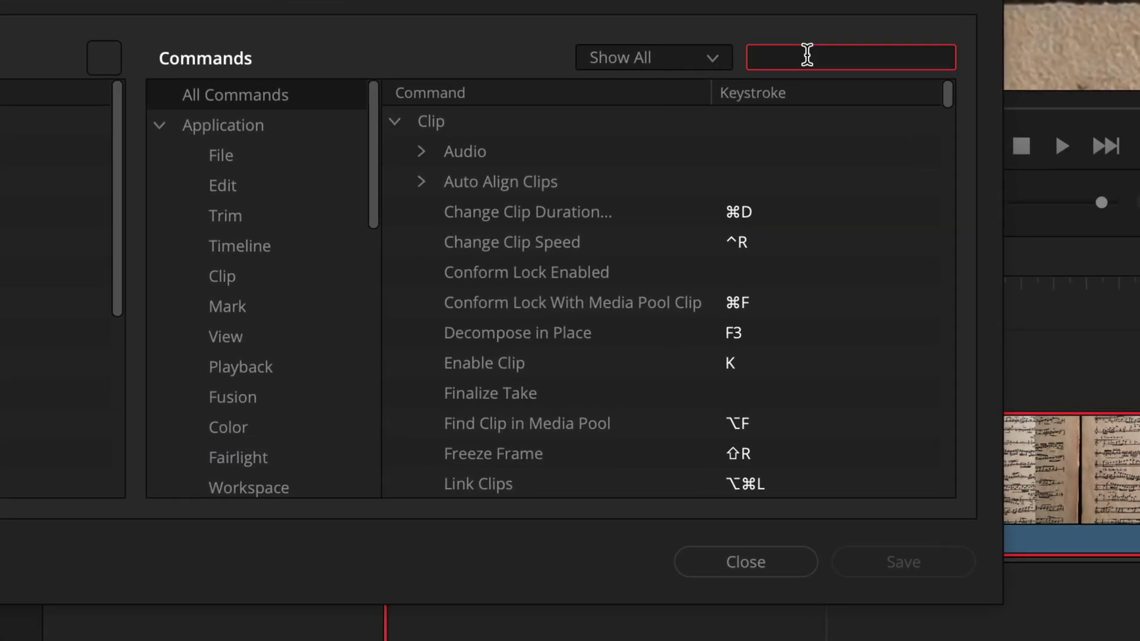
type("single")
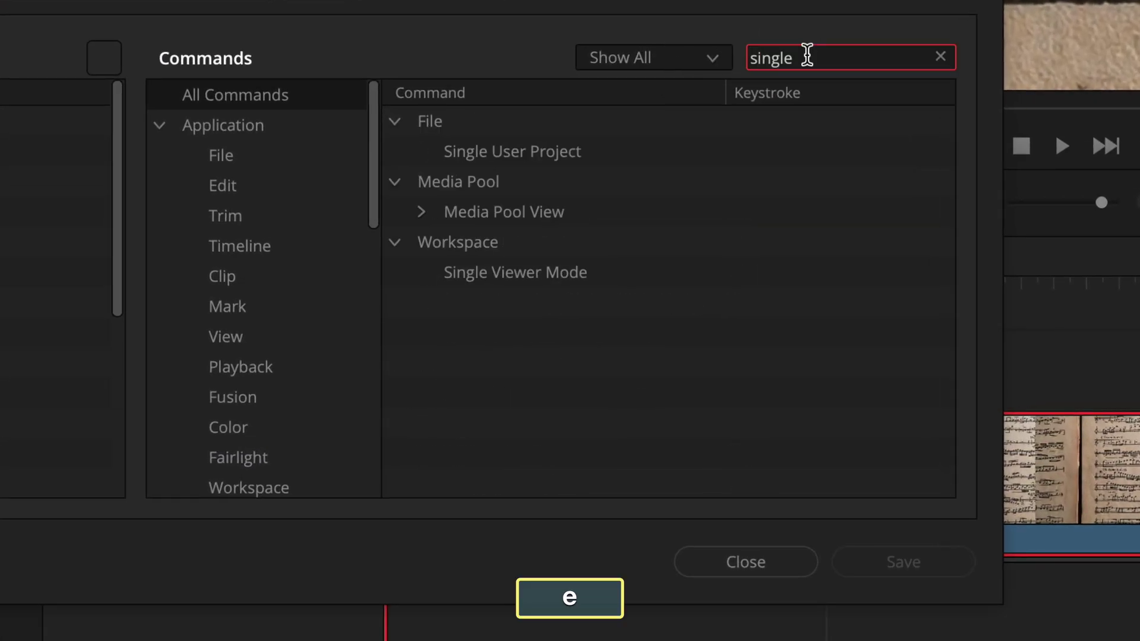
left_click(421, 212)
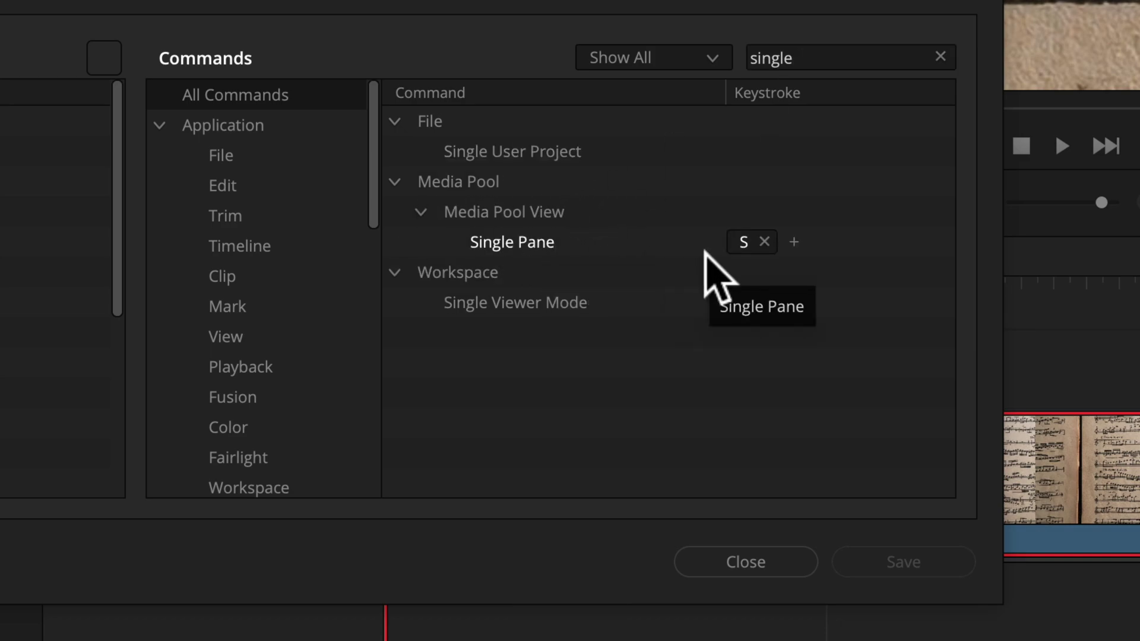
left_click(805, 47)
double_click(806, 48)
type("dual")
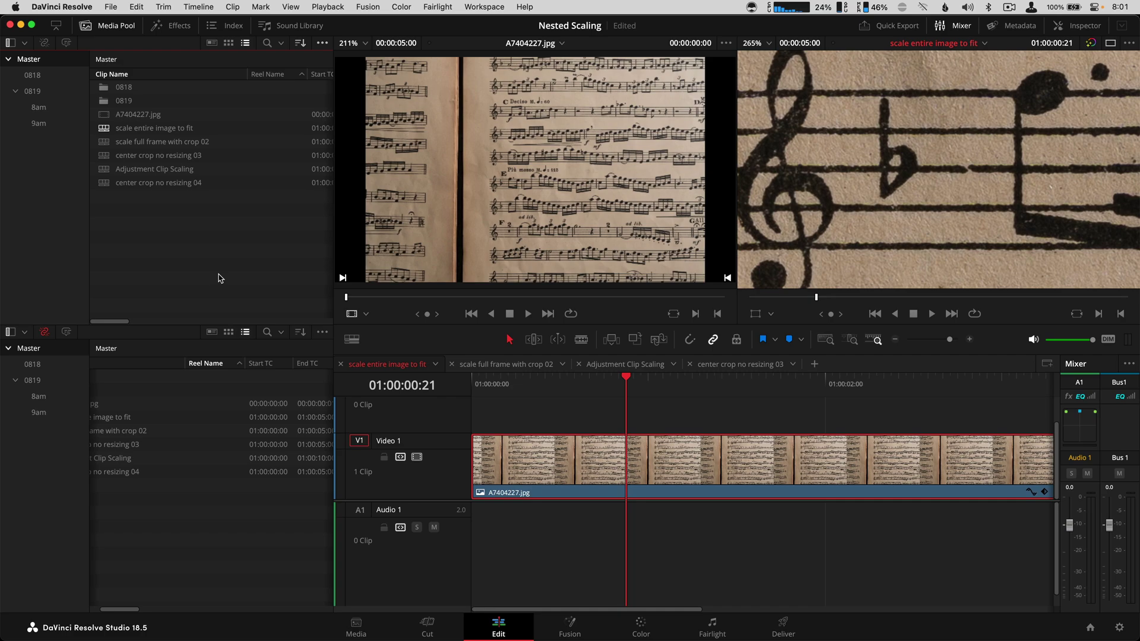
- Find the timeline clip A7404227.jpg in the second Media Pool pane, and find it again in the first pane
right_click(668, 468)
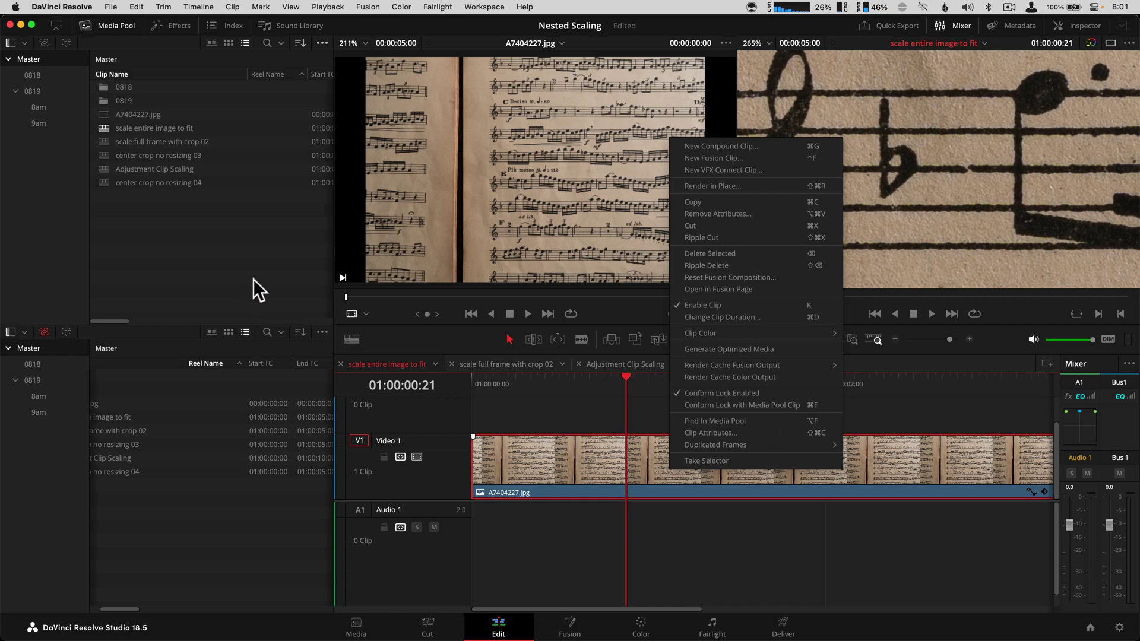
left_click(224, 265)
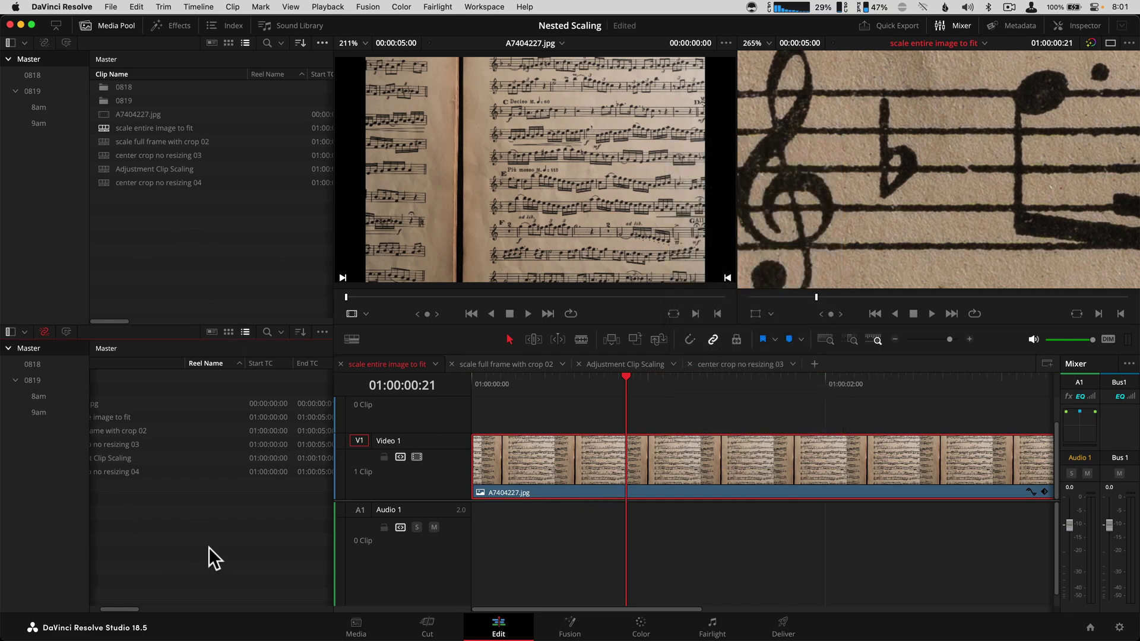
scroll(130, 607, "left", 3)
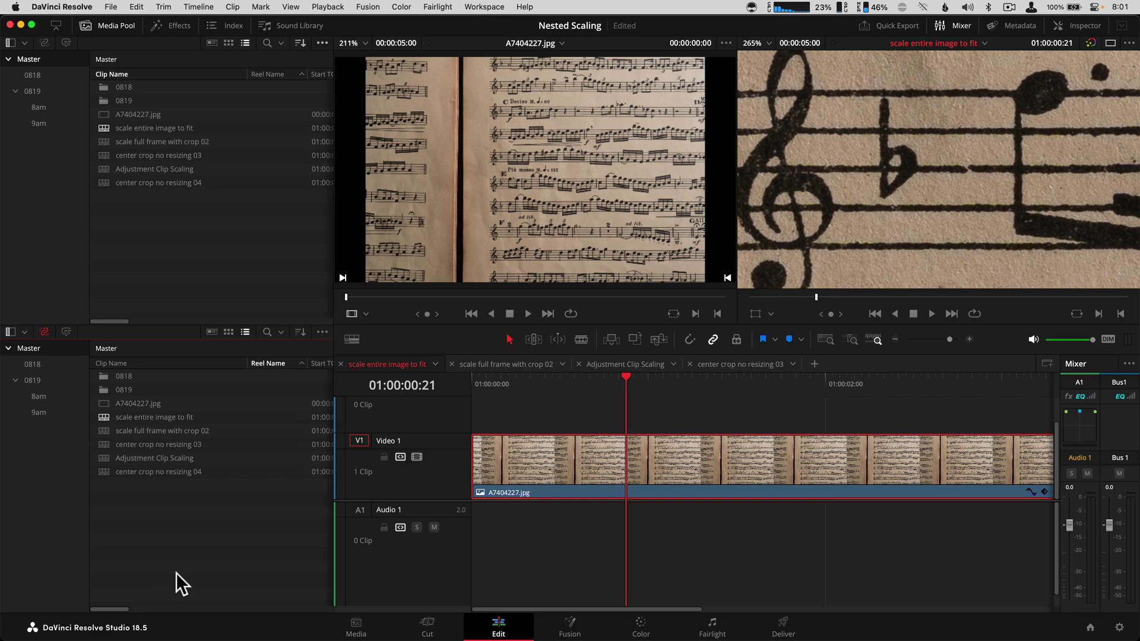
right_click(696, 453)
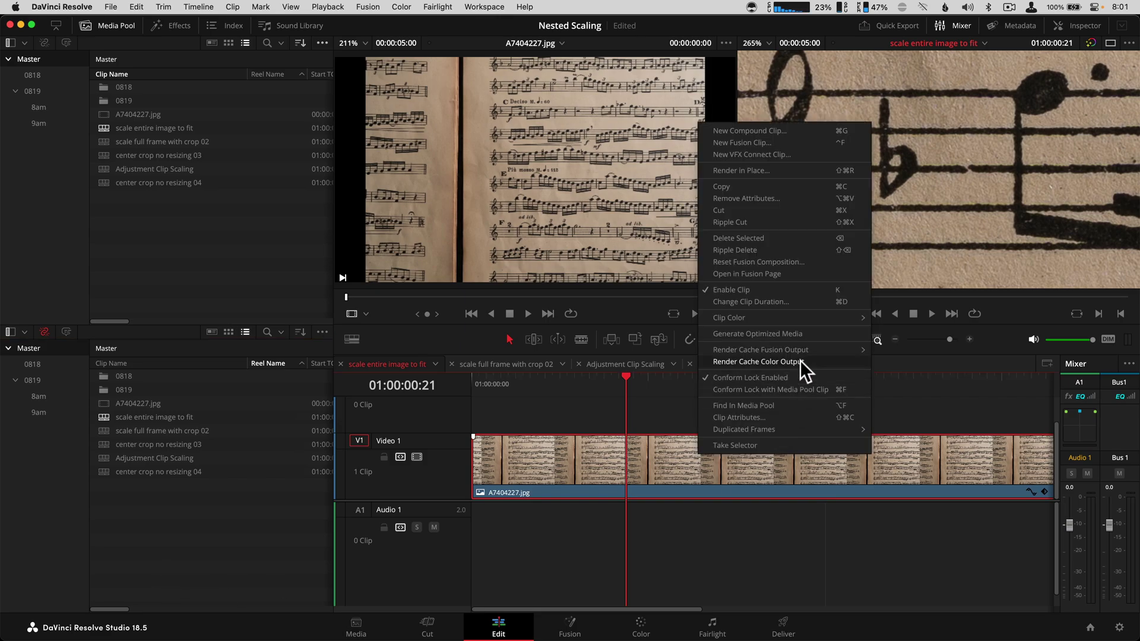
left_click(799, 402)
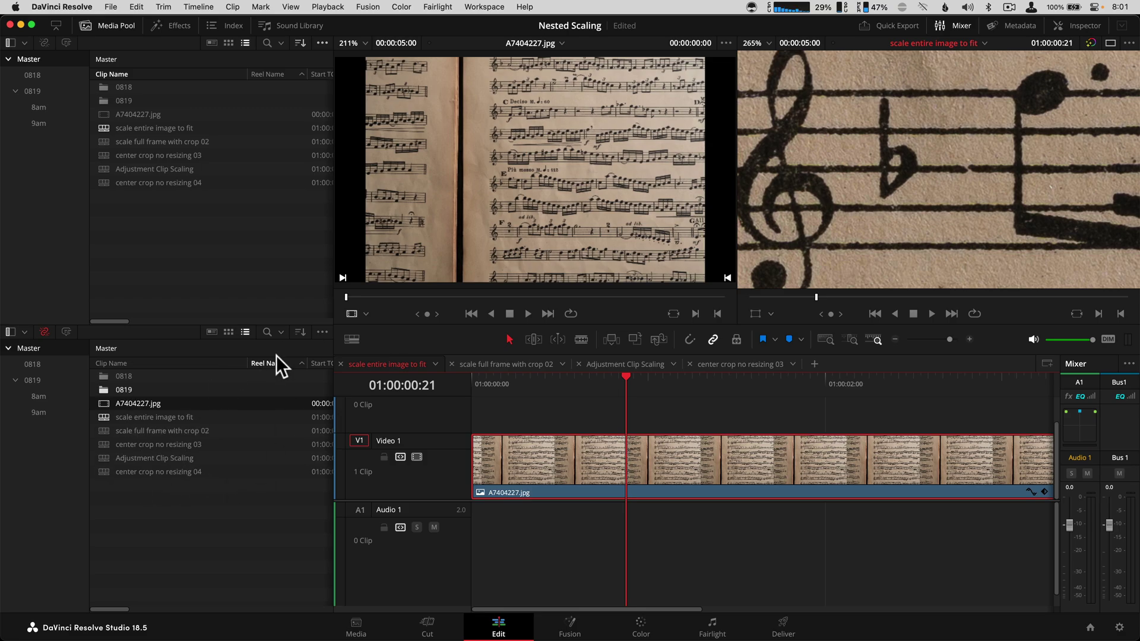
right_click(789, 486)
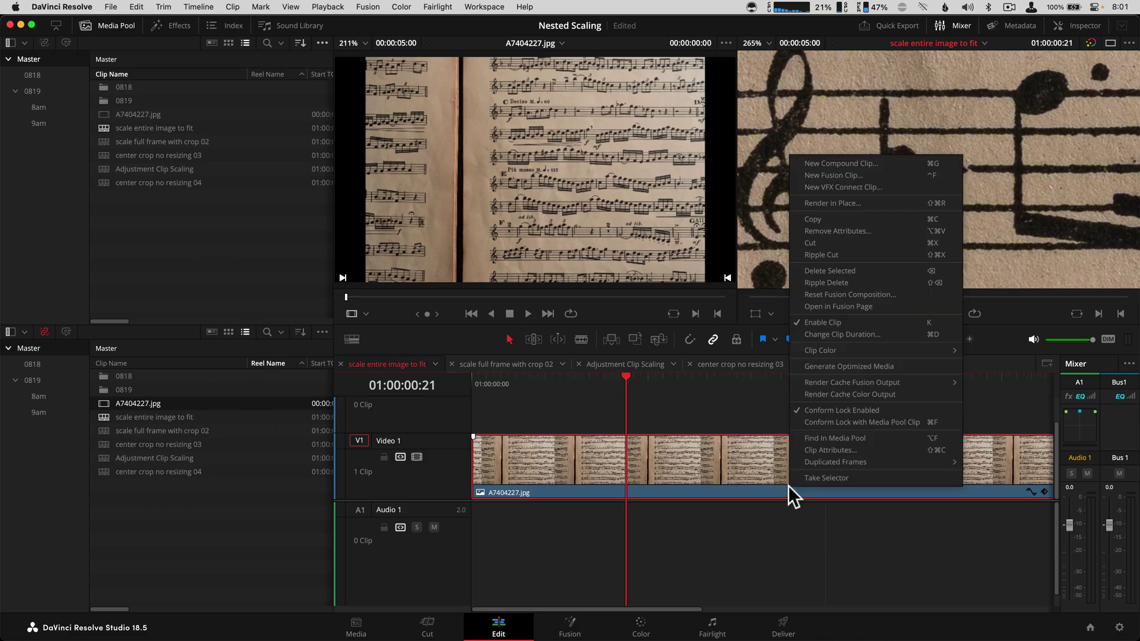
left_click(828, 437)
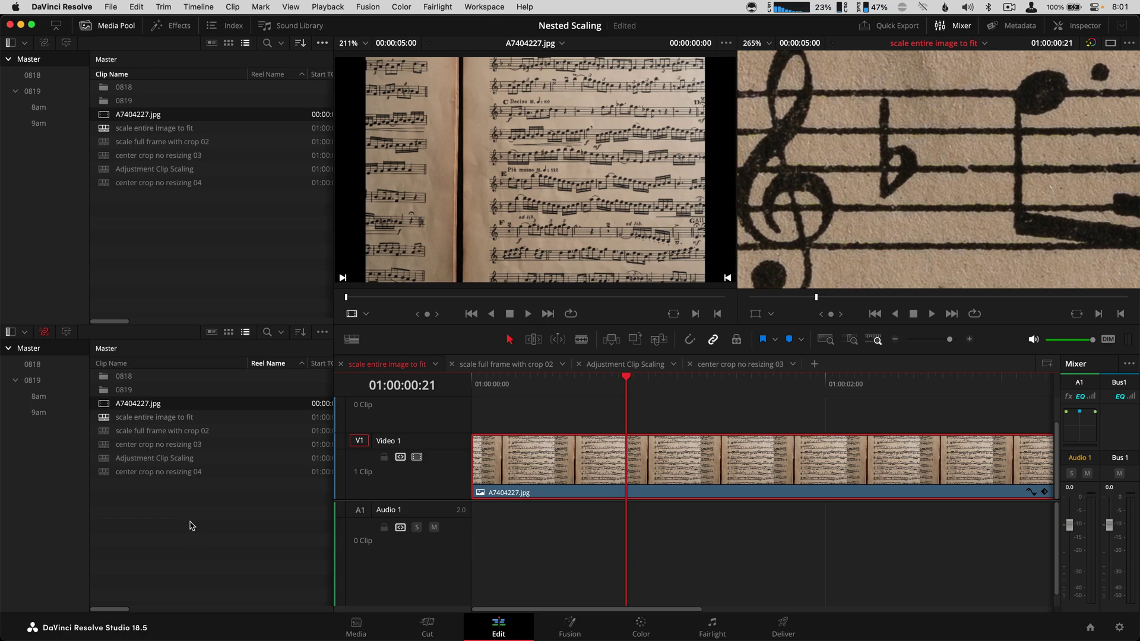
- Clear the selections in both Media Pool panes and switch back to single-pane view
left_click(138, 238)
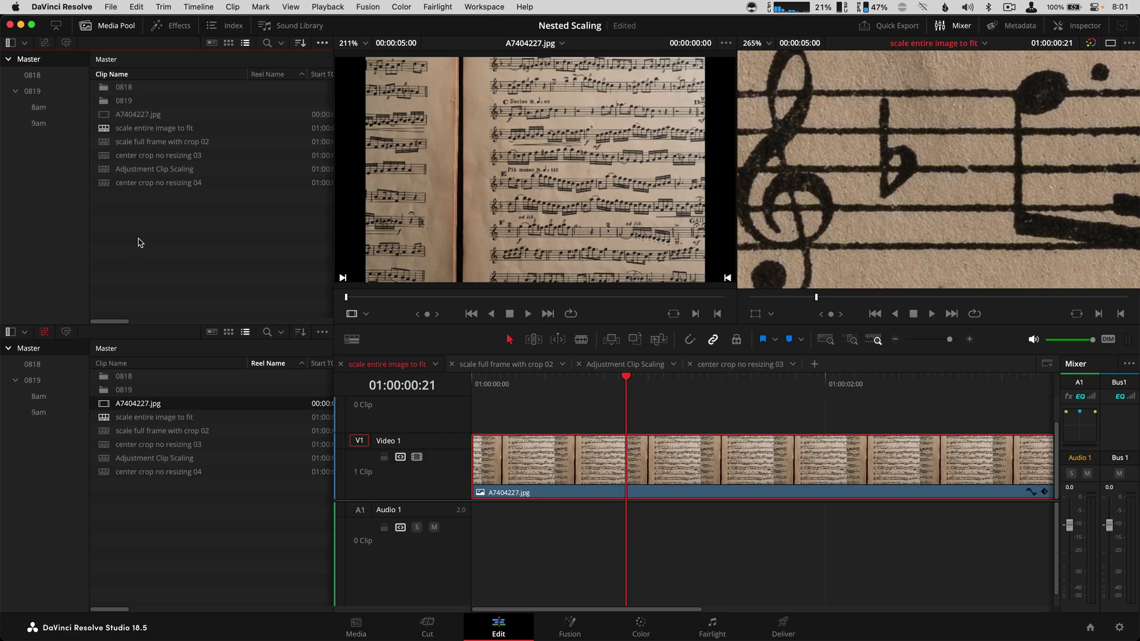
left_click(159, 493)
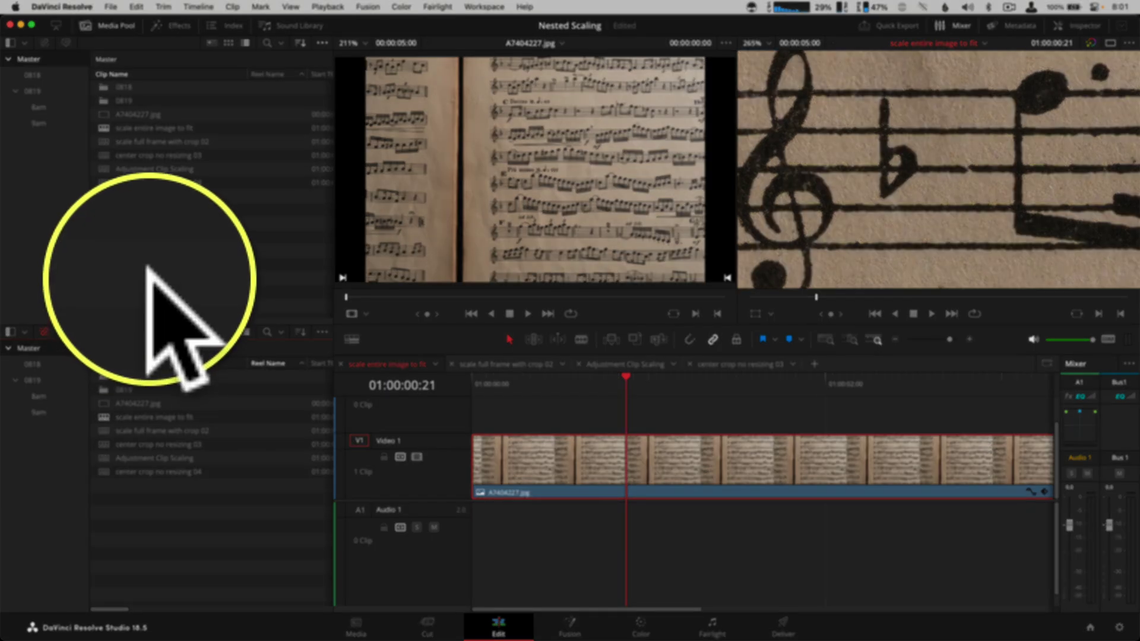
left_click(155, 472)
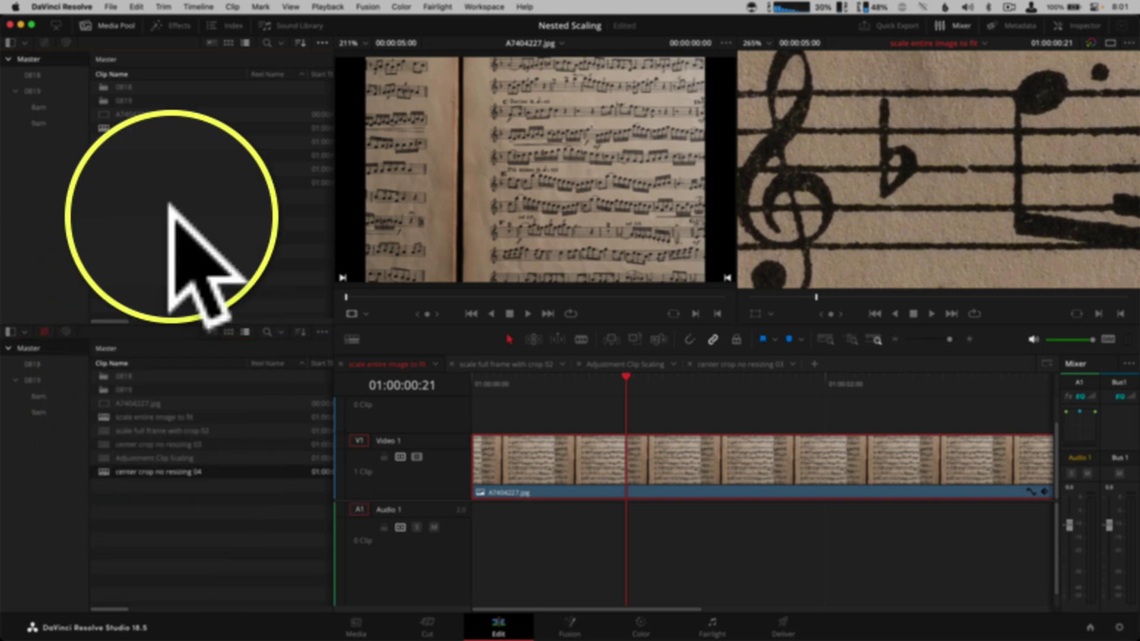
left_click(187, 512)
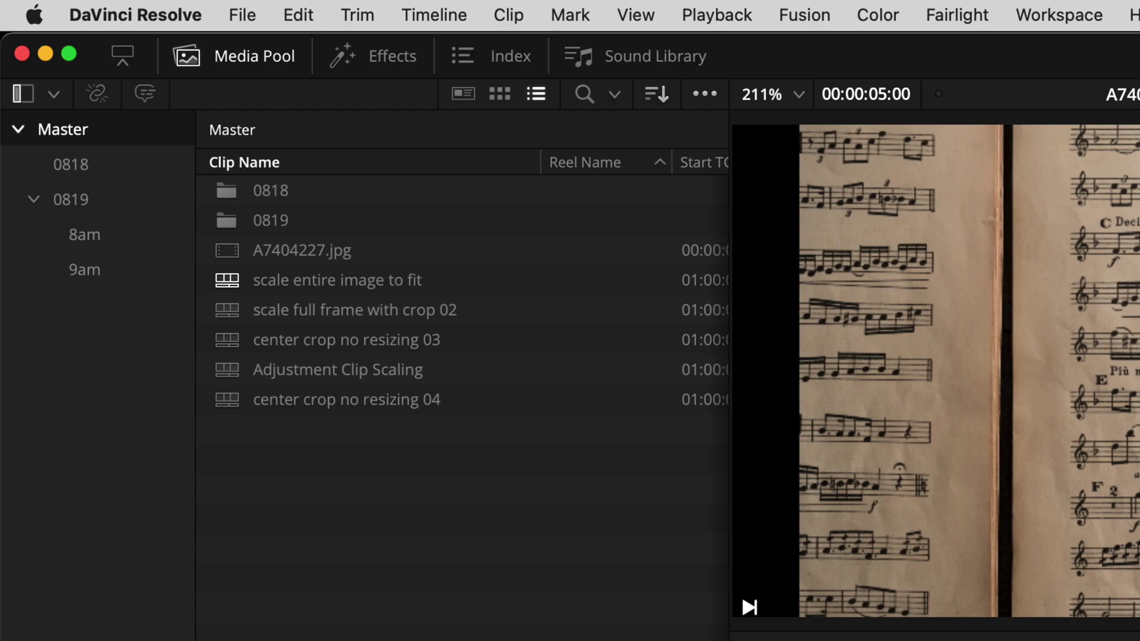
key("s")
- Copy the name of the "center crop no resizing 04" timeline and move that timeline into the 9am bin
left_click(304, 408)
left_click(370, 400)
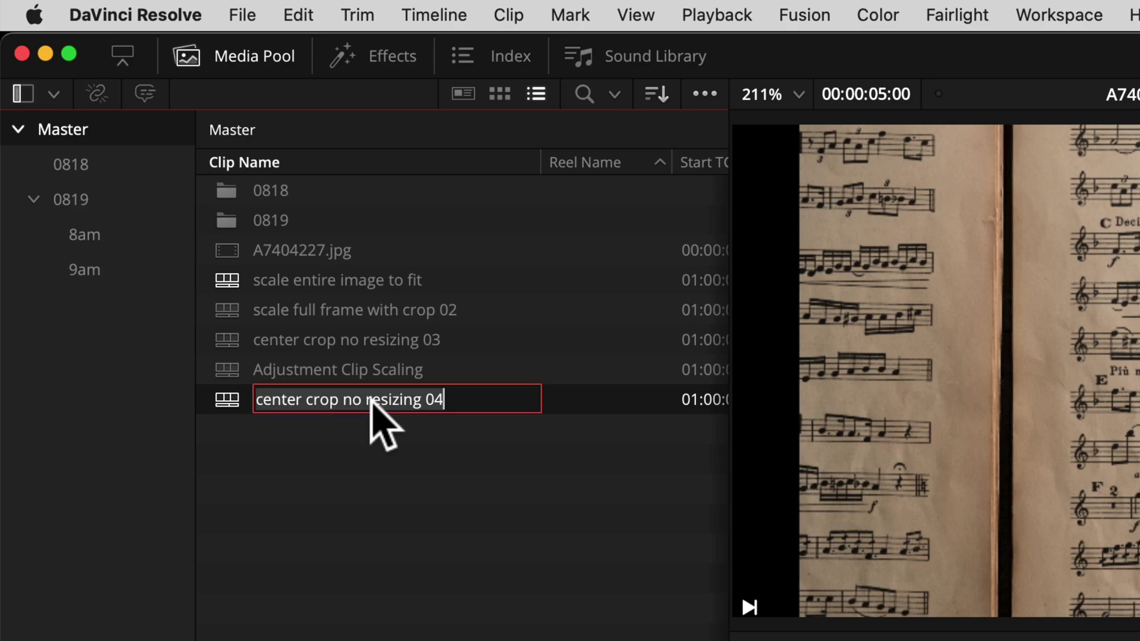
key("super+c")
left_click(415, 484)
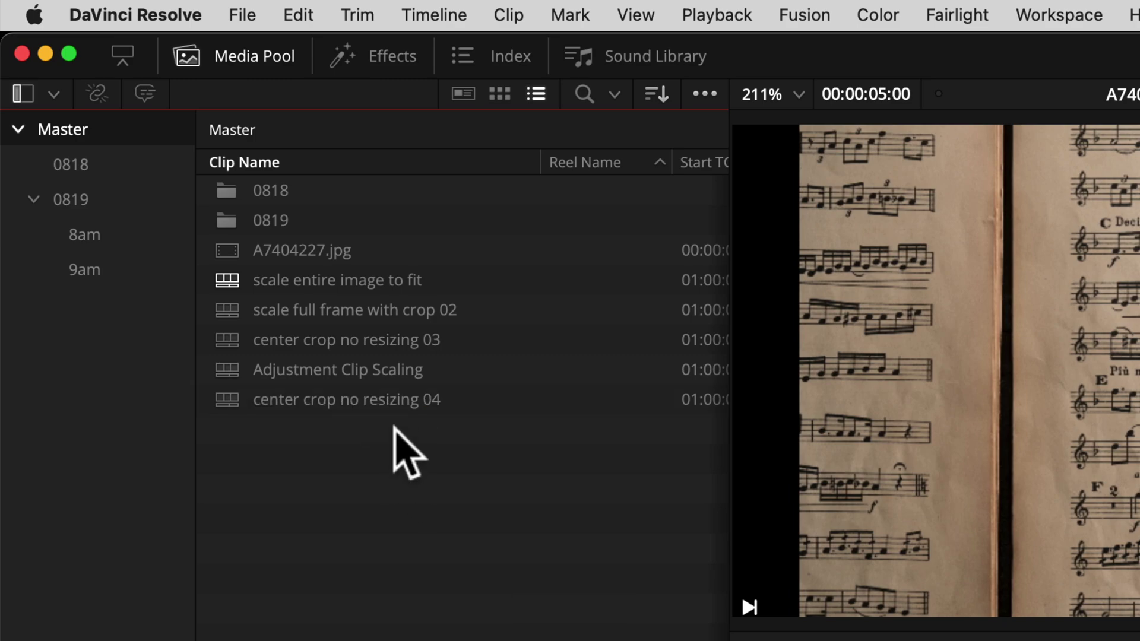
left_click_drag(220, 394, 88, 266)
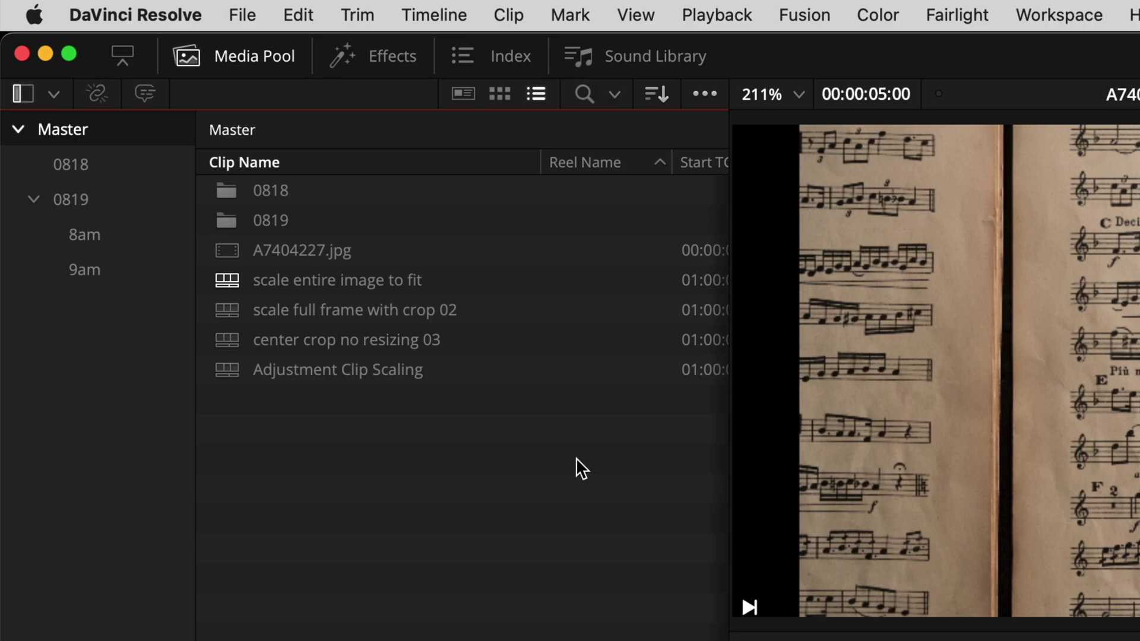
- Search the Media Pool by file name for the copied name "center crop no resizing 04" and limit the search to Selected Bins
left_click(586, 96)
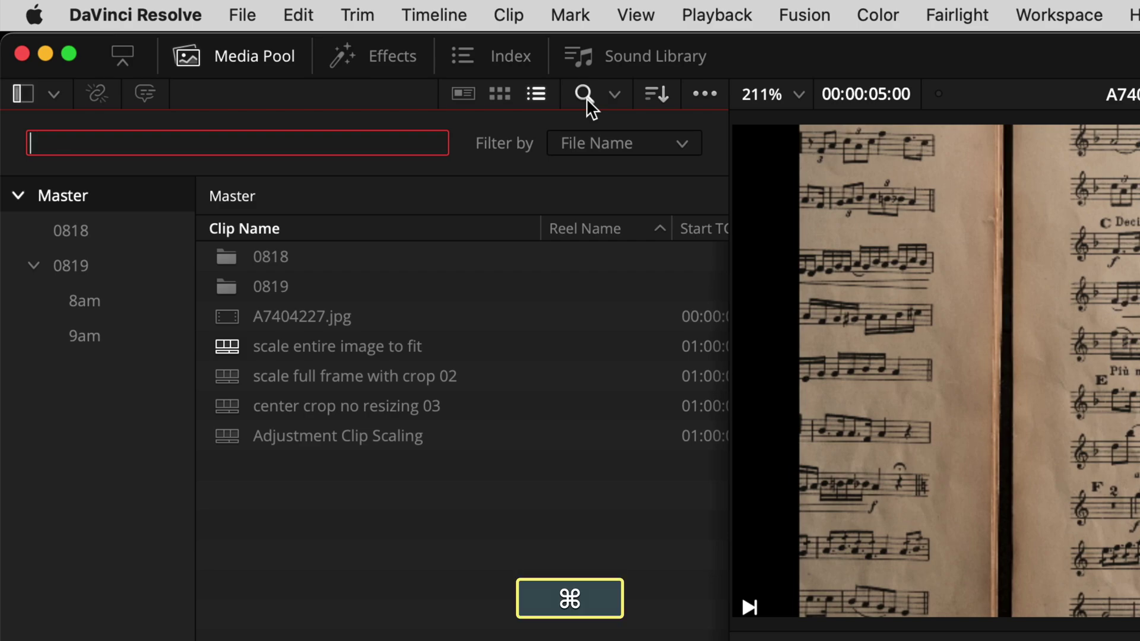
key("super+v")
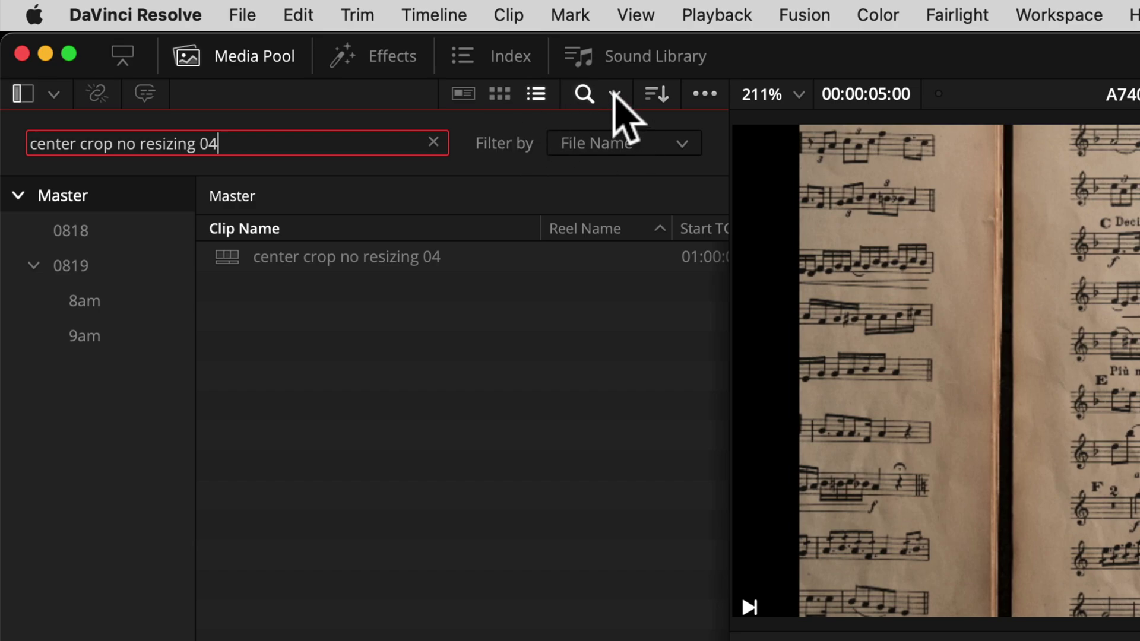
left_click(614, 94)
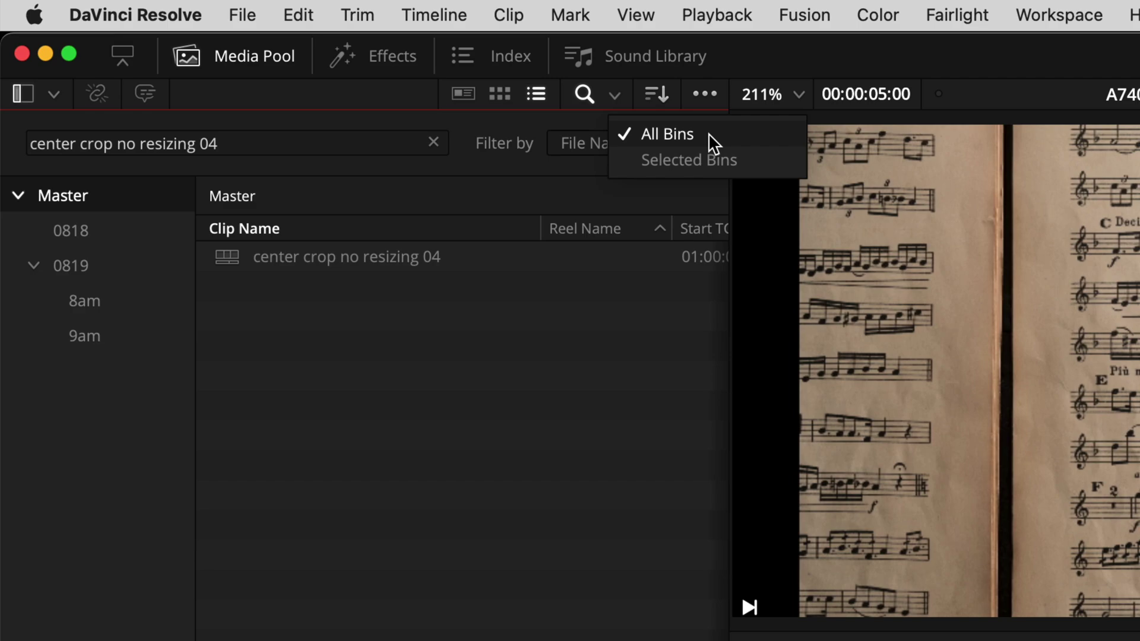
left_click(718, 159)
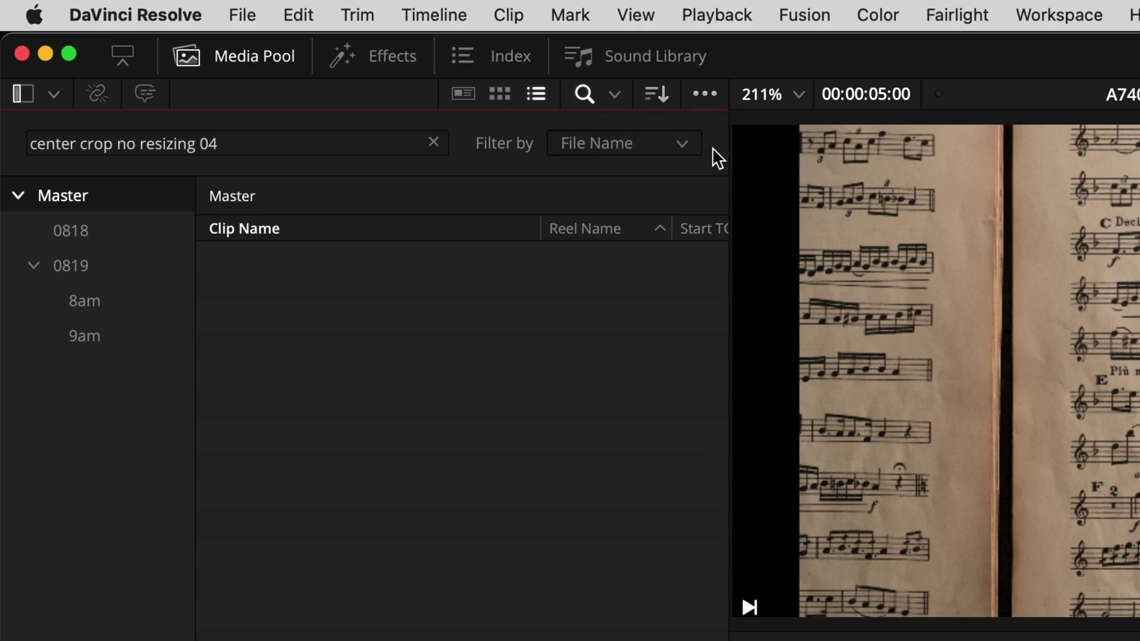
left_click(615, 94)
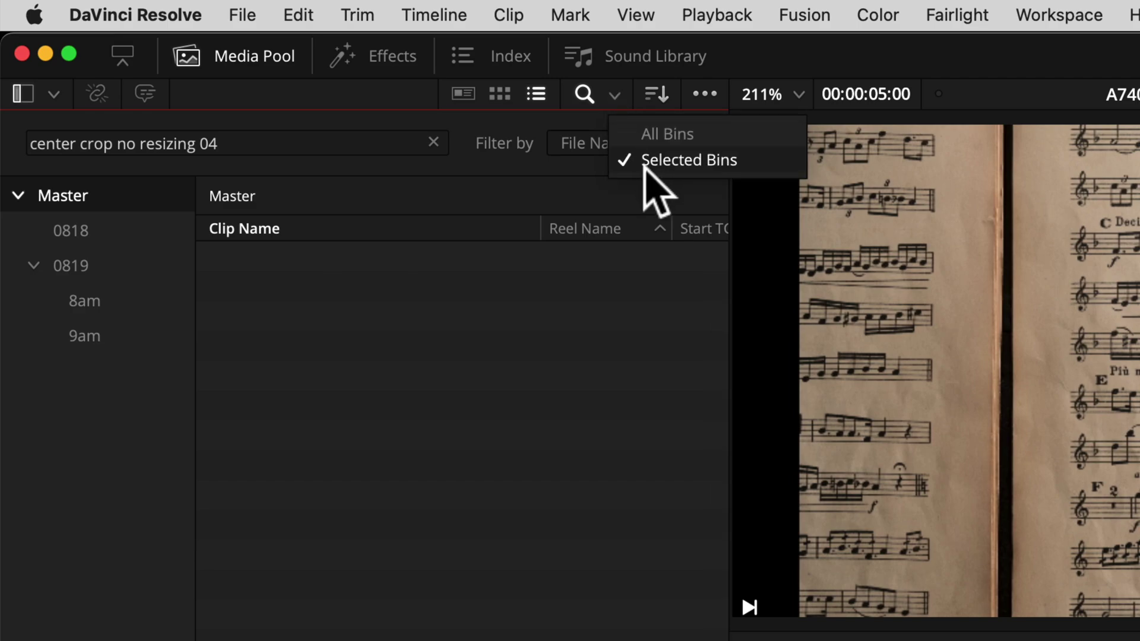
left_click(608, 442)
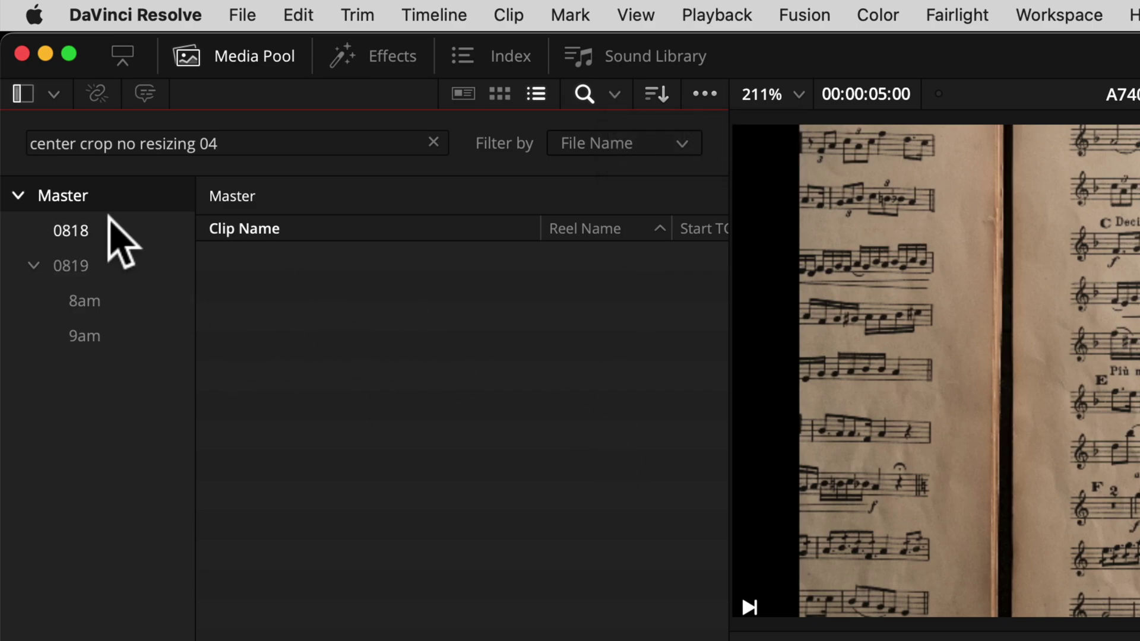
- Check the bins 0818, 0819, 8am and 9am one by one for the searched timeline, ending on the Master bin
left_click(98, 233)
left_click(98, 266)
left_click(105, 297)
left_click(102, 336)
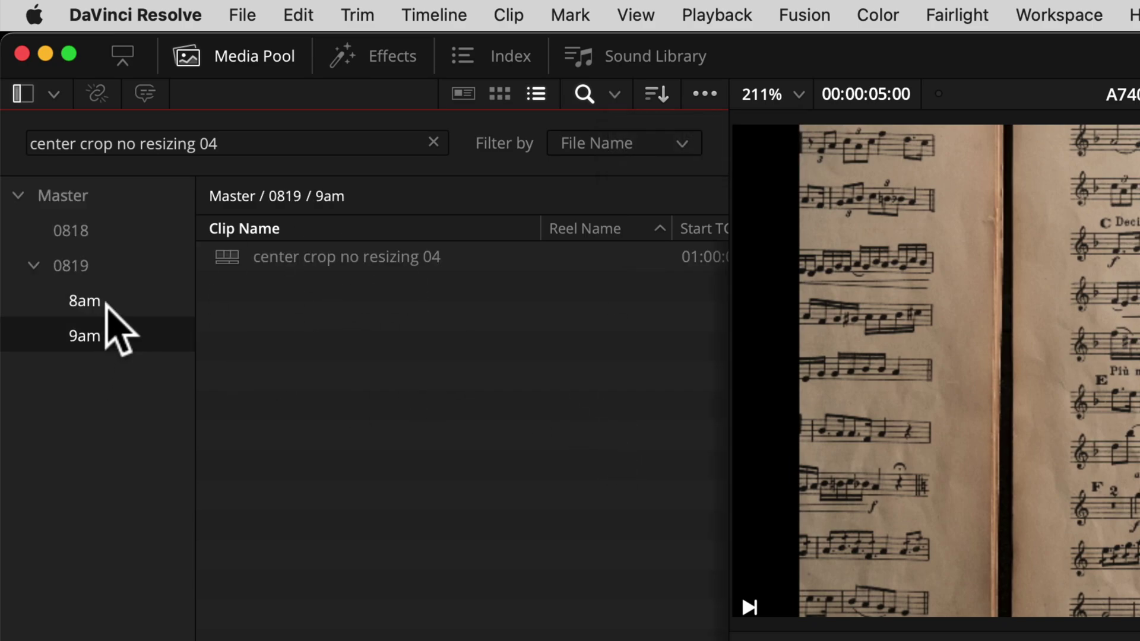
left_click(105, 303)
left_click(102, 332)
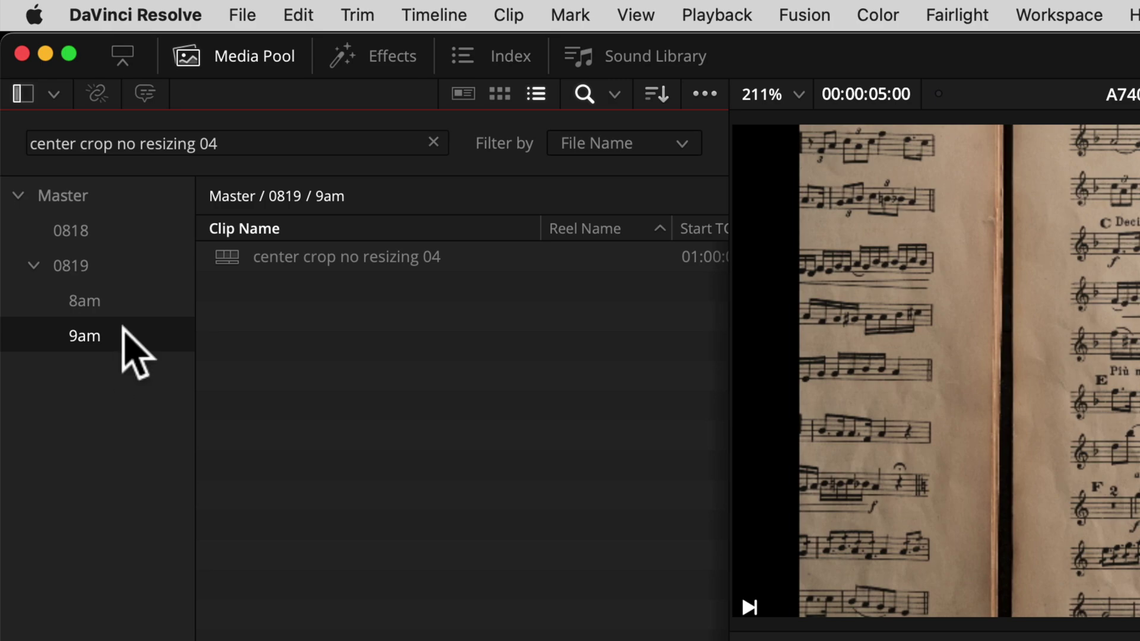
left_click(109, 209)
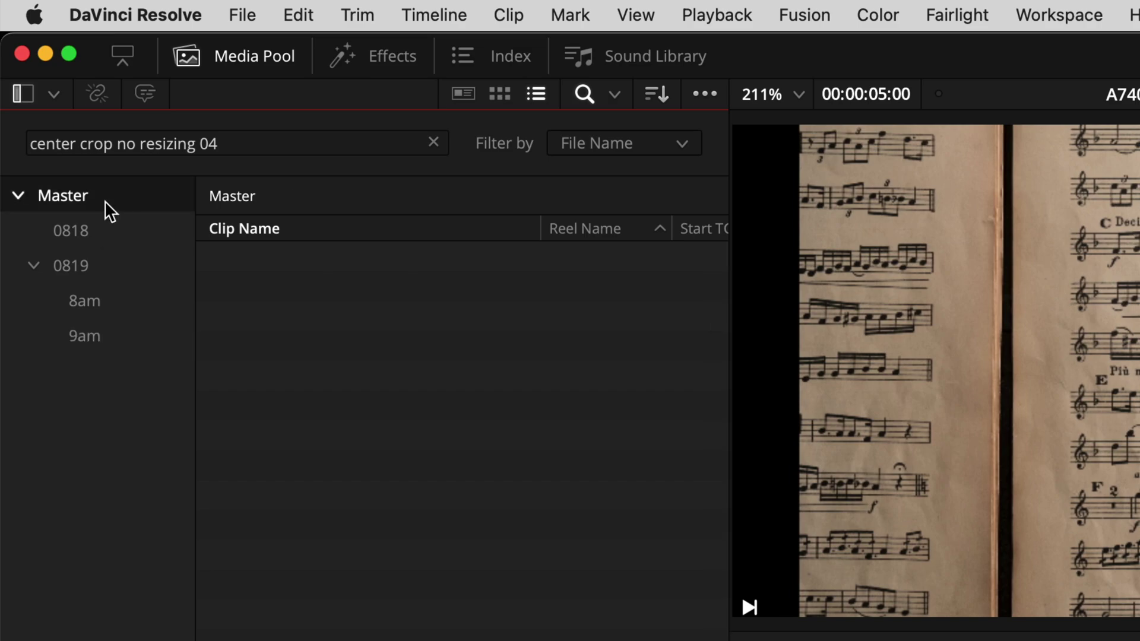
- Set the search scope back to All Bins, and clear and hide the Media Pool search
left_click(614, 95)
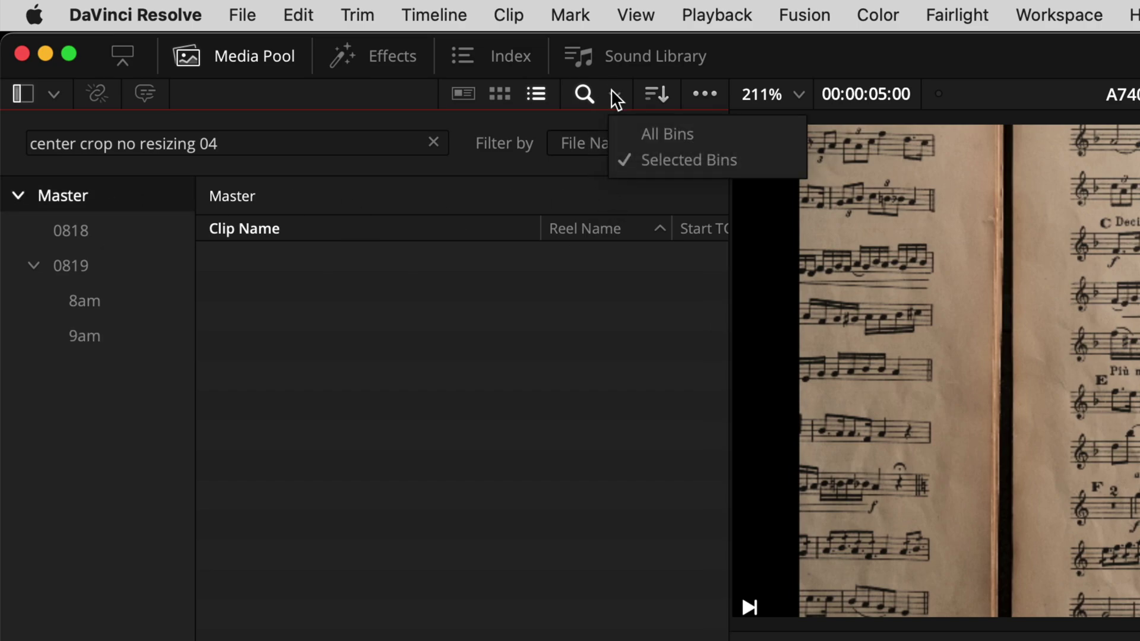
left_click(650, 134)
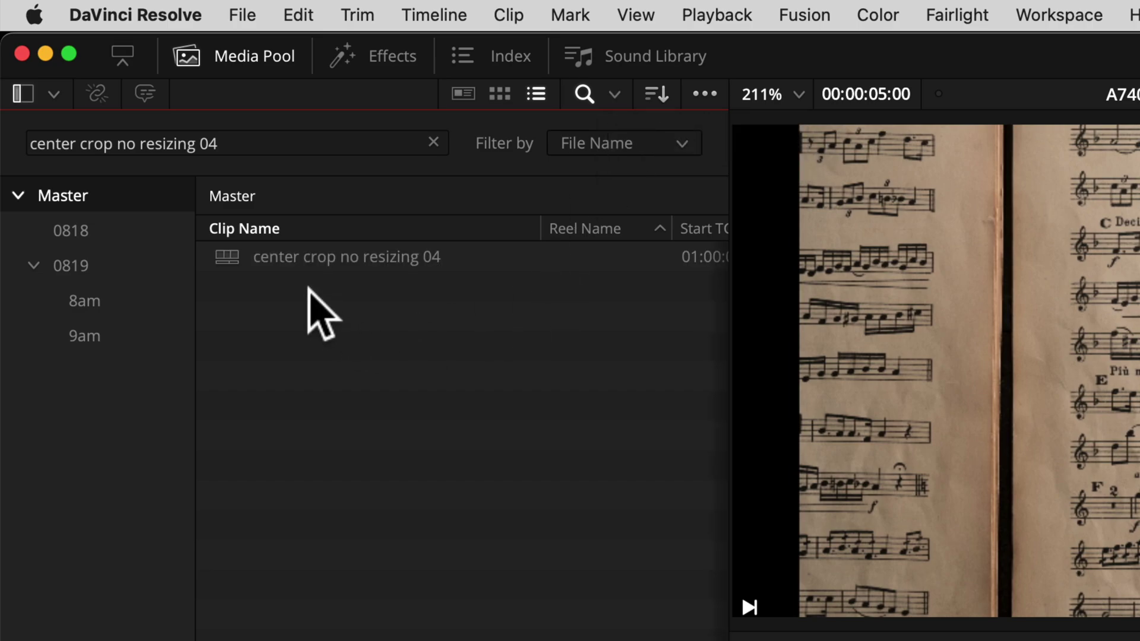
left_click(284, 245)
left_click(433, 142)
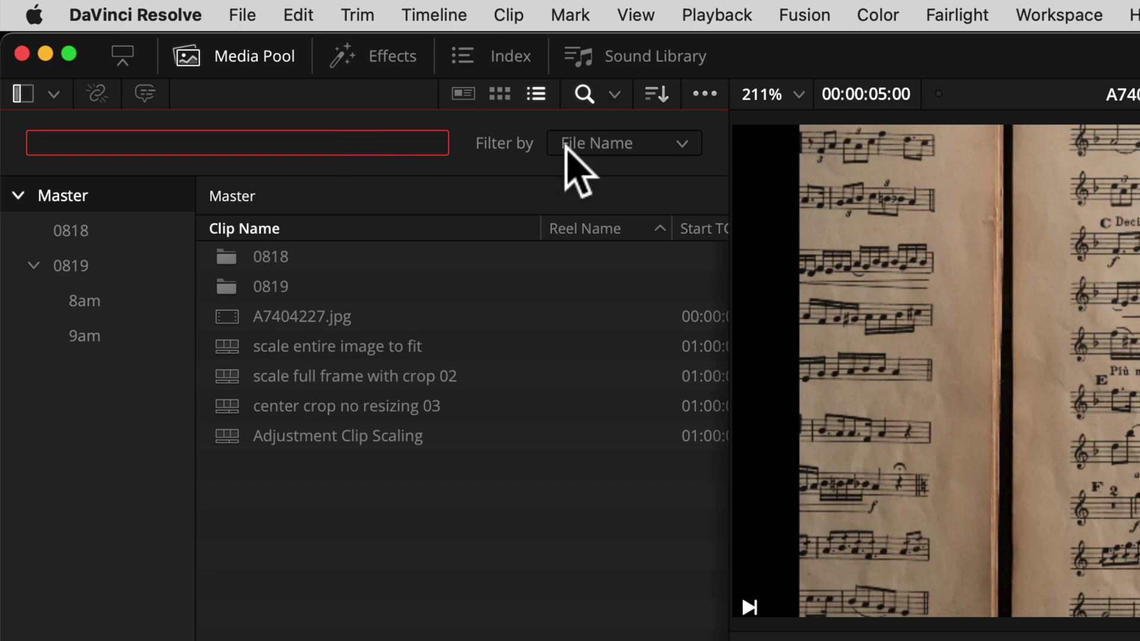
left_click(583, 94)
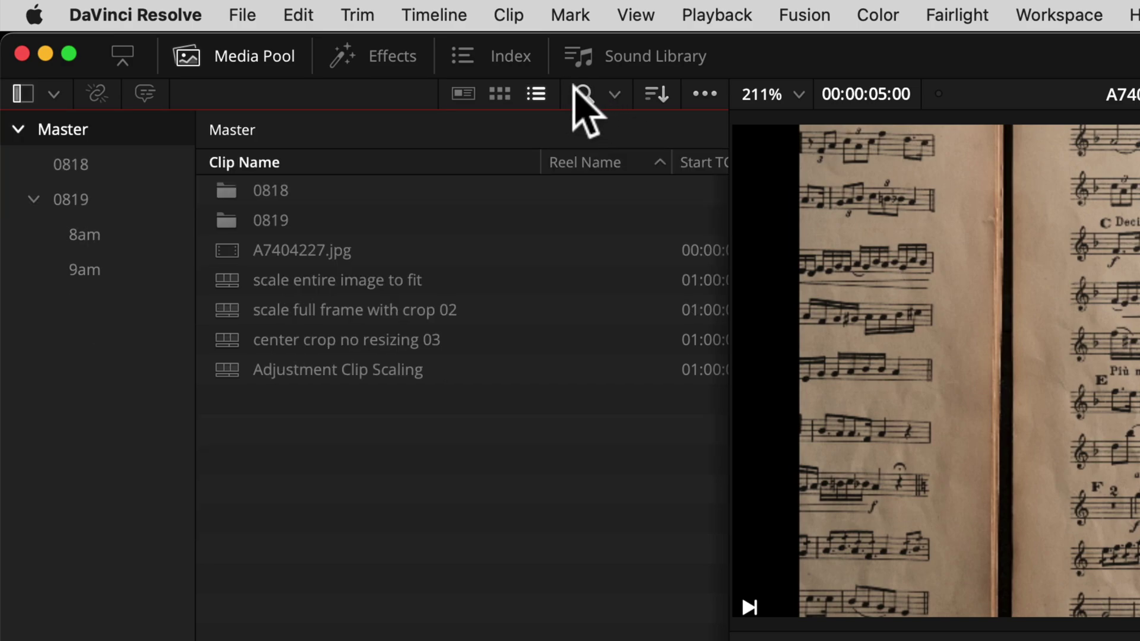
left_click(584, 94)
left_click(583, 93)
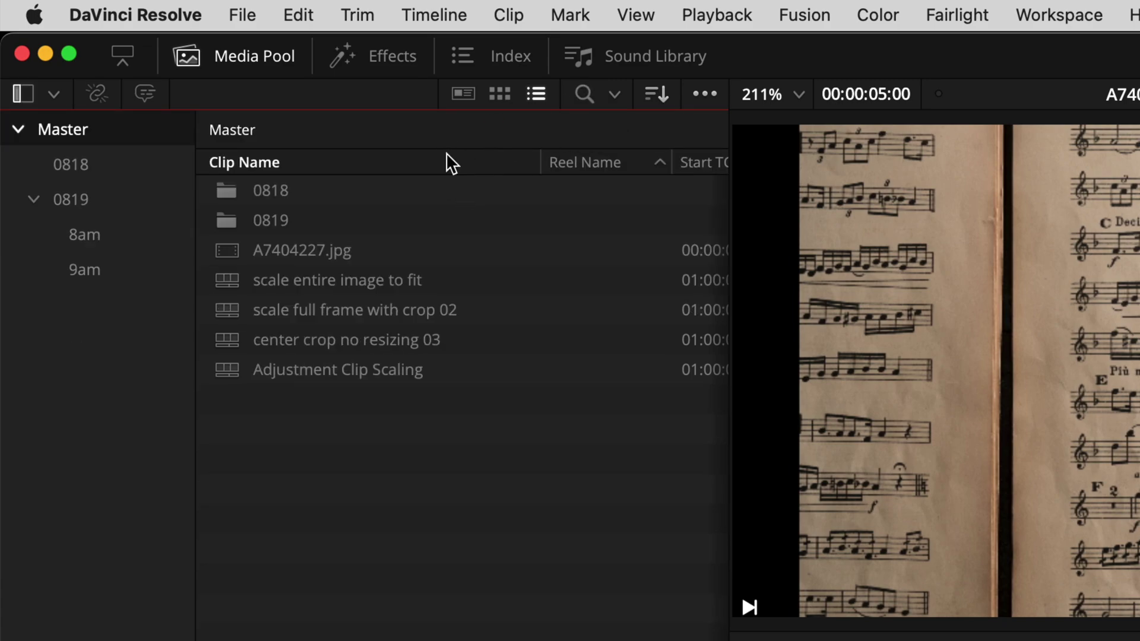
- Put the focus on the Media Pool bin list and step down through its bins and back up to Master
key("super+1")
key("super+Down")
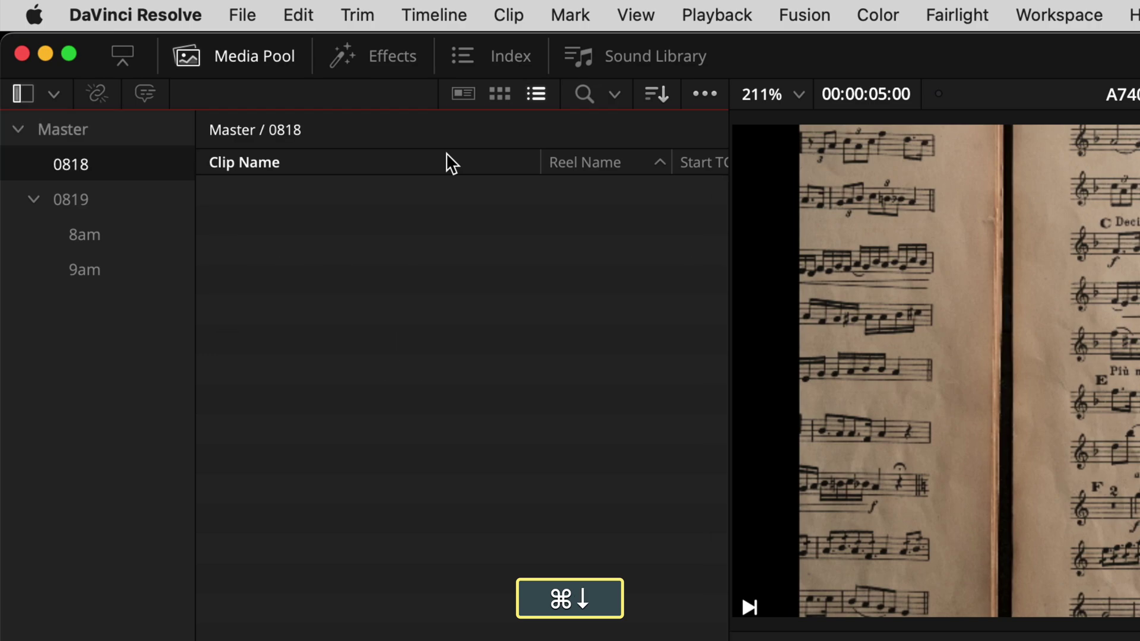
key("Down")
key("Down")
key("Down")
key("Up")
key("Up")
key("Up")
key("Up")
- In the Master clip list, select the items from A7404227.jpg to "center crop no resizing 03", shrinking and extending the selection once more
key("super+2")
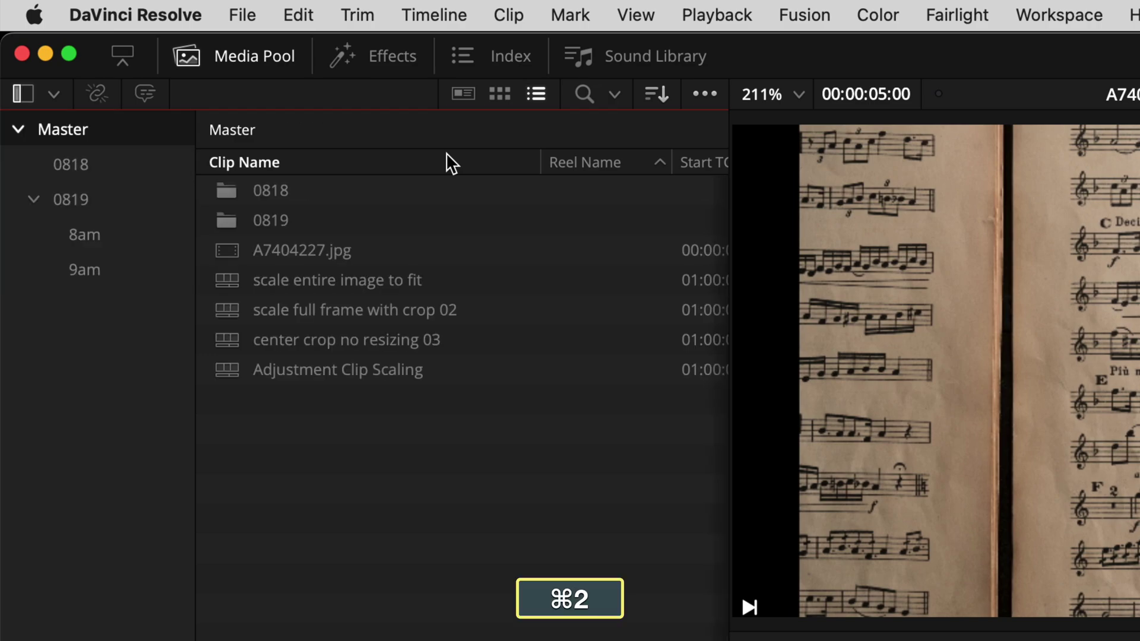
key("Down")
key("Down")
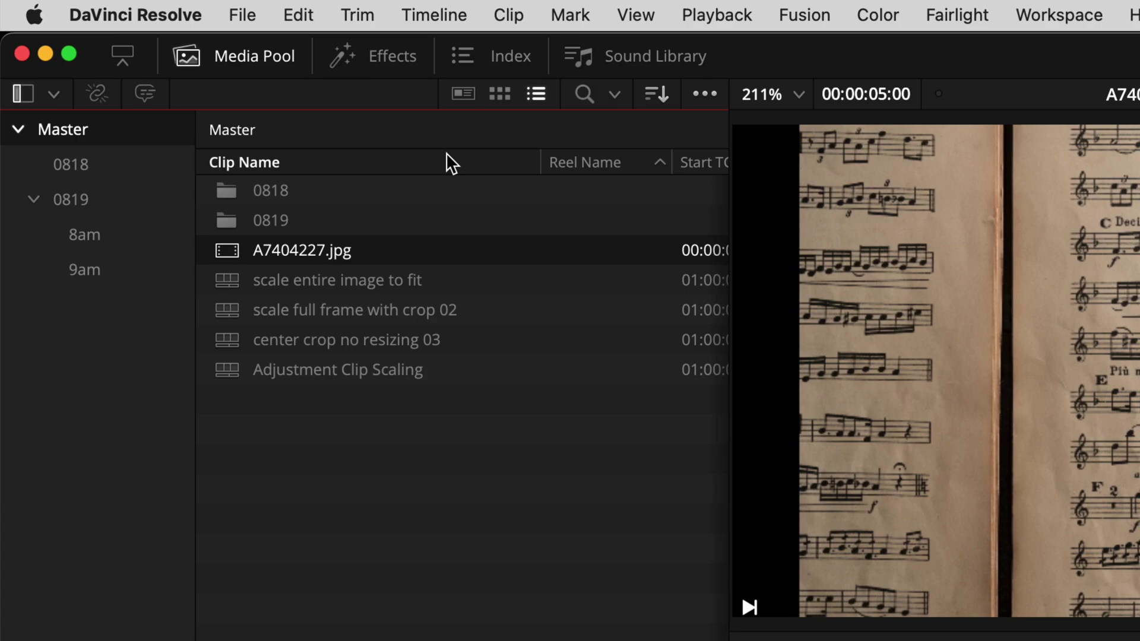
key("shift+Down")
key("shift+Down")
key("shift+Down")
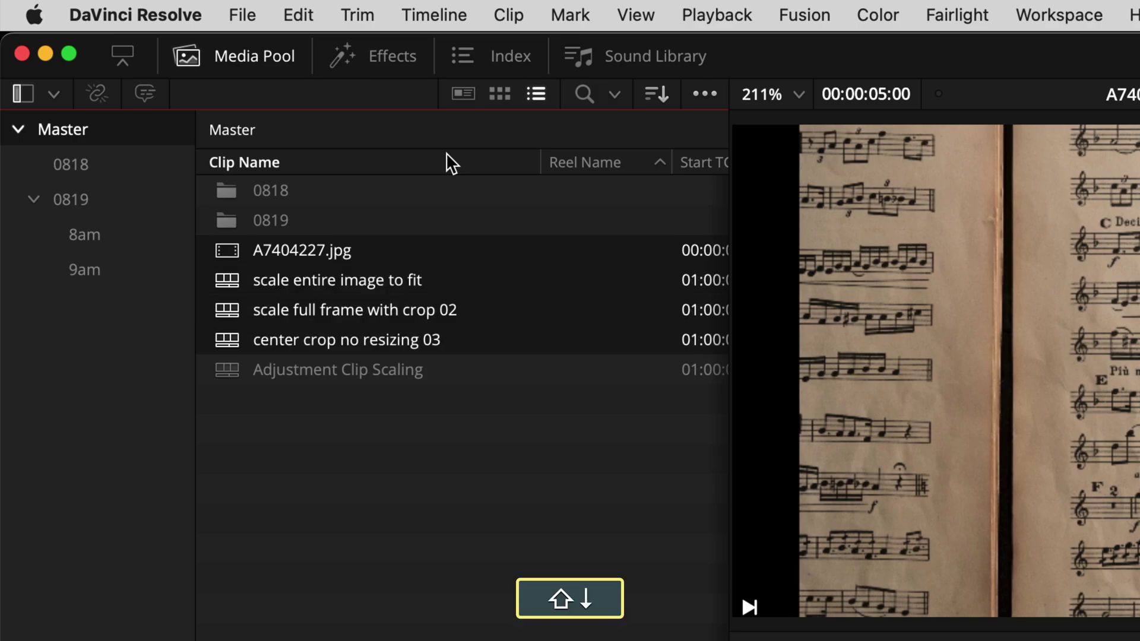
key("shift+Up")
key("shift+Up")
key("shift+Up")
key("shift+Down")
key("shift+Down")
key("shift+Down")
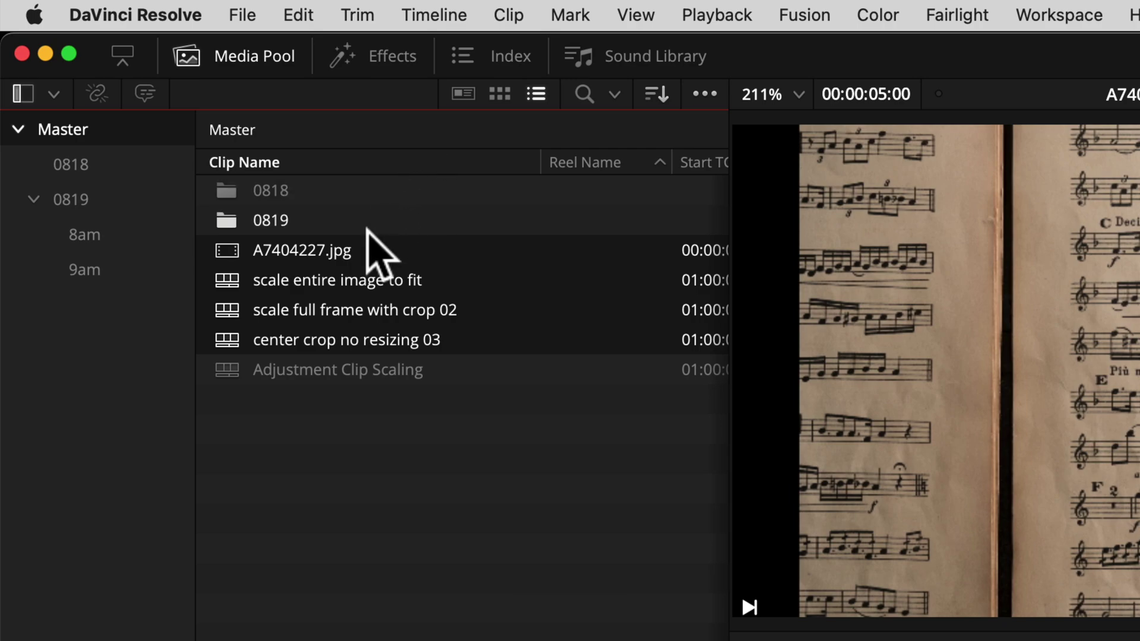
- Create a new timeline with the default settings from the items A7404227.jpg through "center crop no resizing 03"
right_click(355, 254)
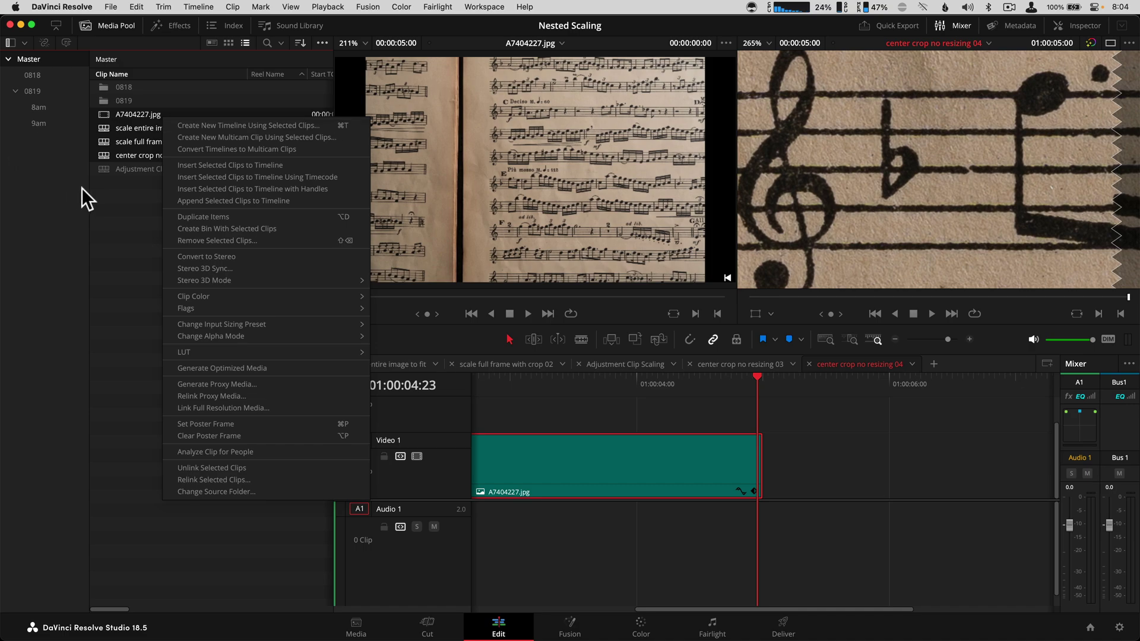
left_click(280, 452)
key("super+2")
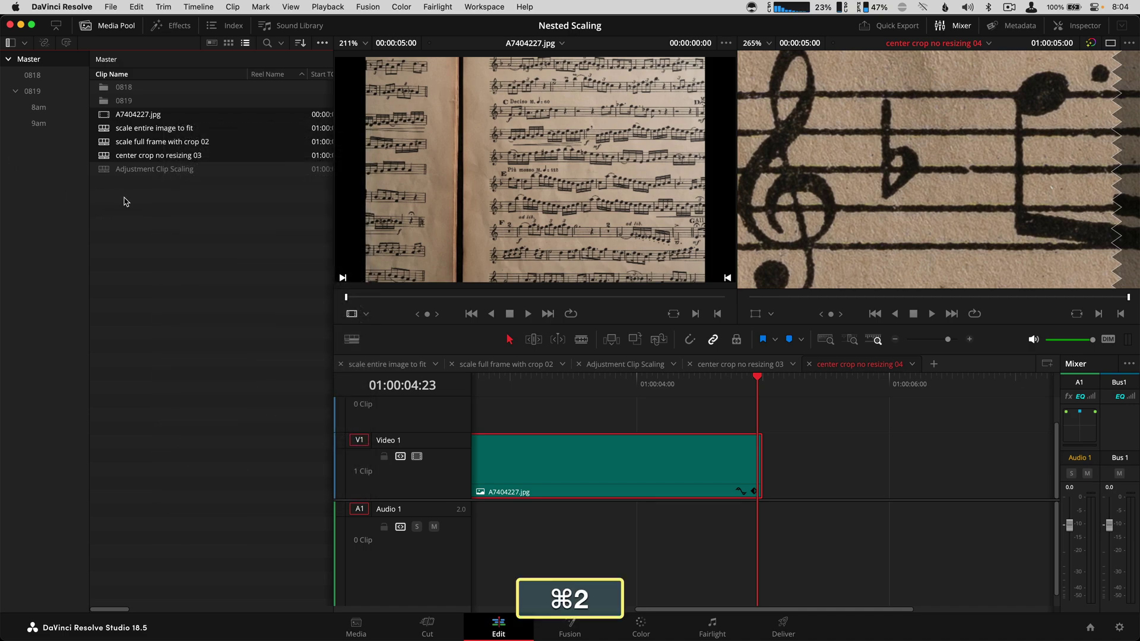
key("super+Up")
key("Up")
key("Up")
key("shift+Down")
key("shift+Down")
key("shift+Down")
key("super+t")
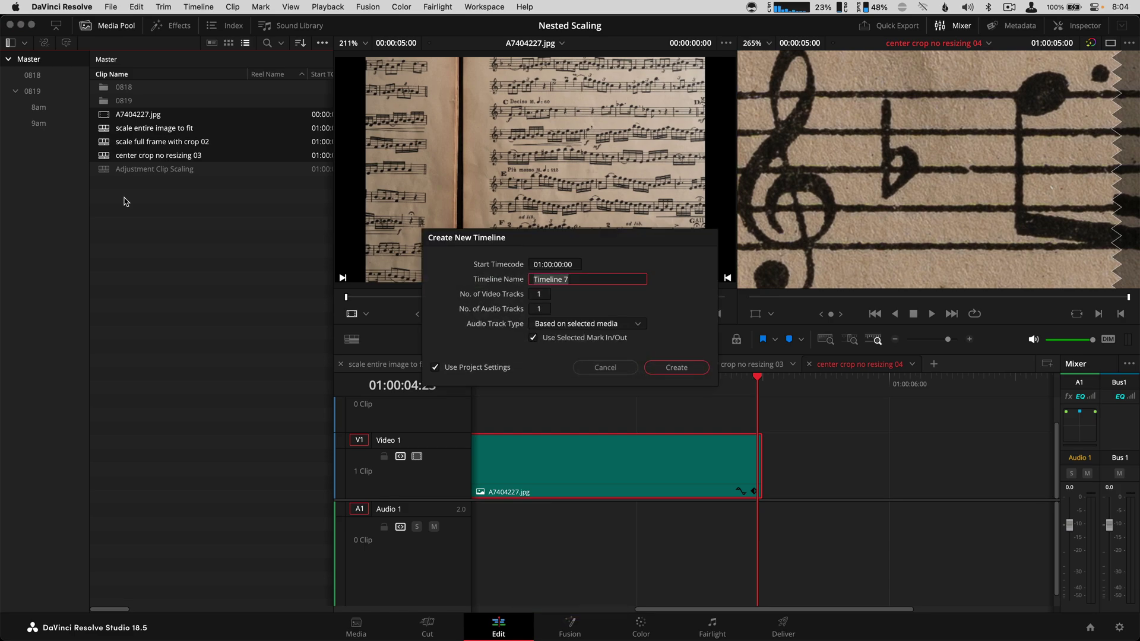
key("Return")
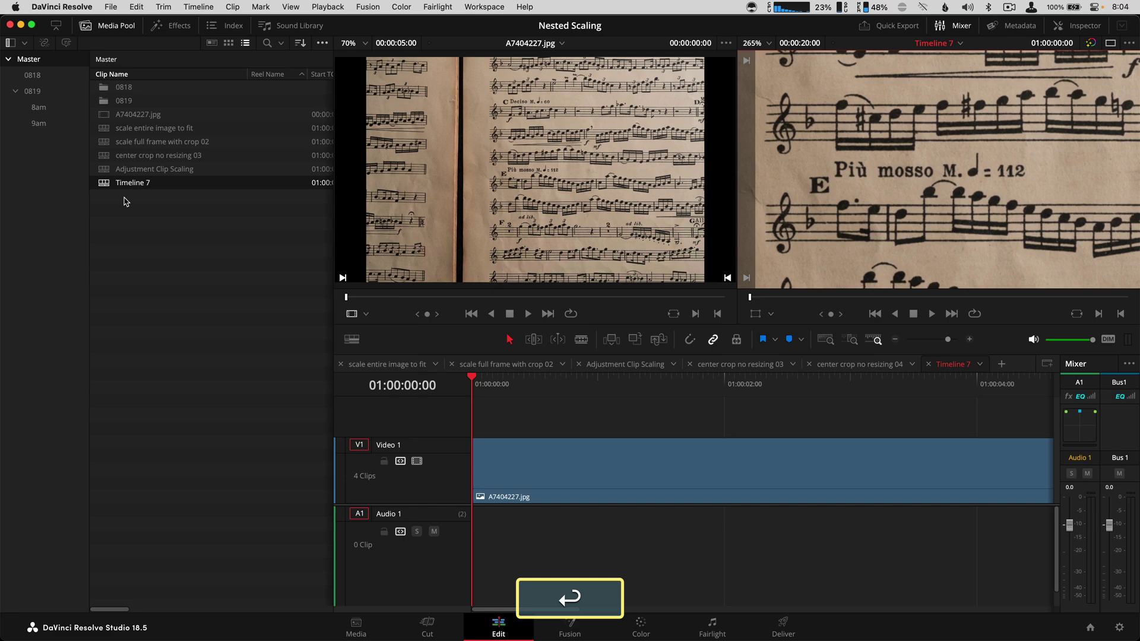
- Fit all clips of the new timeline in view and move the playhead into the first clip, to 01:00:02:17
key("super+4")
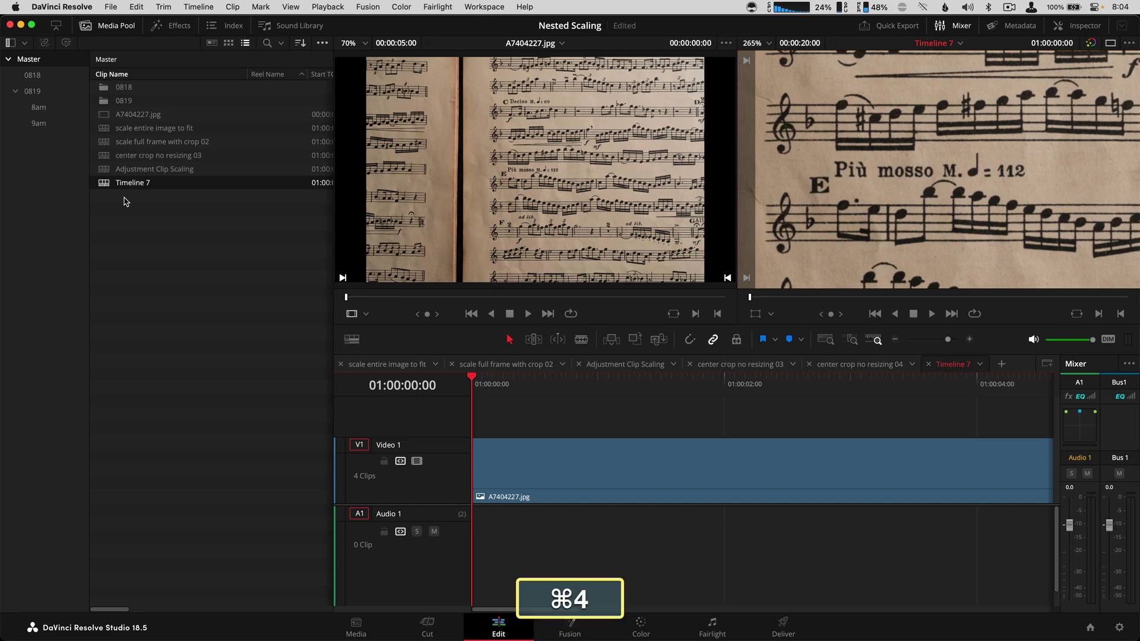
key("shift+z")
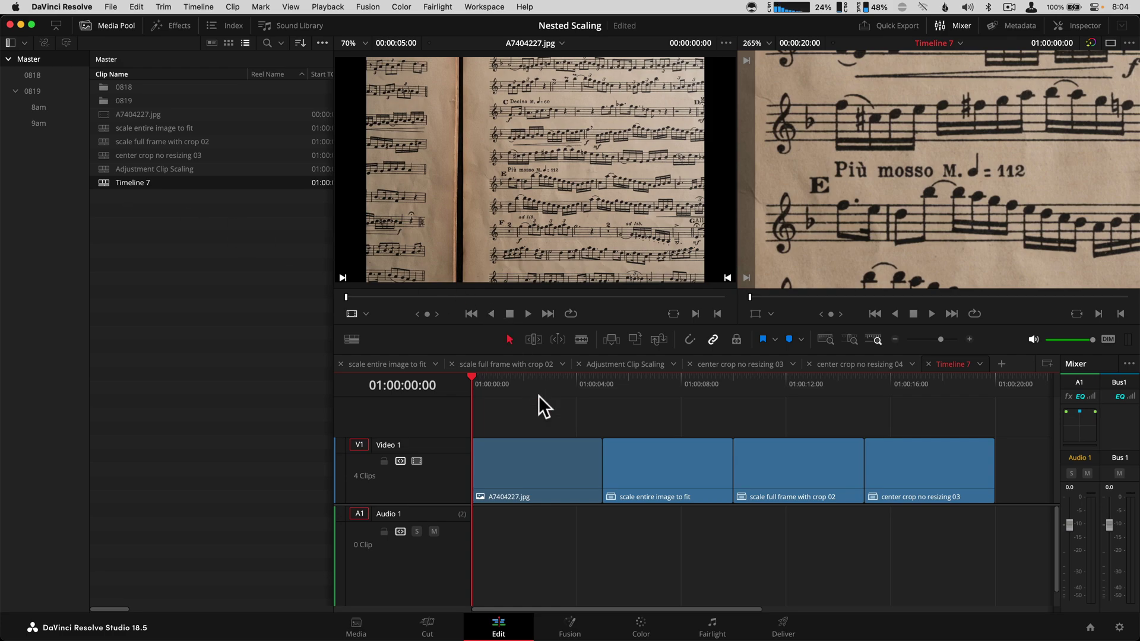
key("l")
key("l")
key("l")
left_click(542, 416)
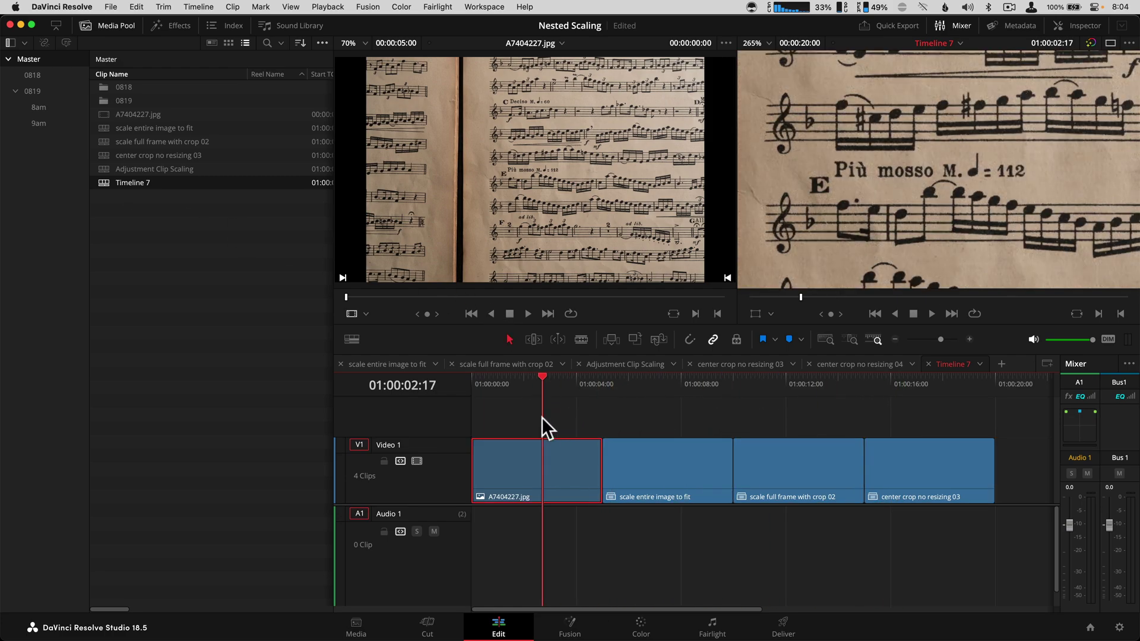